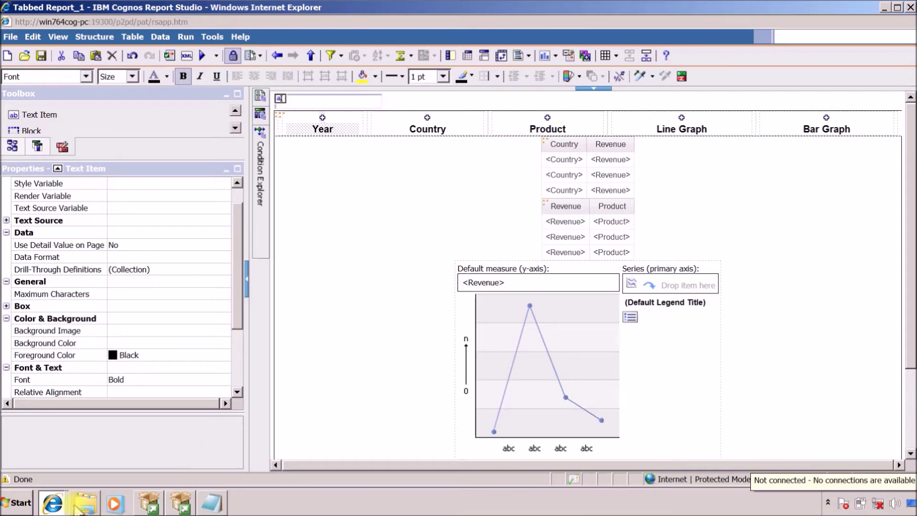
Step: Review the layout of the finished Tabbed Report, and return to the Tabbed Report_1 window
{"action": "left_click", "coordinate": [60, 498]}
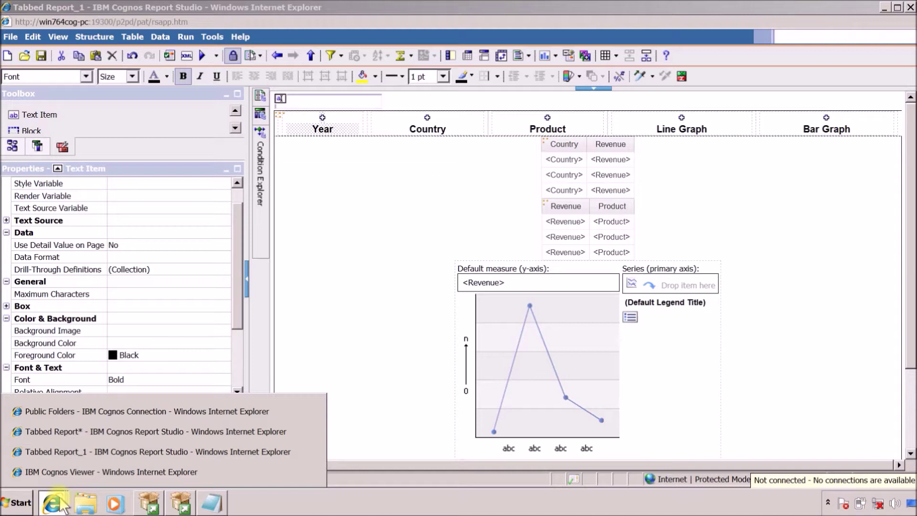
{"action": "left_click", "coordinate": [67, 431]}
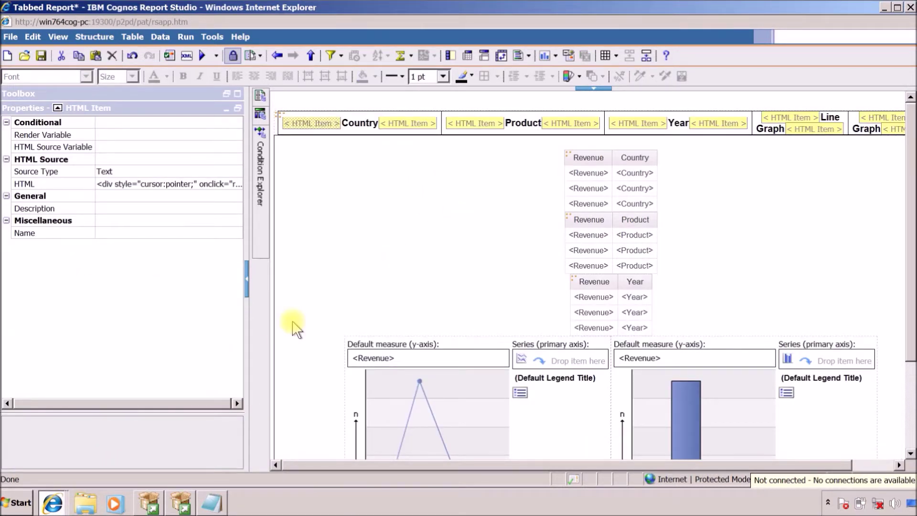
{"action": "left_click", "coordinate": [56, 502]}
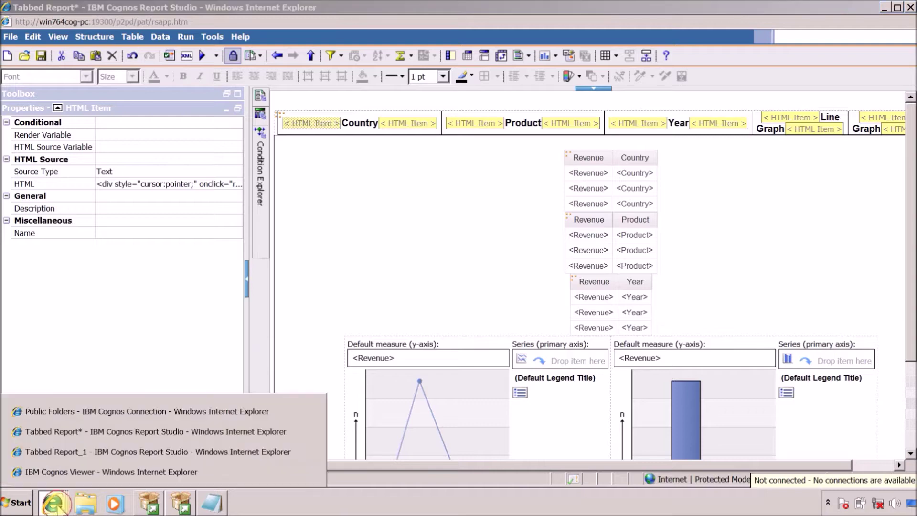
{"action": "left_click", "coordinate": [72, 452]}
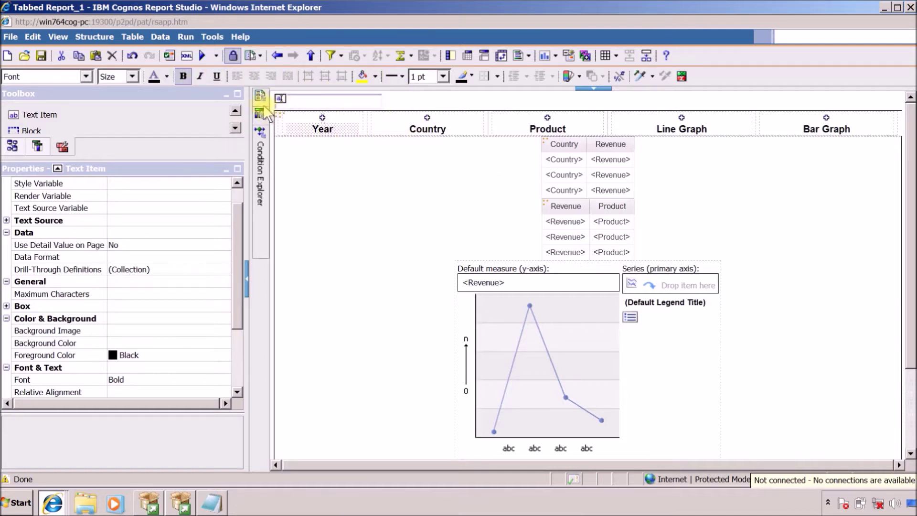
Step: Delete the existing Page1 from the report pages of Tabbed Report_1
{"action": "mouse_move", "coordinate": [260, 97]}
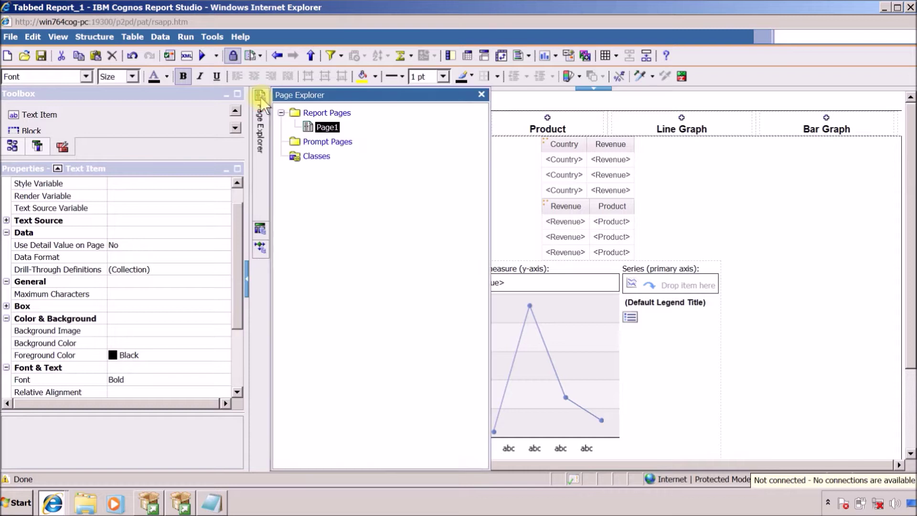
{"action": "left_click", "coordinate": [317, 111]}
{"action": "left_click", "coordinate": [329, 120]}
{"action": "right_click", "coordinate": [326, 120]}
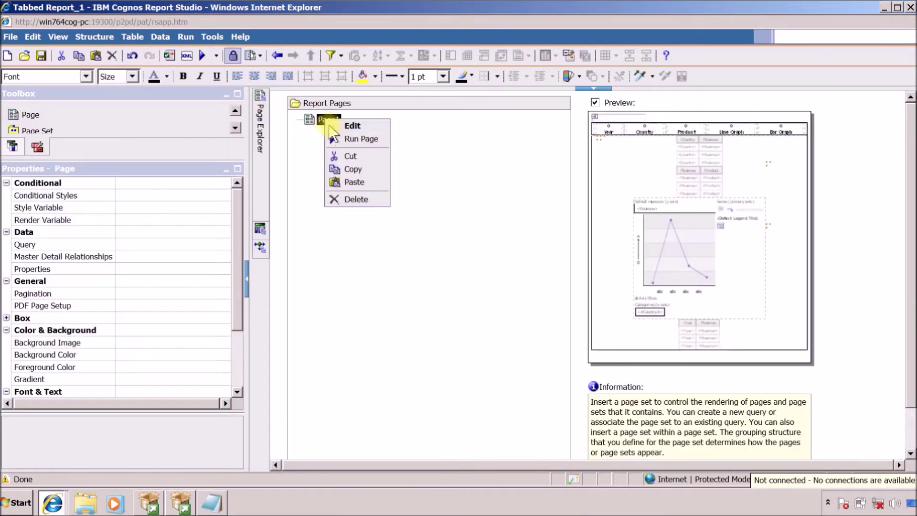
{"action": "left_click", "coordinate": [359, 195]}
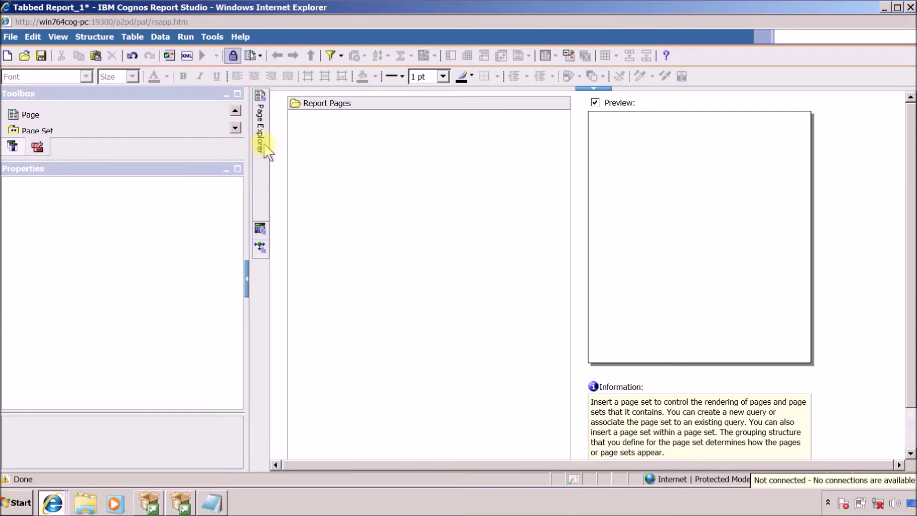
Step: Add a new blank page to the report pages and open it for editing
{"action": "left_click_drag", "start_coordinate": [21, 117], "coordinate": [343, 158]}
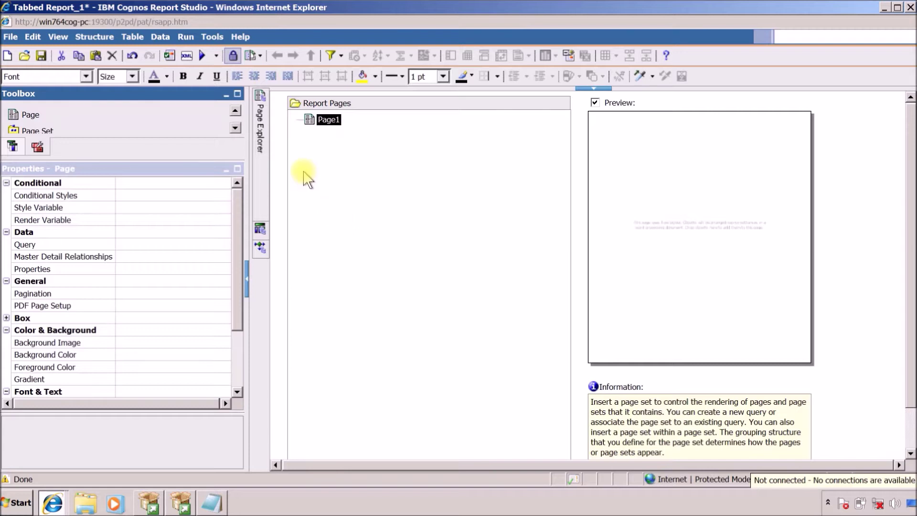
{"action": "mouse_move", "coordinate": [258, 111]}
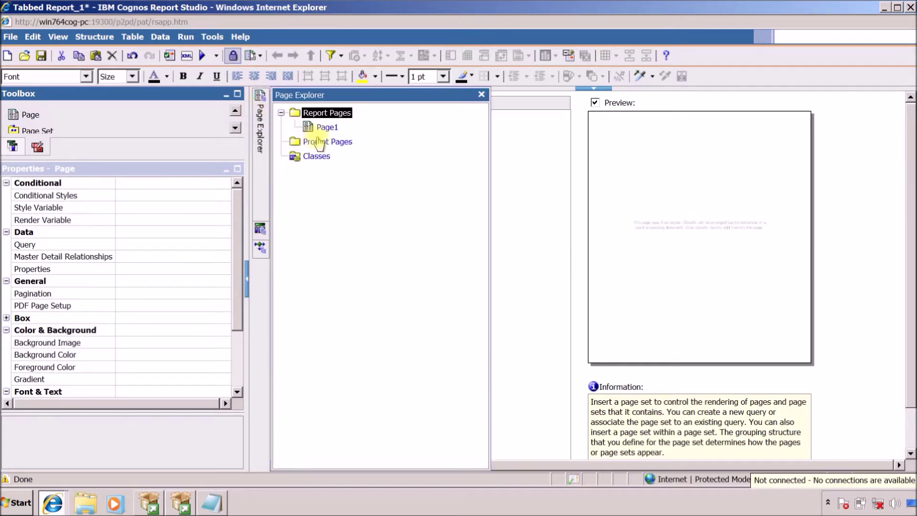
{"action": "double_click", "coordinate": [334, 128]}
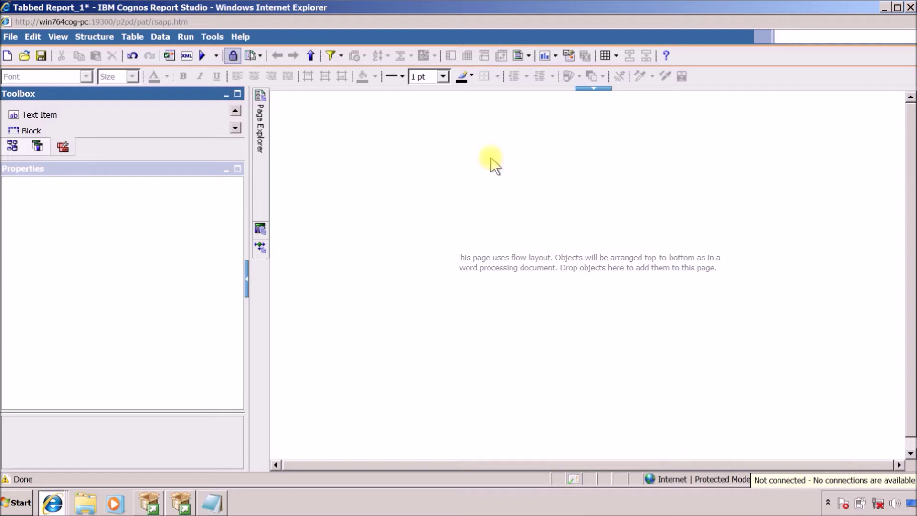
Step: Insert a table with 1 column and 2 rows on the blank page, keeping maximized width
{"action": "left_click", "coordinate": [131, 37]}
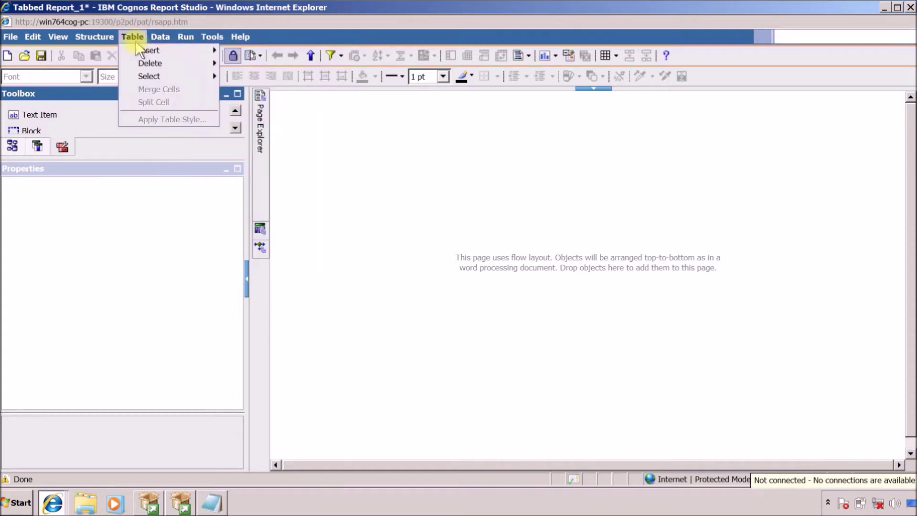
{"action": "mouse_move", "coordinate": [136, 49]}
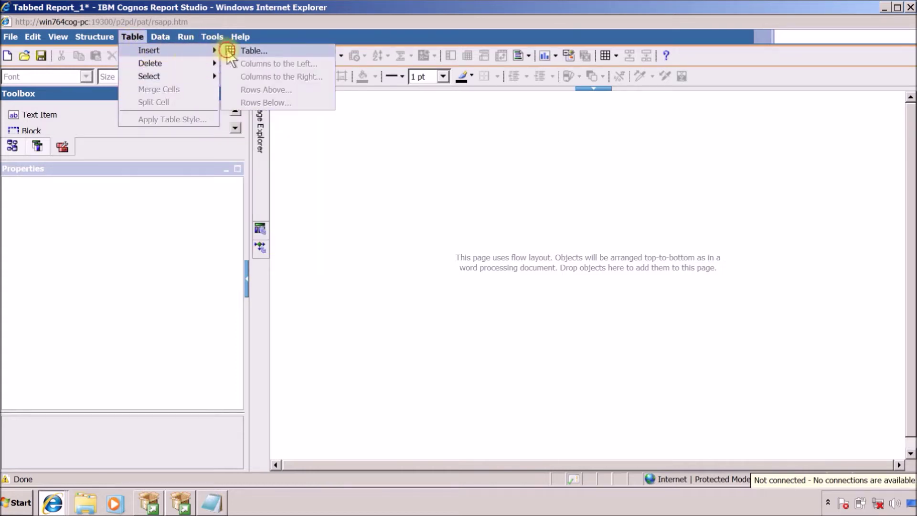
{"action": "left_click", "coordinate": [227, 50]}
{"action": "type", "text": "1"}
{"action": "double_click", "coordinate": [487, 234]}
{"action": "type", "text": "2"}
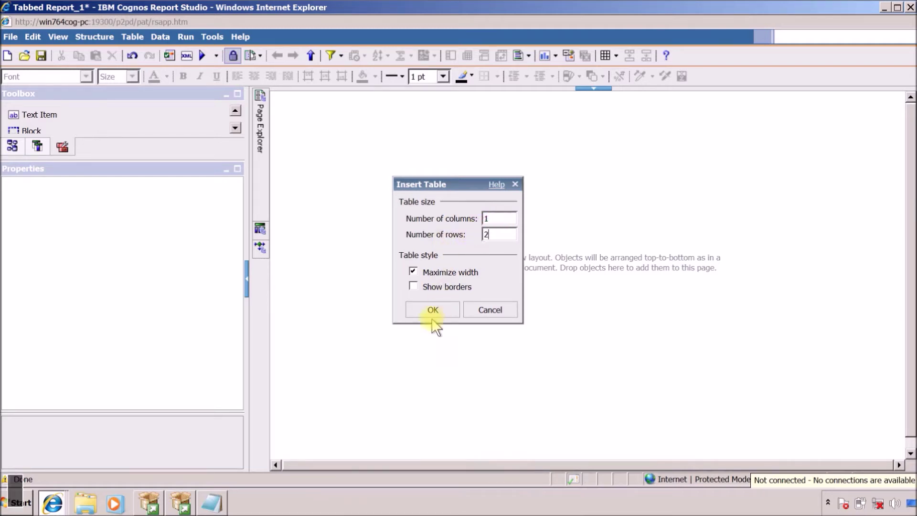
{"action": "left_click", "coordinate": [418, 310]}
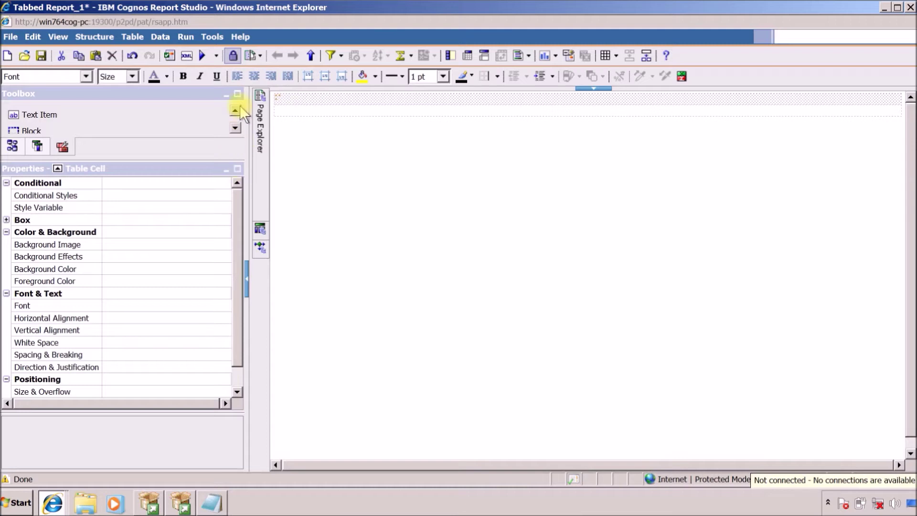
Step: Insert a nested table with 5 columns and 1 row into the first row of the page table
{"action": "left_click", "coordinate": [238, 93]}
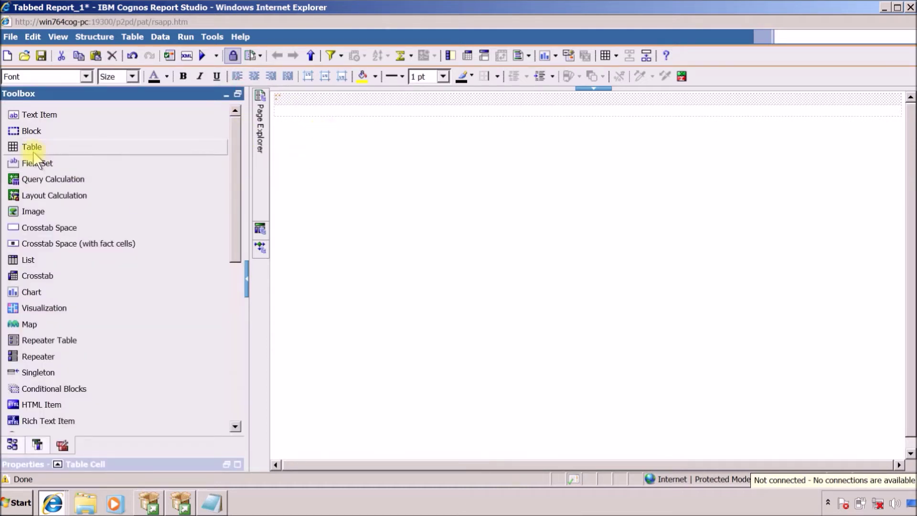
{"action": "left_click_drag", "start_coordinate": [33, 152], "coordinate": [284, 102]}
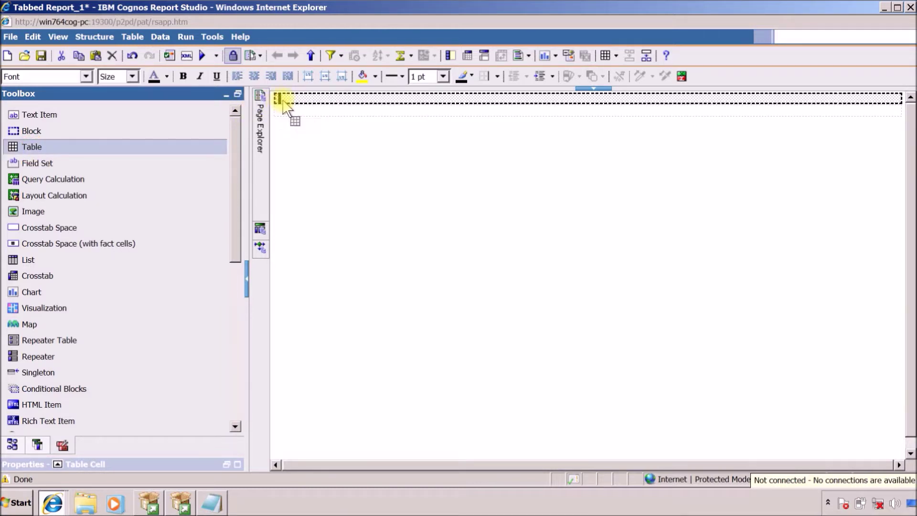
{"action": "left_click_drag", "start_coordinate": [284, 102], "coordinate": [282, 101]}
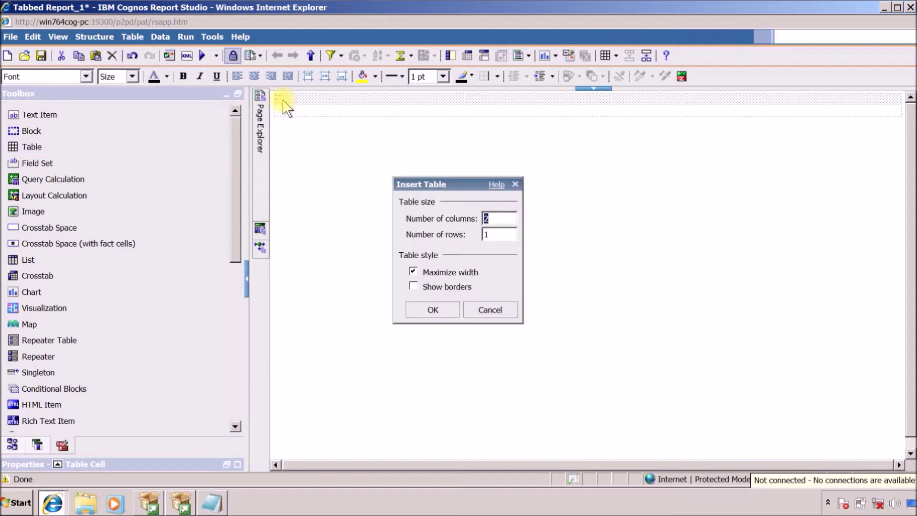
{"action": "double_click", "coordinate": [485, 218]}
{"action": "type", "text": "5"}
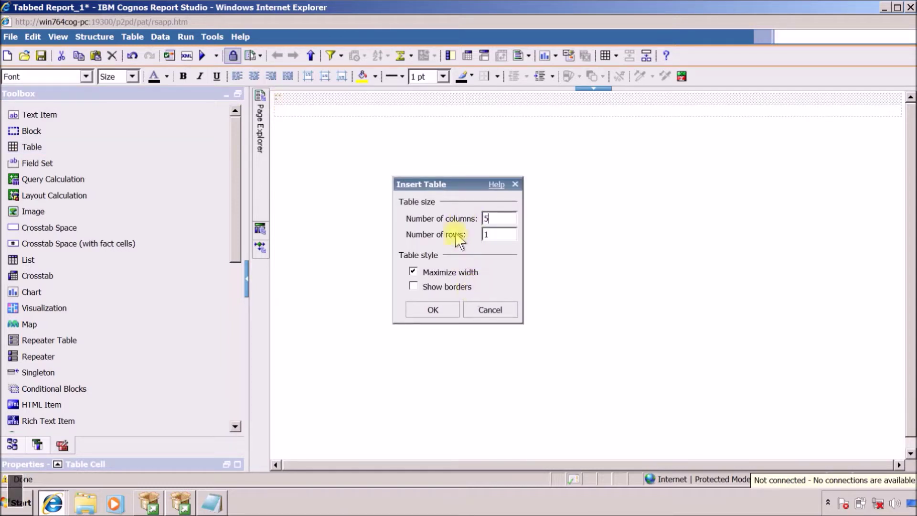
{"action": "left_click", "coordinate": [432, 309]}
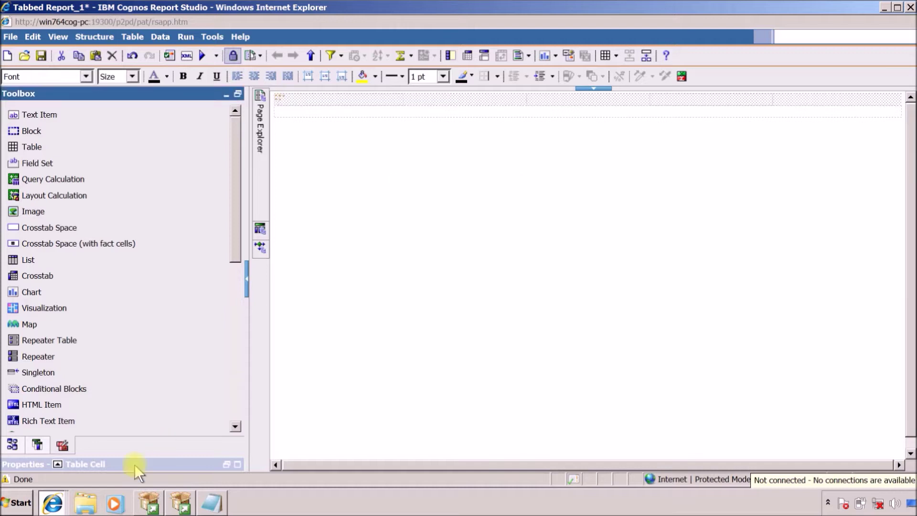
Step: Examine the tab header cells in the finished Tabbed Report, and return to the Tabbed Report_1 window
{"action": "left_click", "coordinate": [53, 505]}
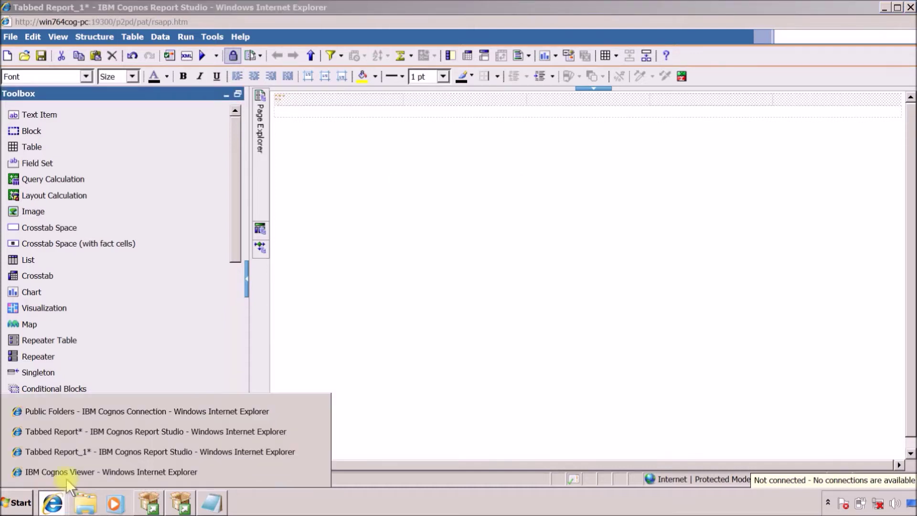
{"action": "left_click", "coordinate": [98, 432]}
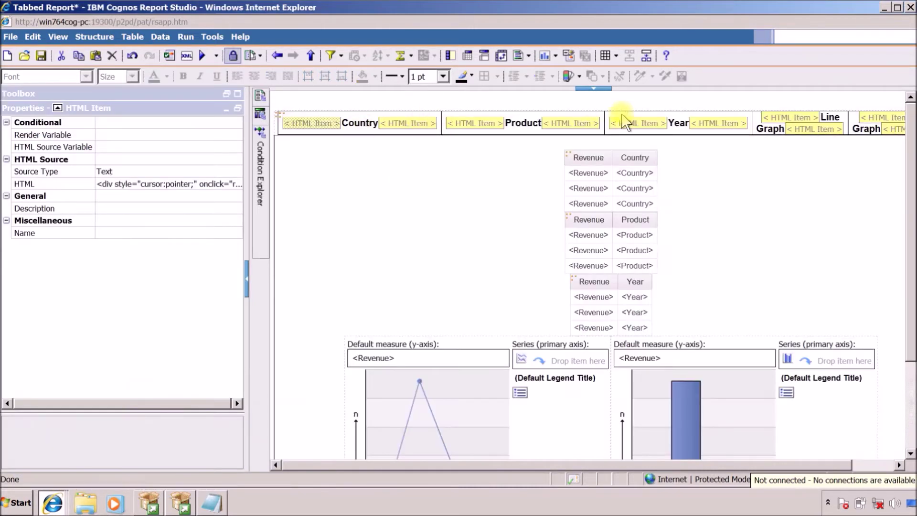
{"action": "left_click", "coordinate": [360, 125]}
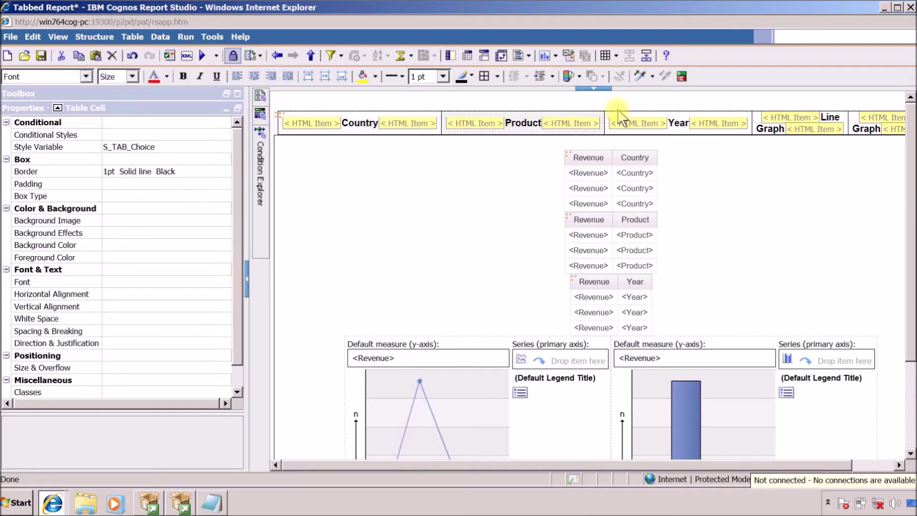
{"action": "left_click", "coordinate": [623, 106]}
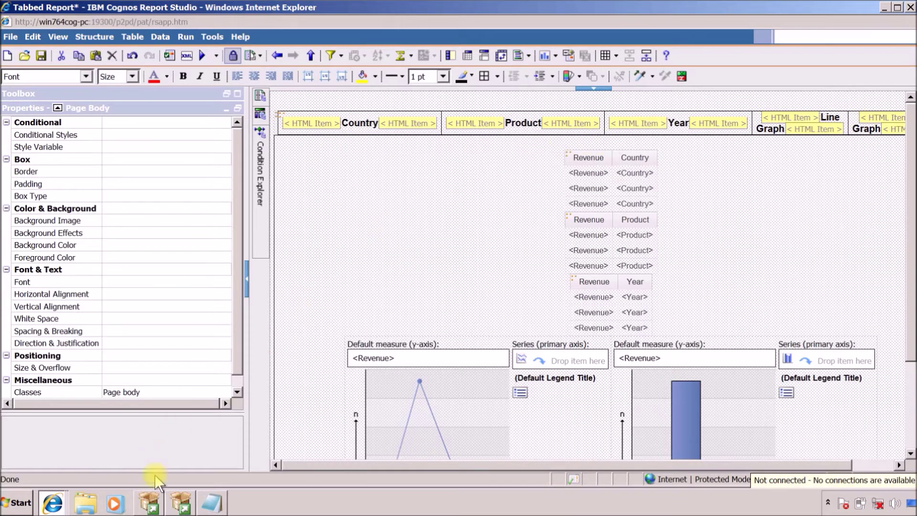
{"action": "left_click", "coordinate": [53, 502]}
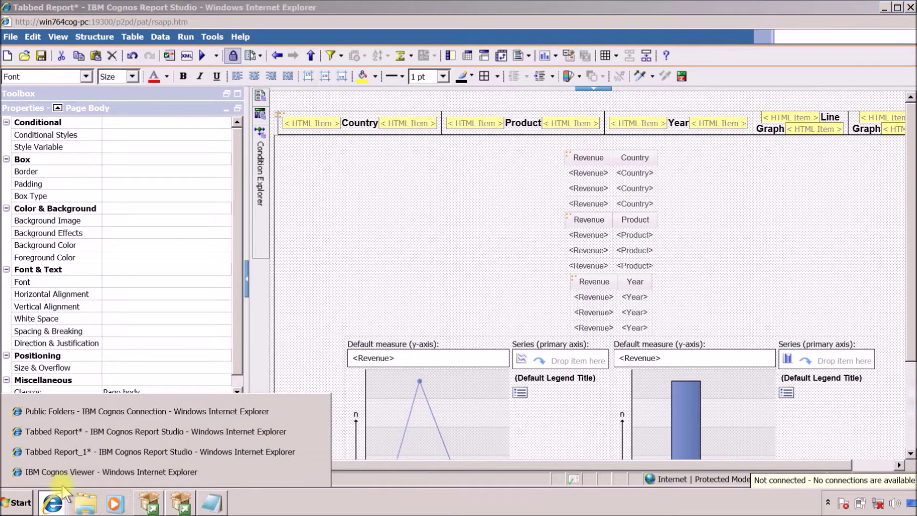
{"action": "left_click", "coordinate": [70, 451]}
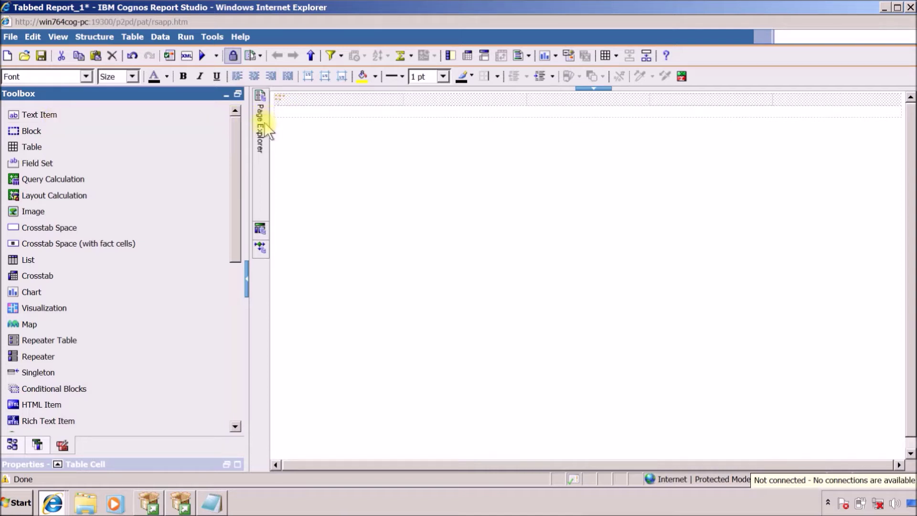
Step: Add a new query to the report's queries
{"action": "mouse_move", "coordinate": [262, 122]}
{"action": "mouse_move", "coordinate": [261, 222]}
{"action": "left_click", "coordinate": [308, 117]}
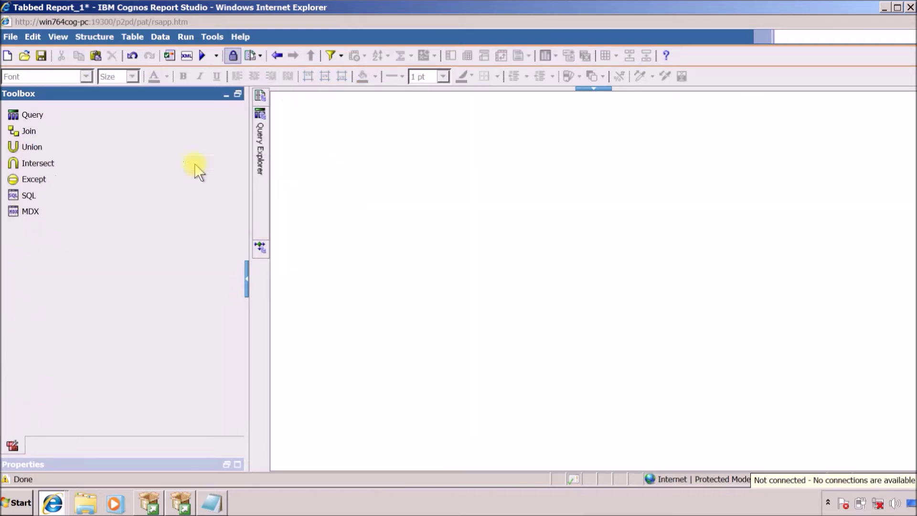
{"action": "left_click_drag", "start_coordinate": [51, 114], "coordinate": [346, 153]}
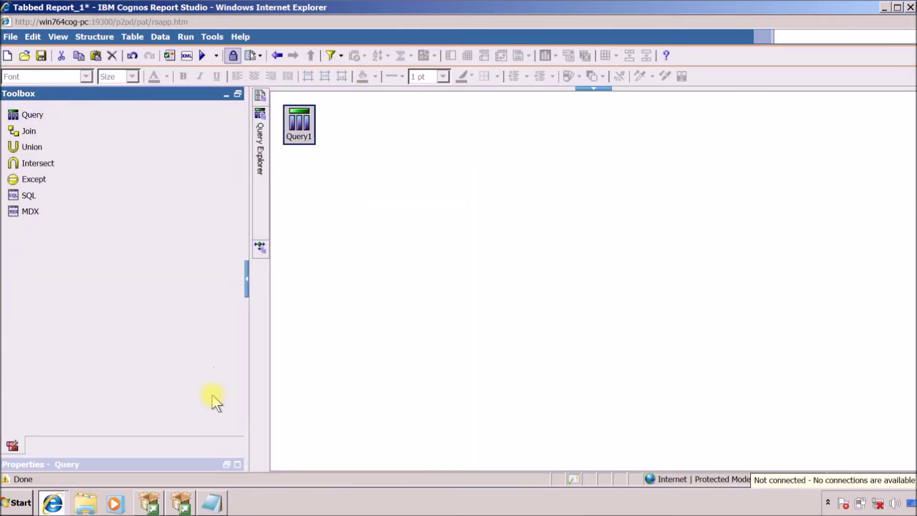
Step: Rename the new query as Q_Tabs
{"action": "left_click", "coordinate": [233, 465]}
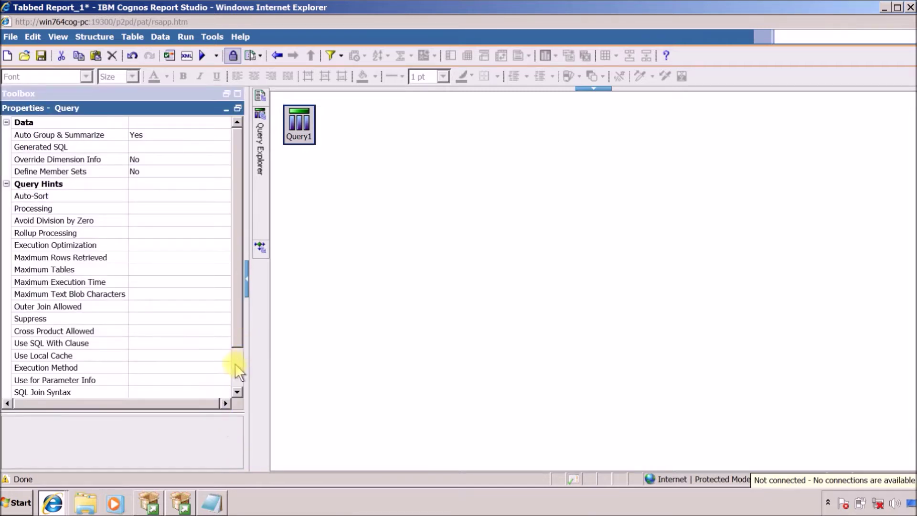
{"action": "scroll", "coordinate": [237, 360], "scroll_direction": "down", "scroll_amount": 2}
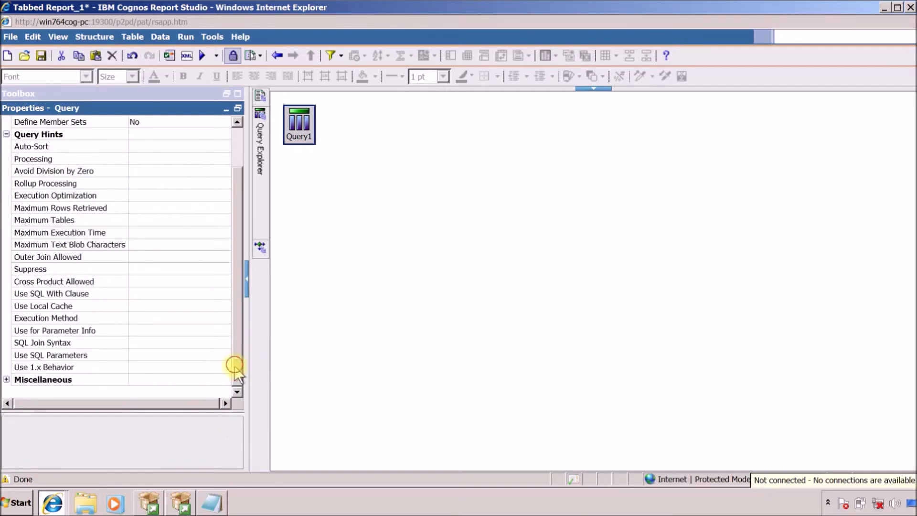
{"action": "left_click", "coordinate": [6, 379]}
{"action": "left_click", "coordinate": [189, 380]}
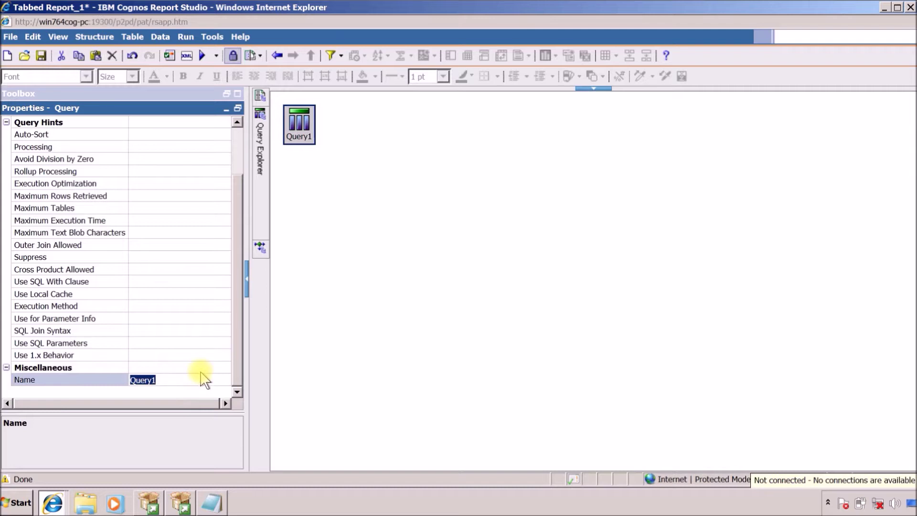
{"action": "type", "text": "Q_Tabs"}
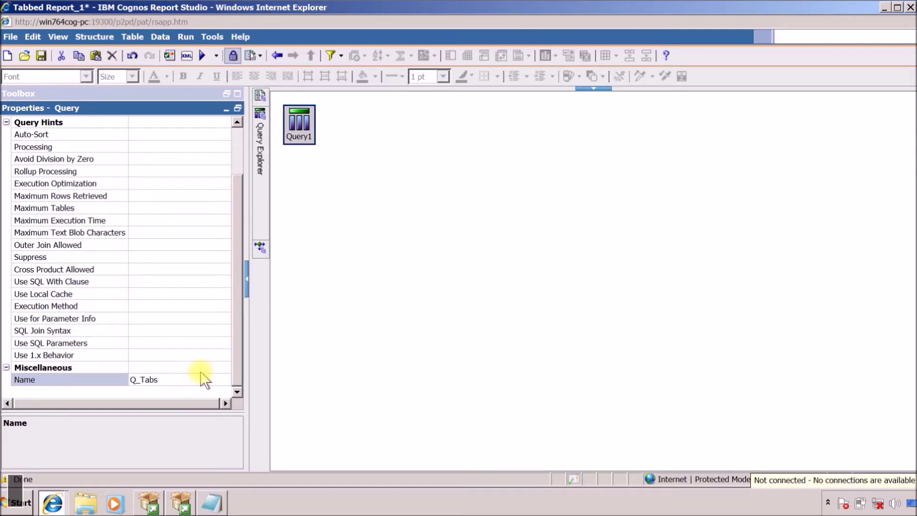
{"action": "key", "text": "Return"}
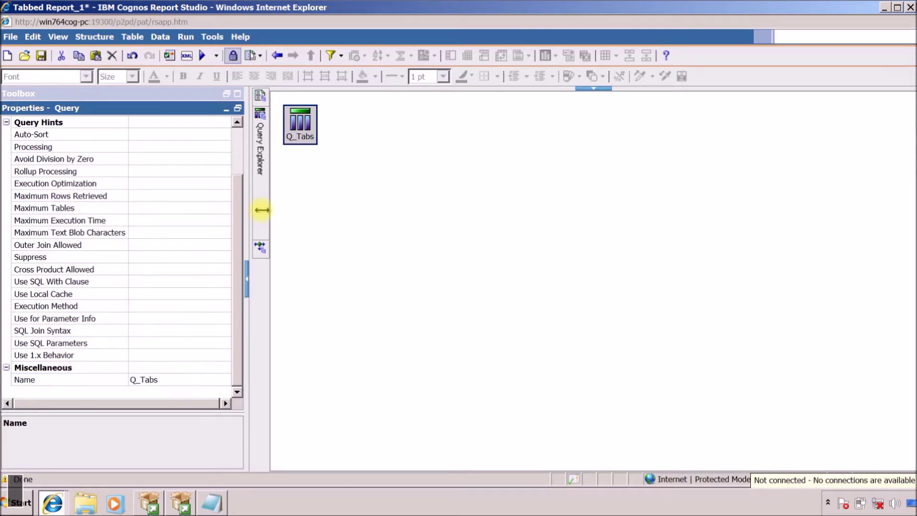
Step: Open the Q_Tabs query and show the GO Sales (query) package source alongside its data items
{"action": "left_click", "coordinate": [361, 218]}
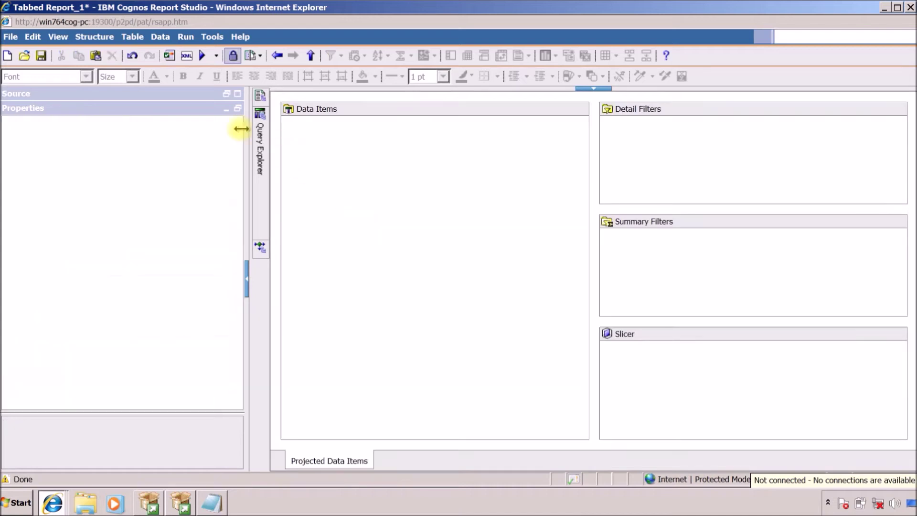
{"action": "left_click", "coordinate": [228, 117]}
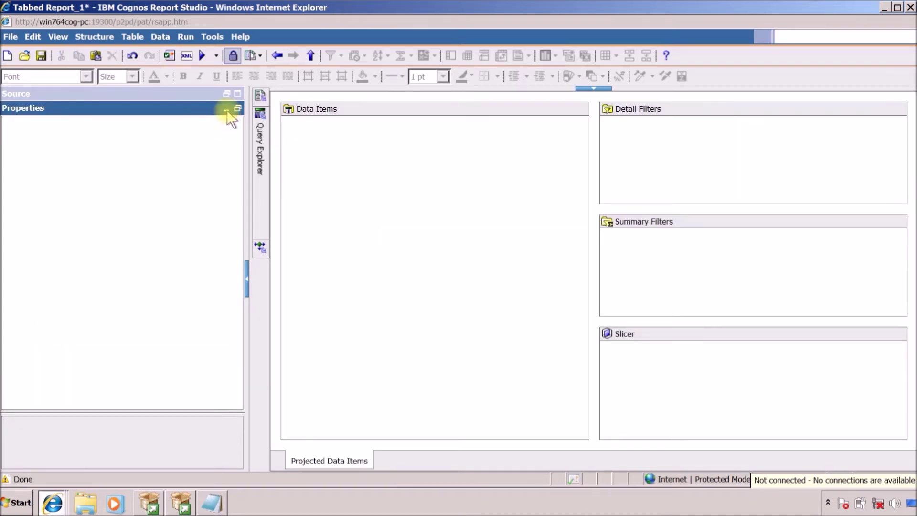
{"action": "left_click", "coordinate": [226, 109]}
{"action": "left_click", "coordinate": [322, 174]}
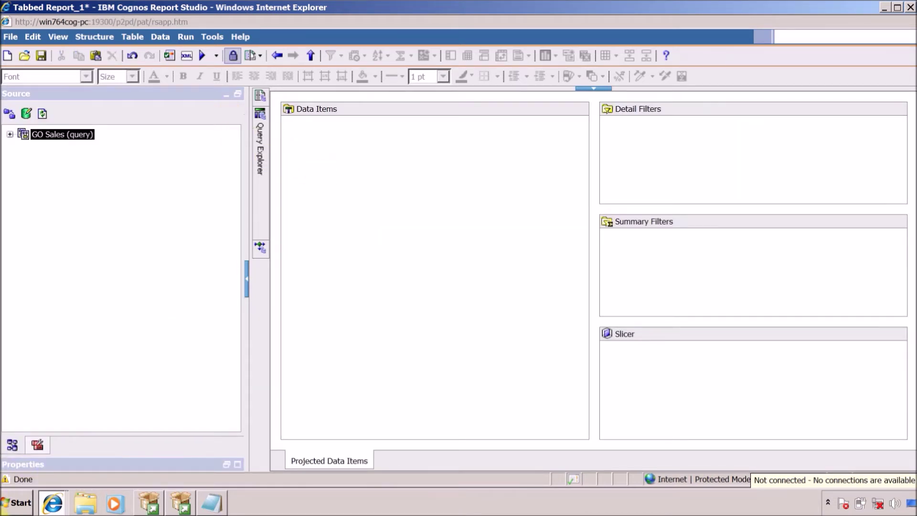
Step: Add a data item named Country to the Q_Tabs query with the expression 1
{"action": "left_click", "coordinate": [39, 445]}
{"action": "left_click_drag", "start_coordinate": [39, 145], "coordinate": [334, 203]}
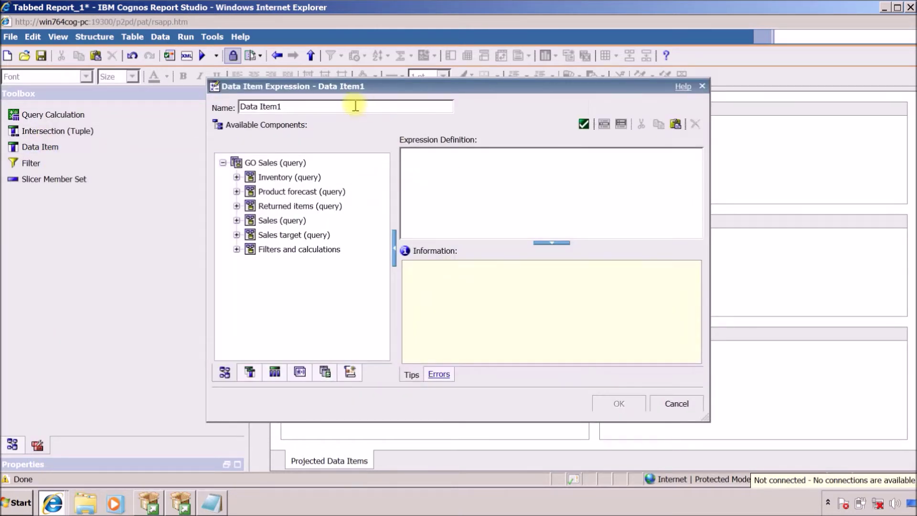
{"action": "left_click", "coordinate": [352, 106]}
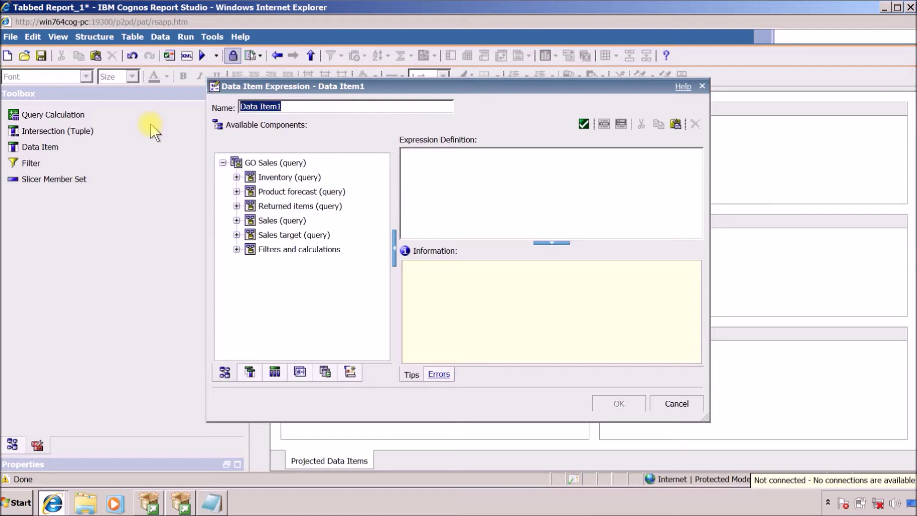
{"action": "type", "text": "Country"}
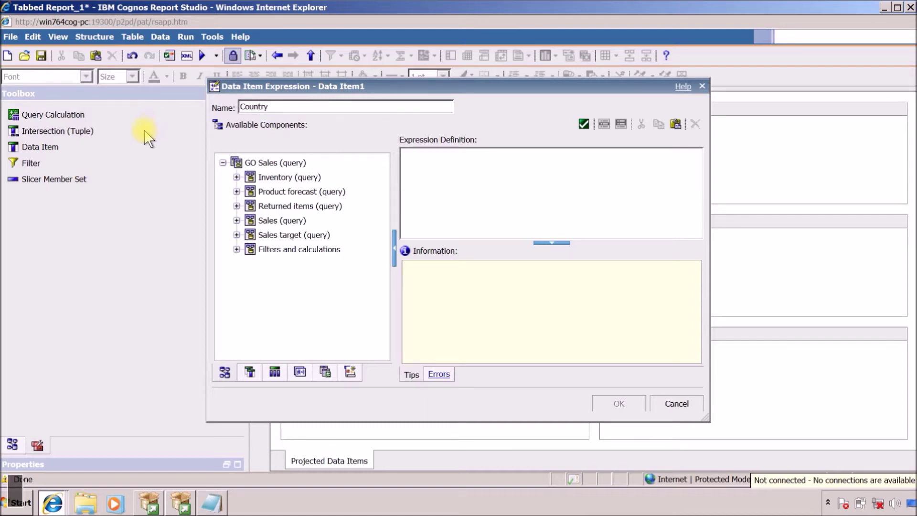
{"action": "left_click", "coordinate": [470, 208]}
{"action": "type", "text": "1"}
{"action": "left_click", "coordinate": [618, 403]}
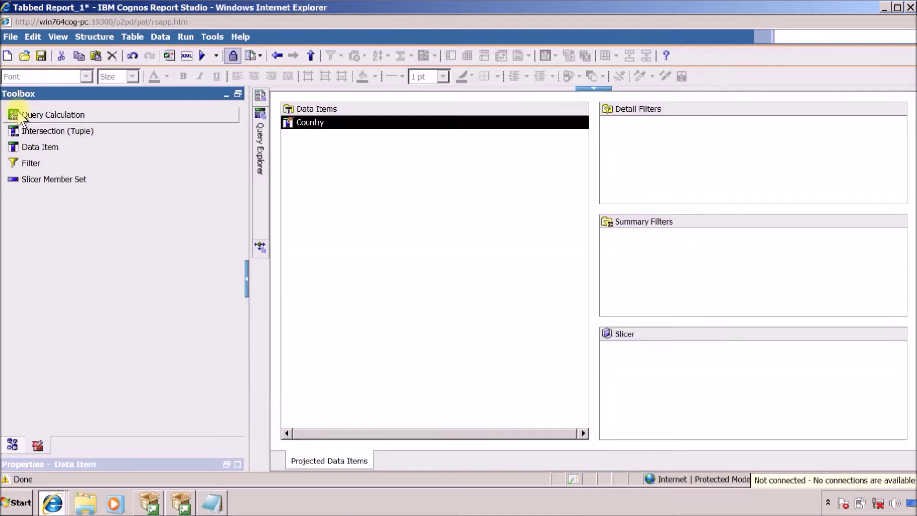
Step: Add a data item named Product below Country in the query with the expression 2
{"action": "left_click_drag", "start_coordinate": [46, 147], "coordinate": [345, 134]}
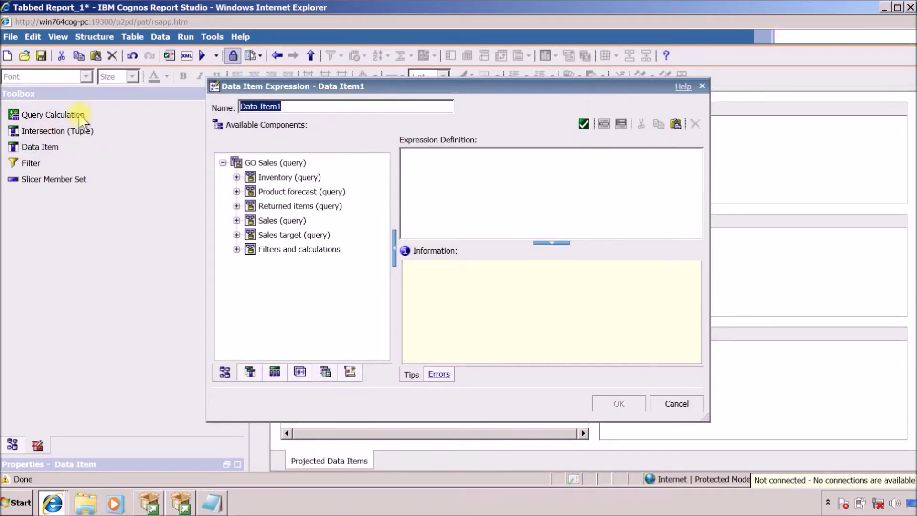
{"action": "type", "text": "Product"}
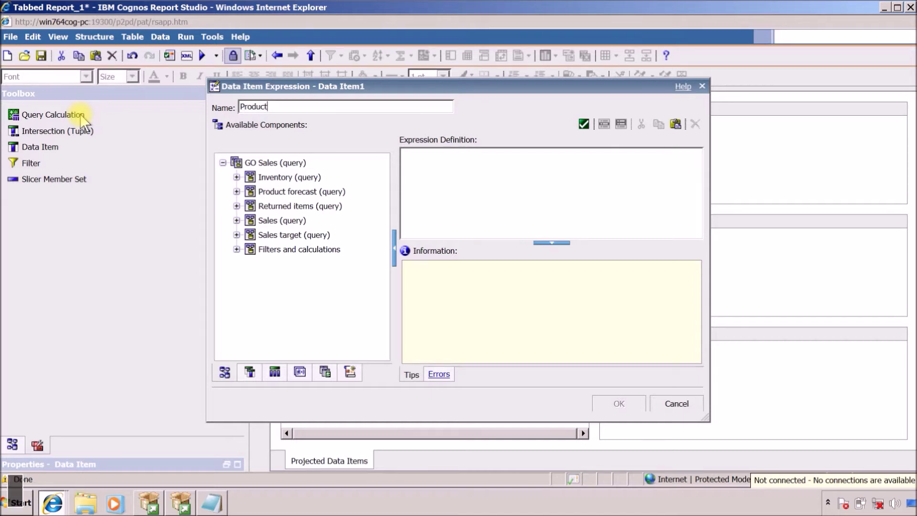
{"action": "left_click", "coordinate": [454, 215]}
{"action": "type", "text": "2"}
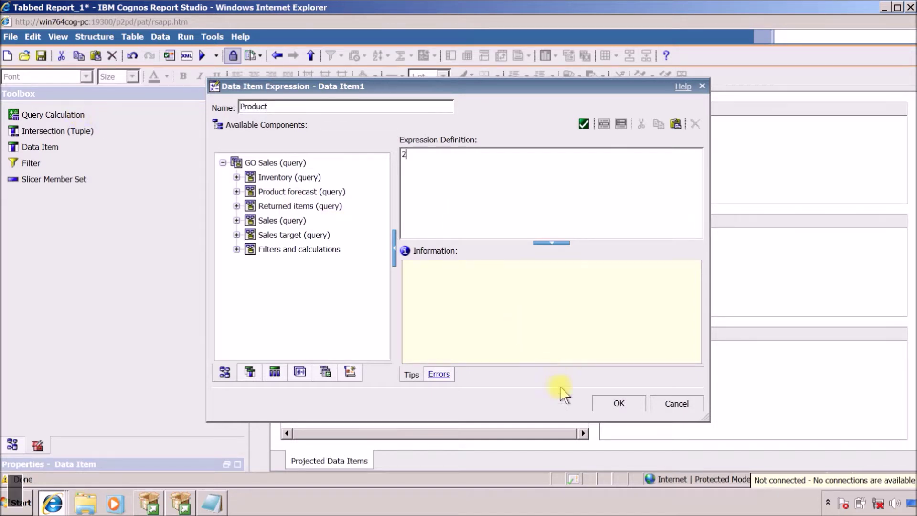
{"action": "left_click", "coordinate": [601, 401]}
Step: Add a data item named Year below Product in the Q_Tabs query and define its expression
{"action": "left_click_drag", "start_coordinate": [41, 146], "coordinate": [332, 177]}
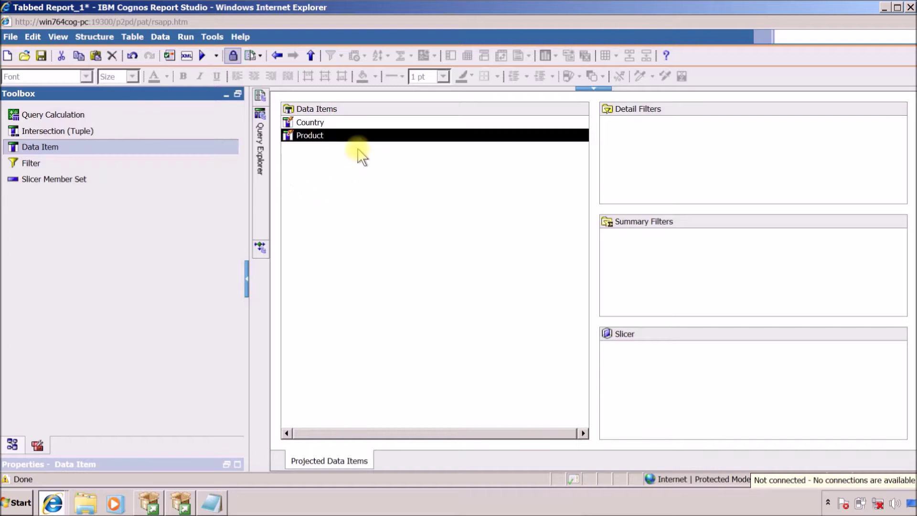
{"action": "triple_click", "coordinate": [296, 107]}
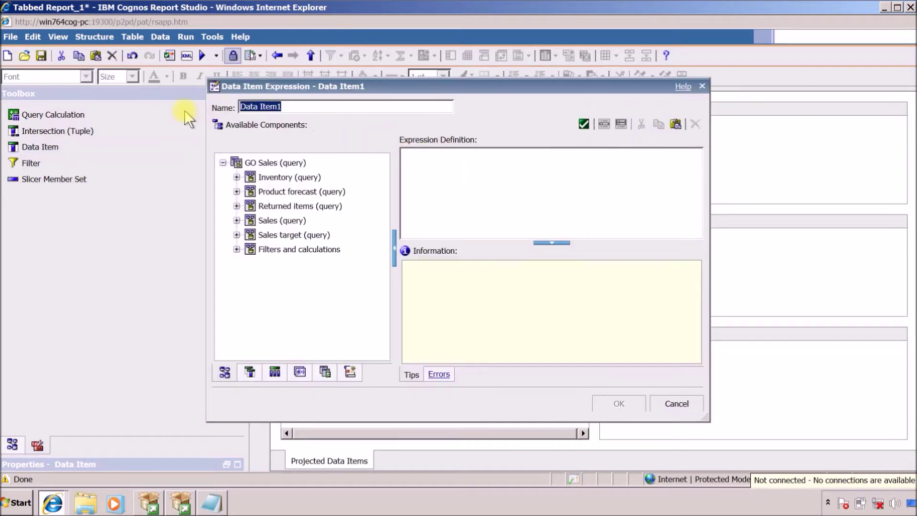
{"action": "type", "text": "Year"}
{"action": "left_click", "coordinate": [534, 216]}
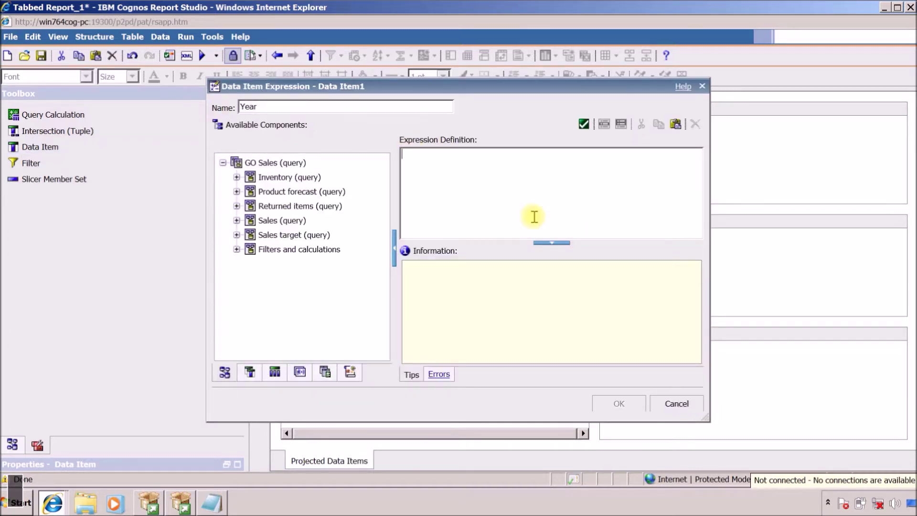
{"action": "left_click", "coordinate": [617, 403]}
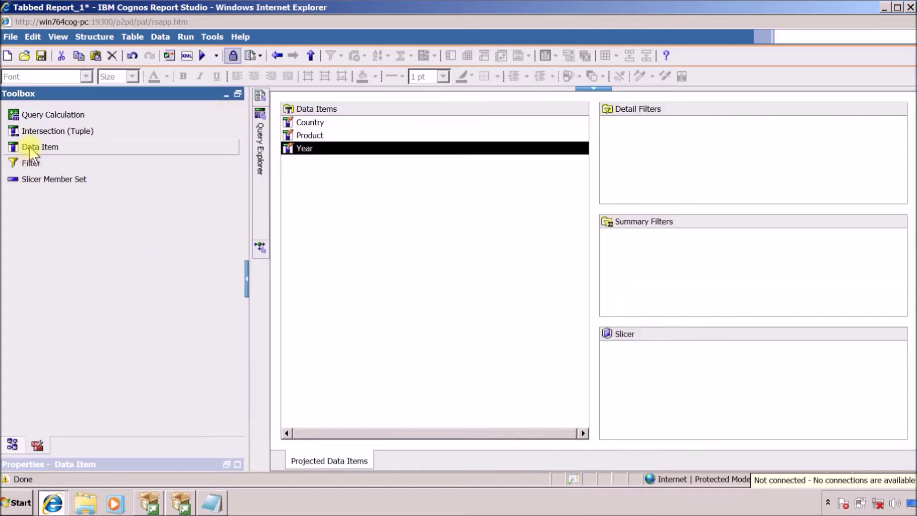
Step: Add a data item named Line Graph below Year in the query with the expression 4
{"action": "left_click_drag", "start_coordinate": [202, 170], "coordinate": [329, 190]}
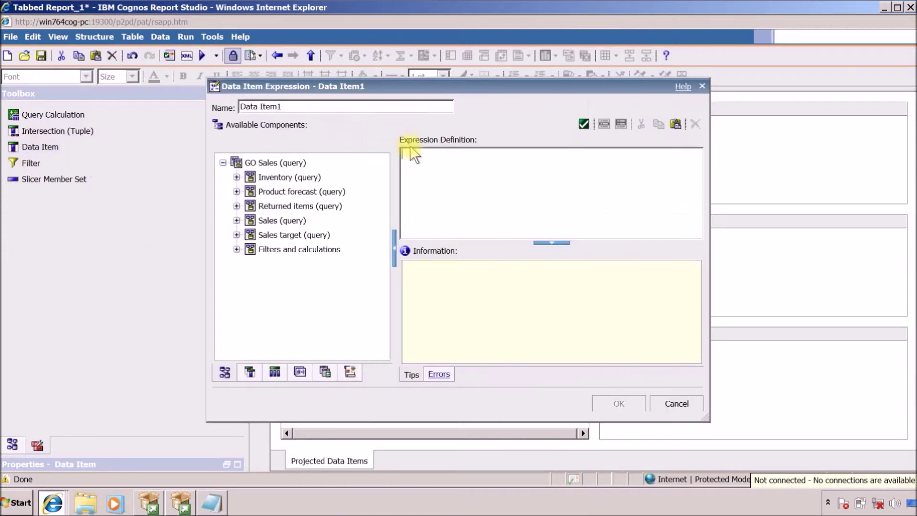
{"action": "left_click_drag", "start_coordinate": [336, 111], "coordinate": [45, 101]}
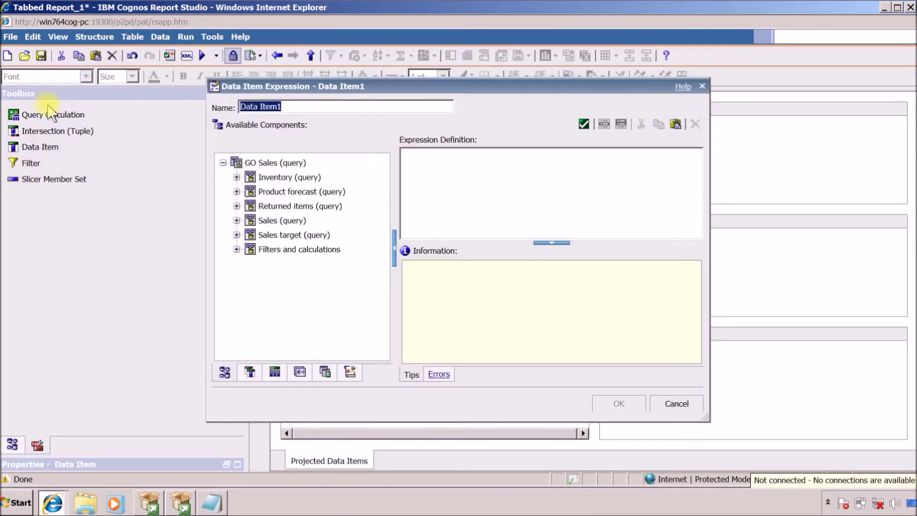
{"action": "type", "text": "Line Graph"}
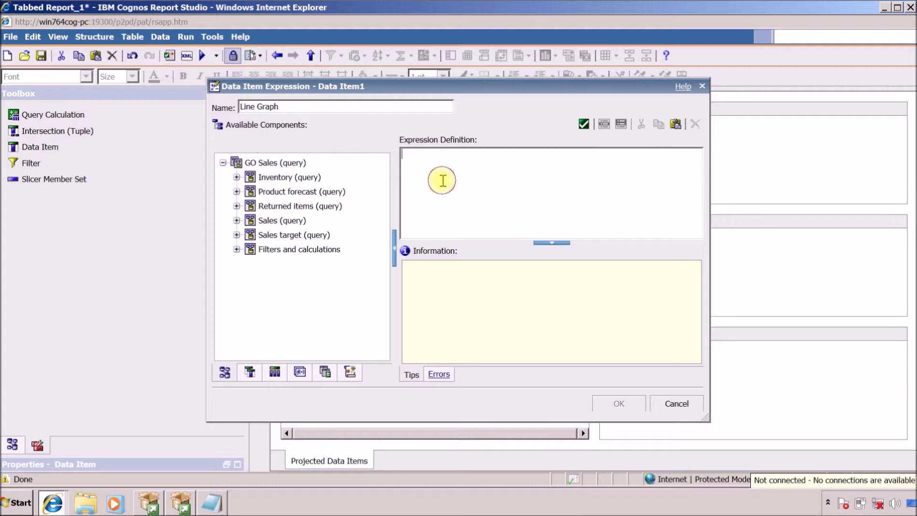
{"action": "left_click", "coordinate": [441, 171]}
{"action": "type", "text": "4"}
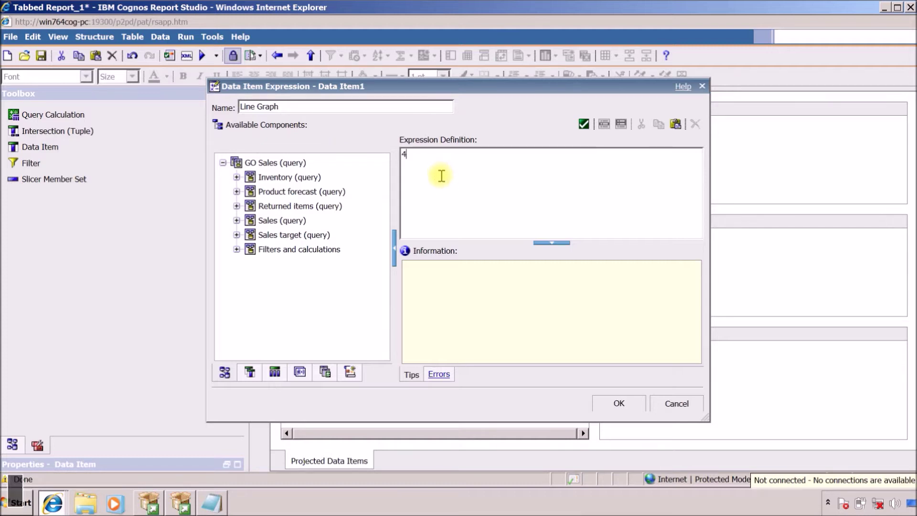
{"action": "left_click", "coordinate": [619, 404]}
Step: Add a data item named Bar Graph below Line Graph, clearing the stray blanks from its expression
{"action": "left_click_drag", "start_coordinate": [53, 147], "coordinate": [477, 117]}
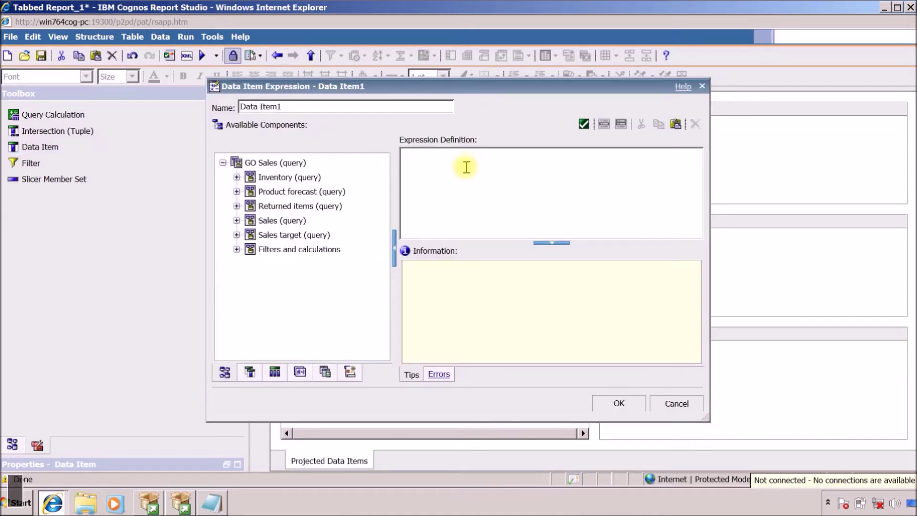
{"action": "triple_click", "coordinate": [380, 108]}
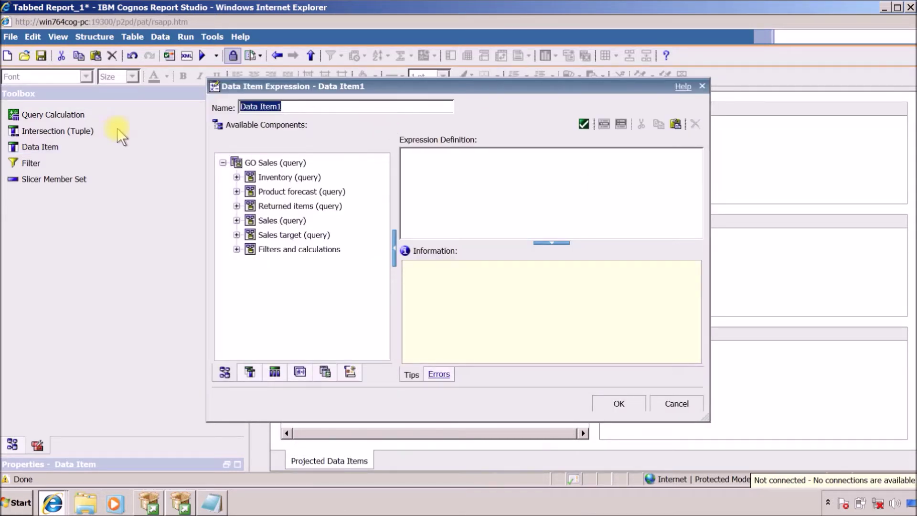
{"action": "type", "text": "Bar Graph"}
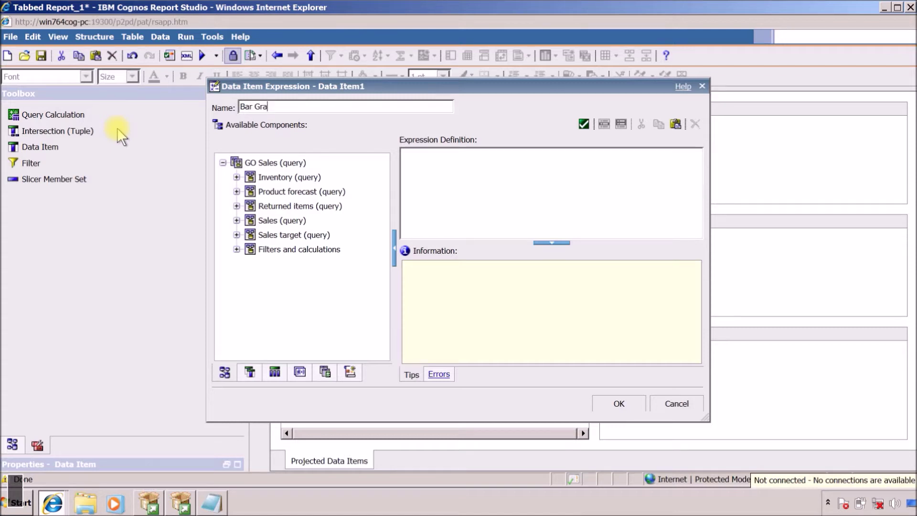
{"action": "triple_click", "coordinate": [501, 193]}
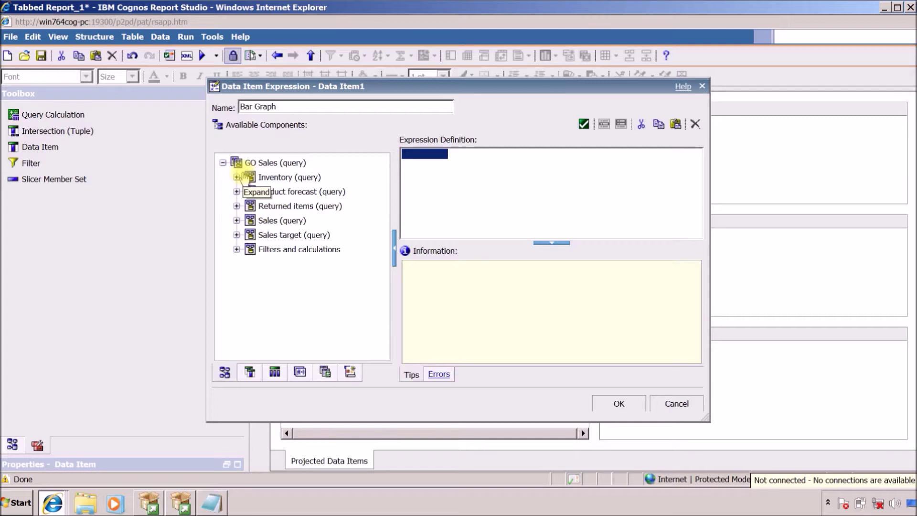
{"action": "key", "text": "Delete"}
{"action": "left_click", "coordinate": [618, 404]}
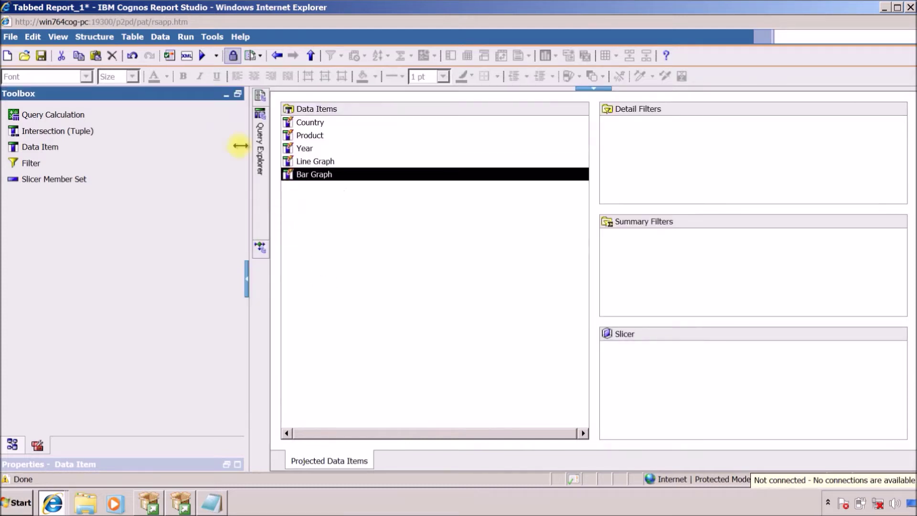
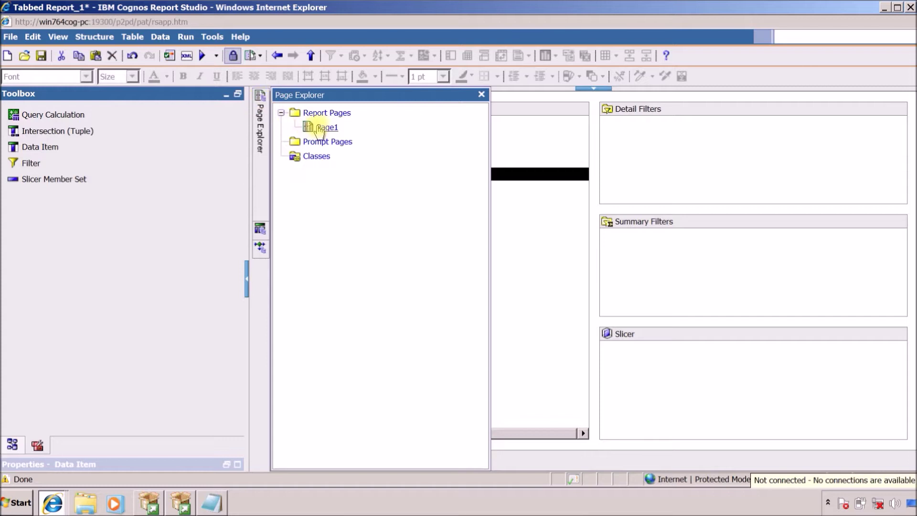
Step: Open Page1 and insert the Q_Tabs Country item into the first table cell as a singleton named S_Country
{"action": "left_click", "coordinate": [319, 127]}
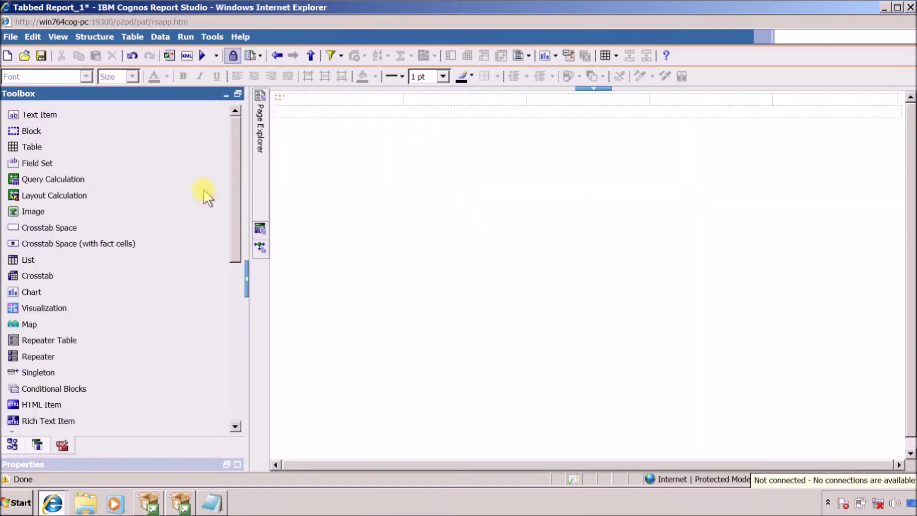
{"action": "left_click", "coordinate": [38, 445]}
{"action": "left_click", "coordinate": [58, 129]}
{"action": "left_click_drag", "start_coordinate": [80, 128], "coordinate": [294, 111]}
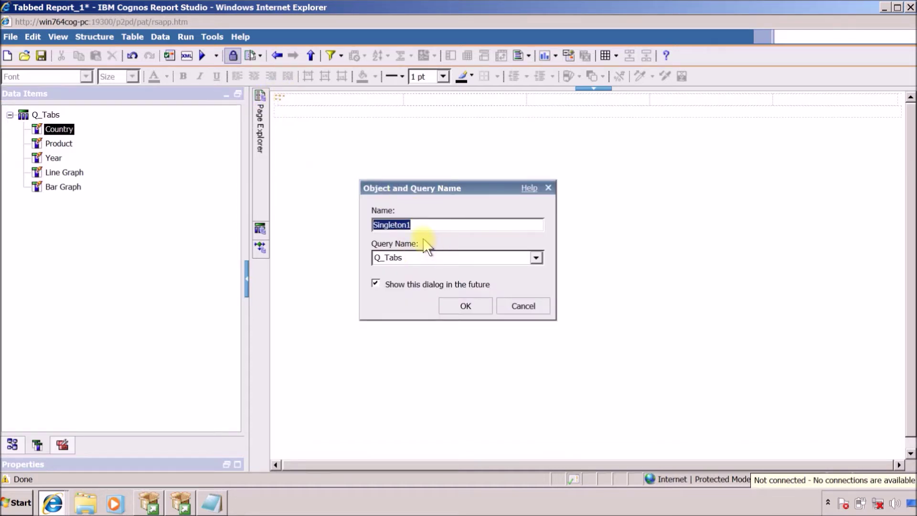
{"action": "type", "text": "S_"}
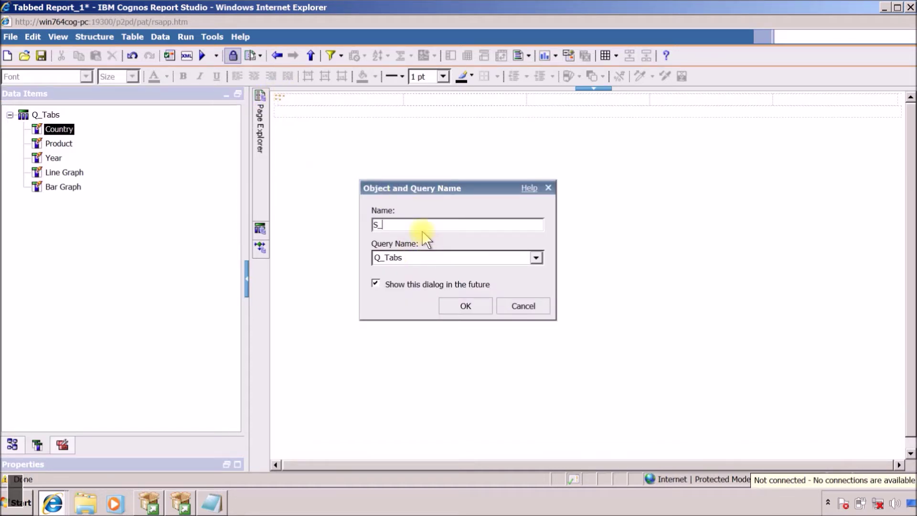
{"action": "type", "text": "Country"}
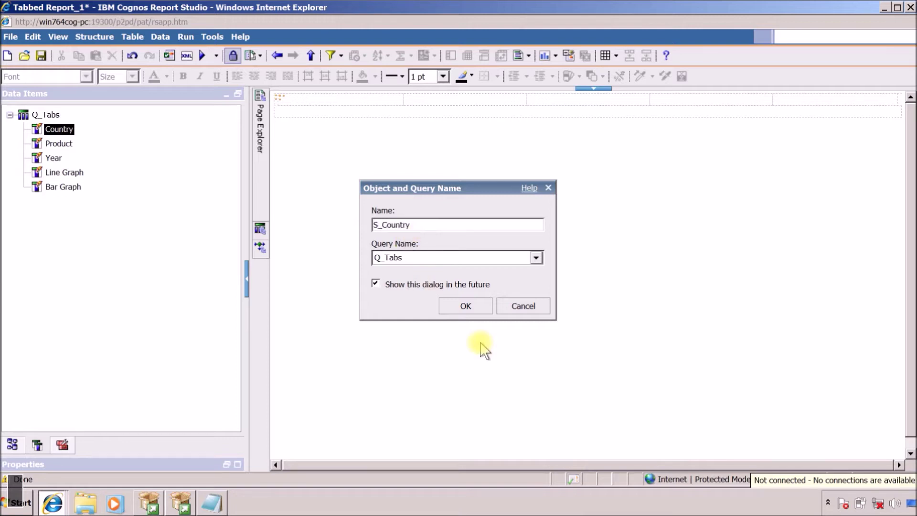
{"action": "left_click", "coordinate": [463, 304]}
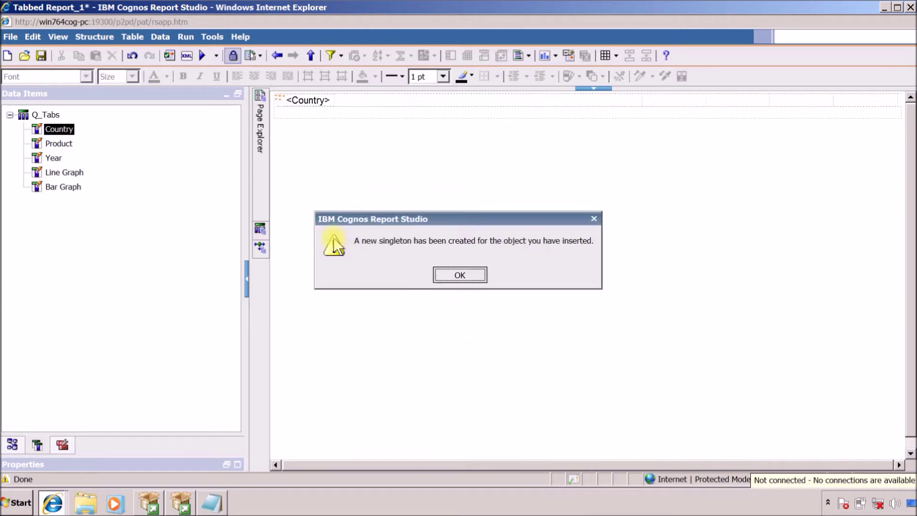
{"action": "left_click", "coordinate": [479, 275]}
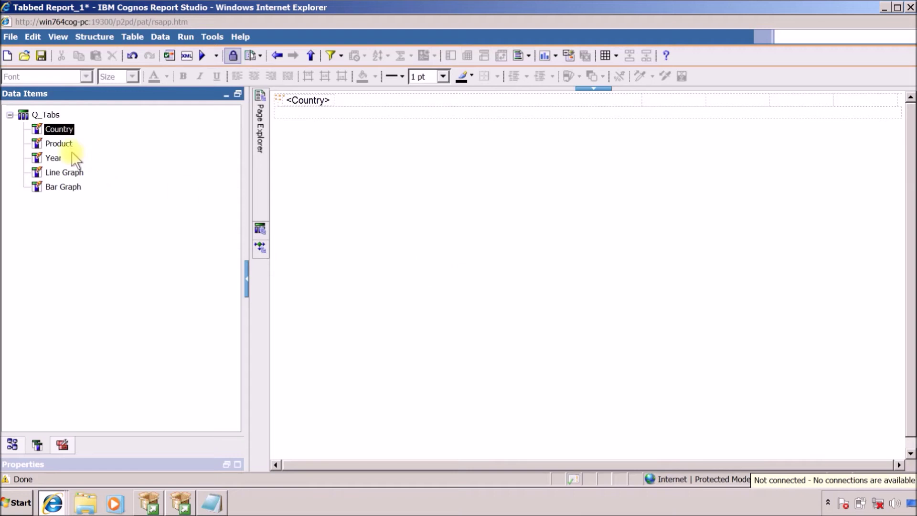
Step: Insert the Product item into the second table cell as a singleton named S_Product
{"action": "left_click_drag", "start_coordinate": [54, 151], "coordinate": [660, 103]}
{"action": "type", "text": "S"}
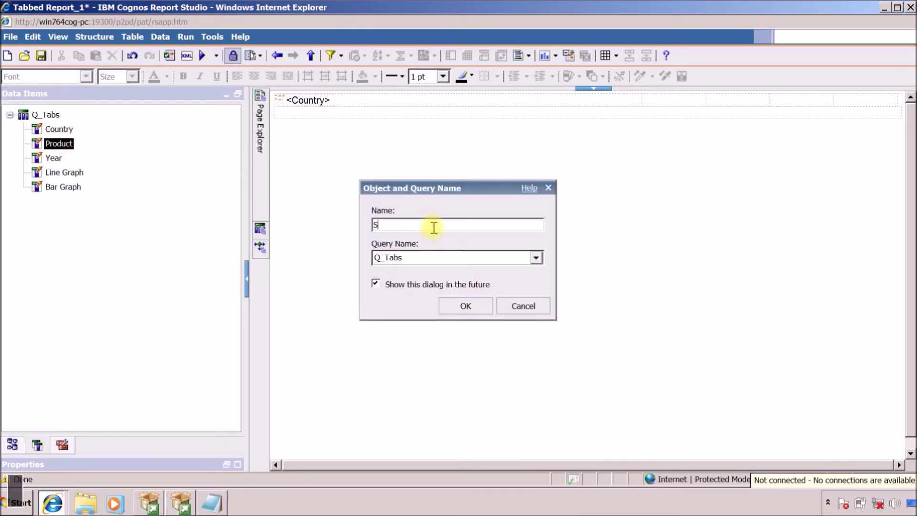
{"action": "type", "text": "_Prod"}
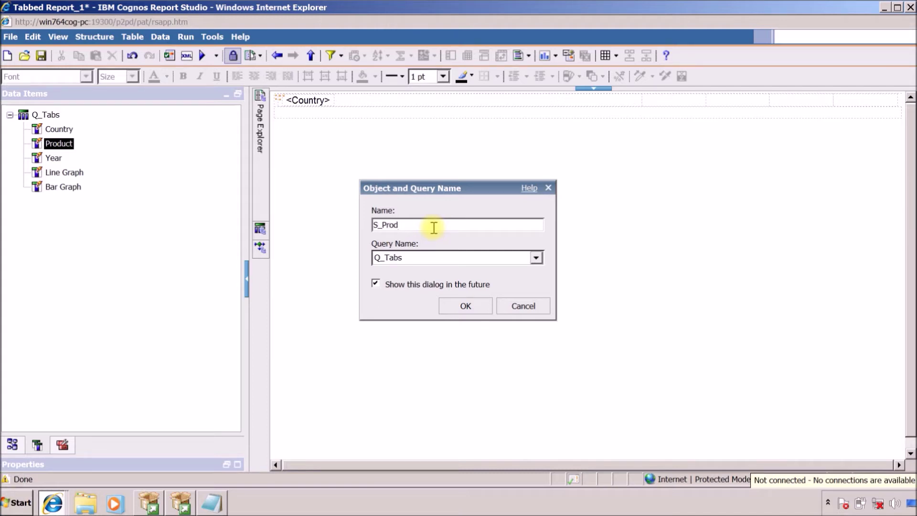
{"action": "type", "text": "uct"}
{"action": "left_click", "coordinate": [456, 307]}
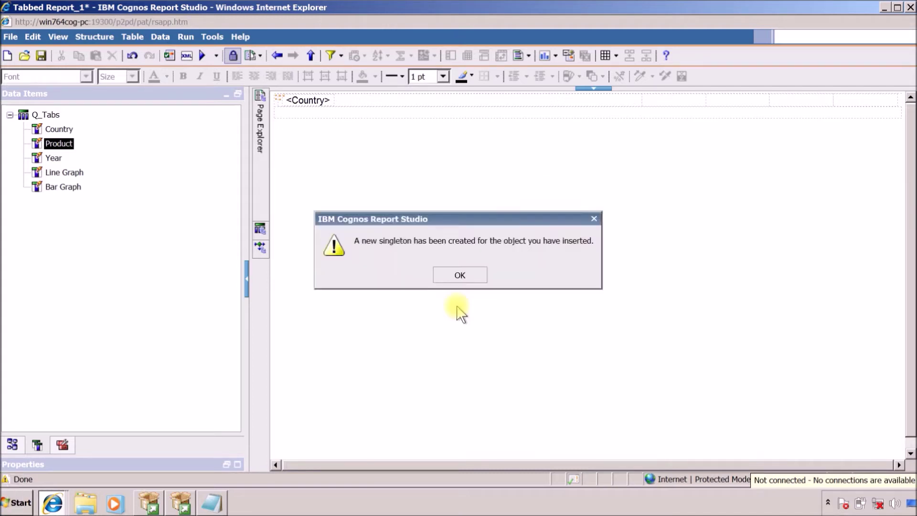
{"action": "left_click", "coordinate": [459, 275]}
Step: Insert the Year item into the third table cell as a singleton named S_Yea
{"action": "left_click_drag", "start_coordinate": [53, 157], "coordinate": [781, 102]}
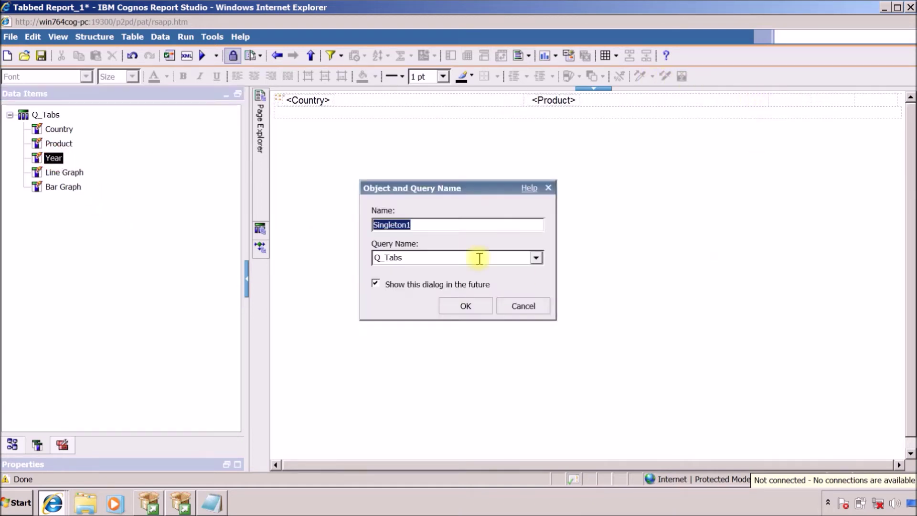
{"action": "type", "text": "S_Yea"}
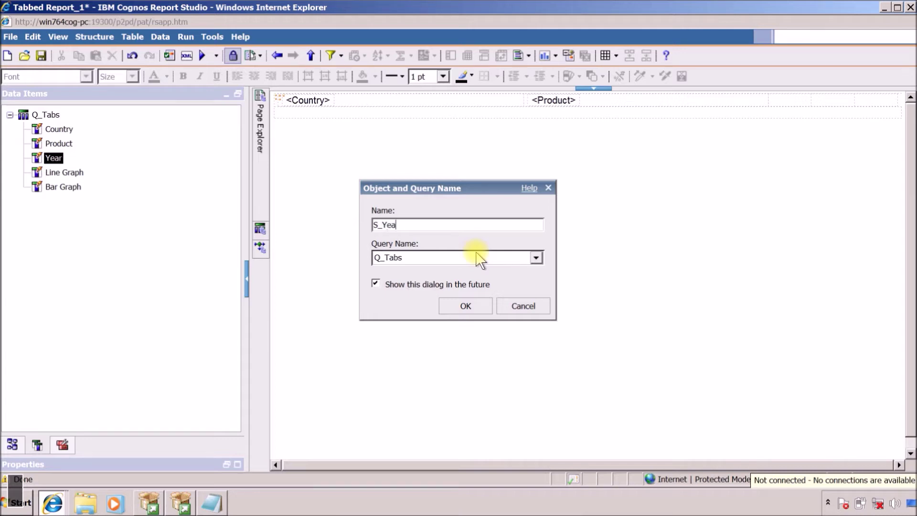
{"action": "left_click", "coordinate": [475, 304]}
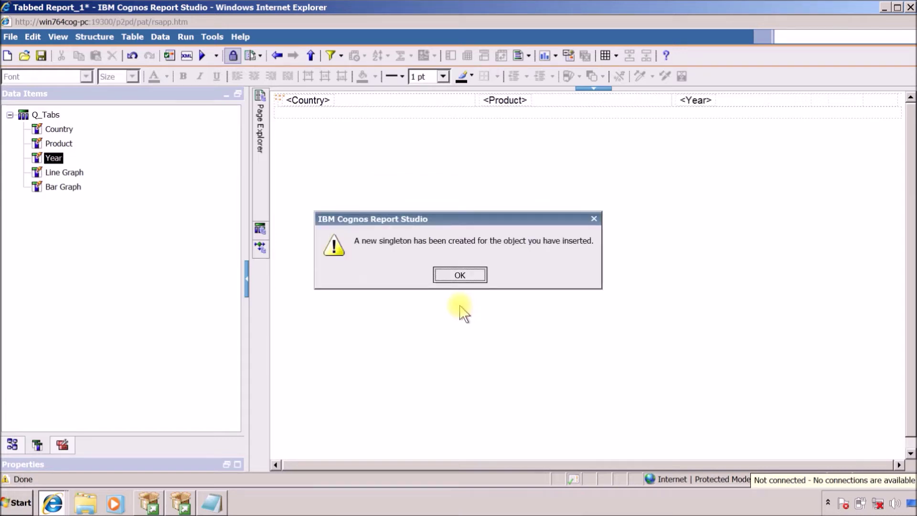
{"action": "left_click", "coordinate": [459, 275]}
Step: Insert the Line Graph item into the fourth table cell as a singleton named S_LineGraph
{"action": "left_click_drag", "start_coordinate": [55, 173], "coordinate": [790, 133]}
{"action": "type", "text": "S_LineGraph"}
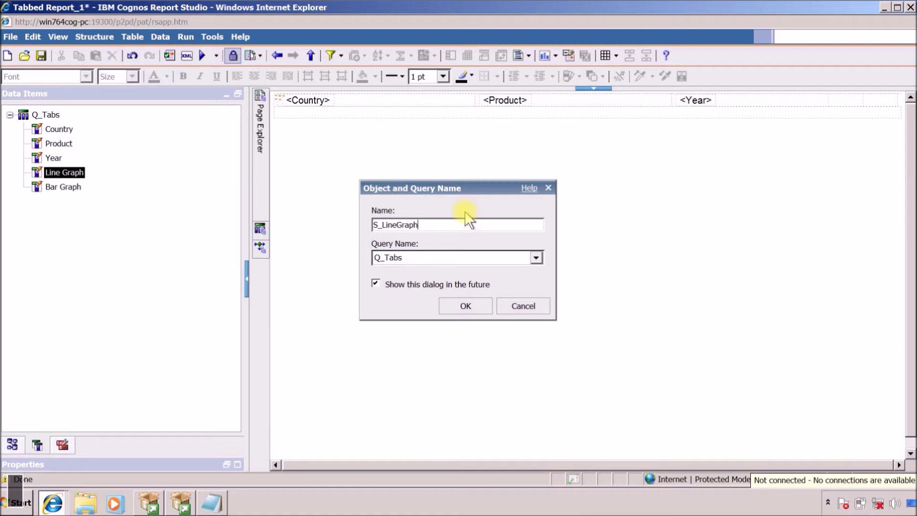
{"action": "left_click", "coordinate": [486, 303]}
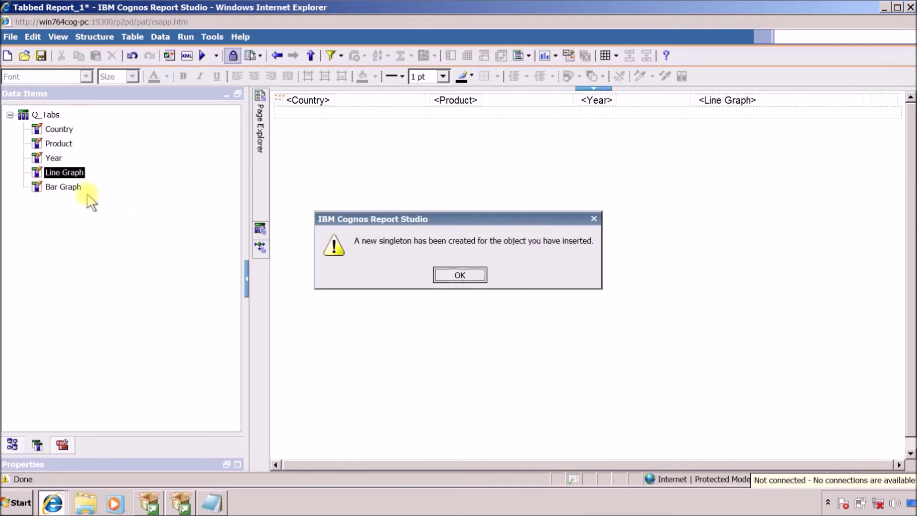
Step: Insert the Bar Graph item into the fifth table cell as a singleton named S_BarGraph
{"action": "left_click", "coordinate": [446, 276]}
{"action": "left_click_drag", "start_coordinate": [52, 187], "coordinate": [883, 97]}
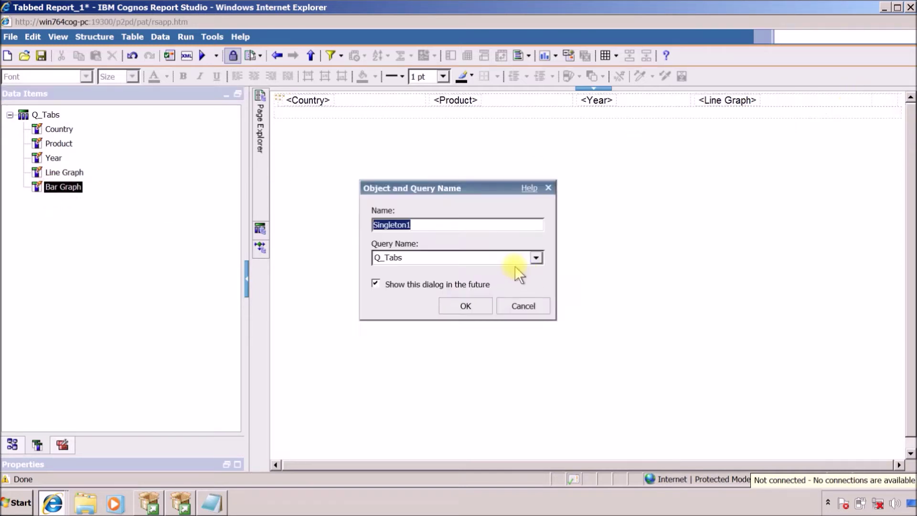
{"action": "type", "text": "S_Bar"}
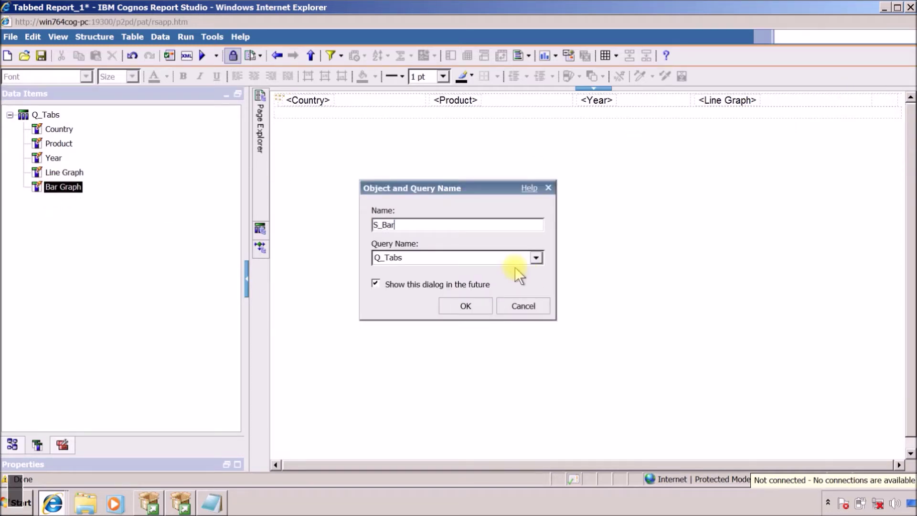
{"action": "type", "text": "Graph"}
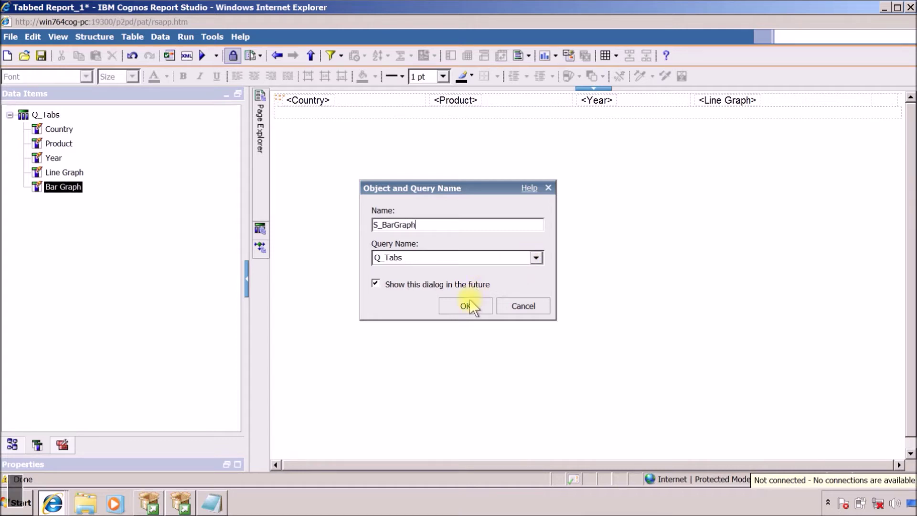
{"action": "left_click", "coordinate": [469, 301]}
{"action": "left_click", "coordinate": [467, 276]}
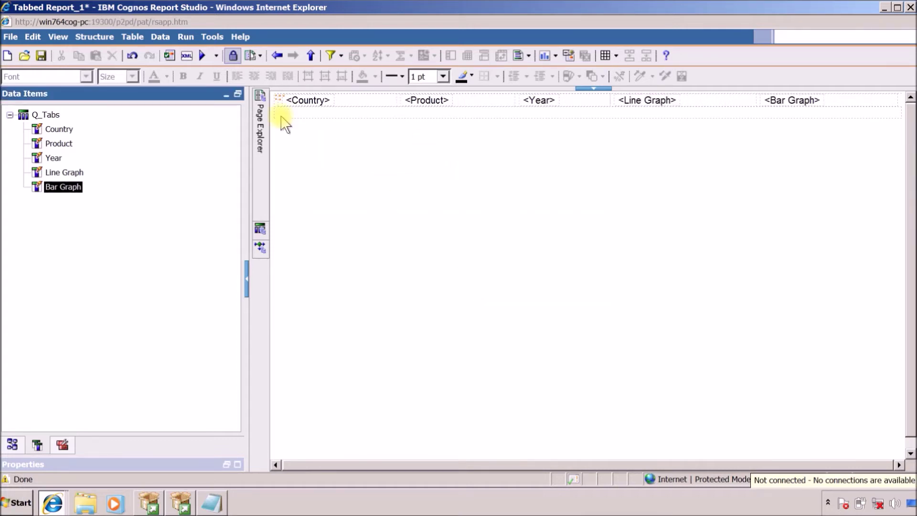
Step: Center the contents of the whole five-column tab table horizontally
{"action": "left_click", "coordinate": [282, 103]}
{"action": "left_click", "coordinate": [279, 100]}
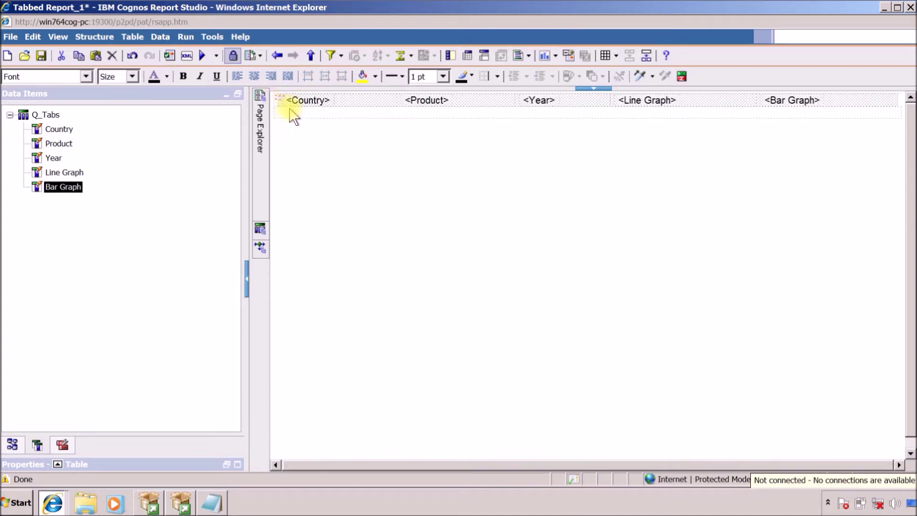
{"action": "left_click", "coordinate": [254, 77]}
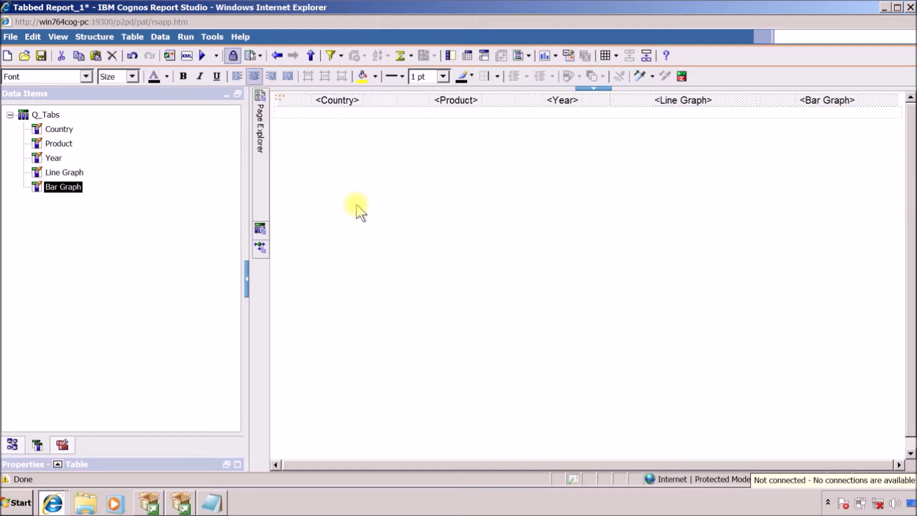
Step: Copy the Q_Country query from the finished Tabbed Report into the queries of Tabbed Report_1
{"action": "left_click", "coordinate": [348, 113]}
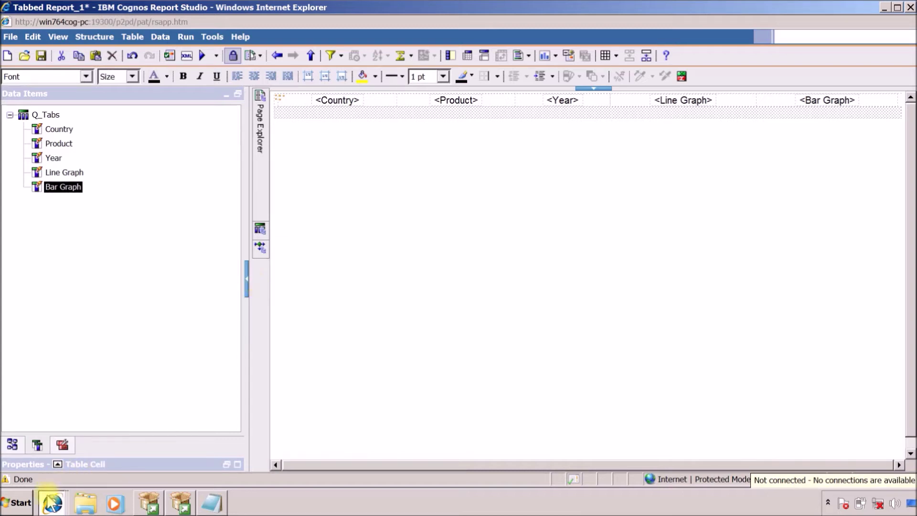
{"action": "mouse_move", "coordinate": [52, 502]}
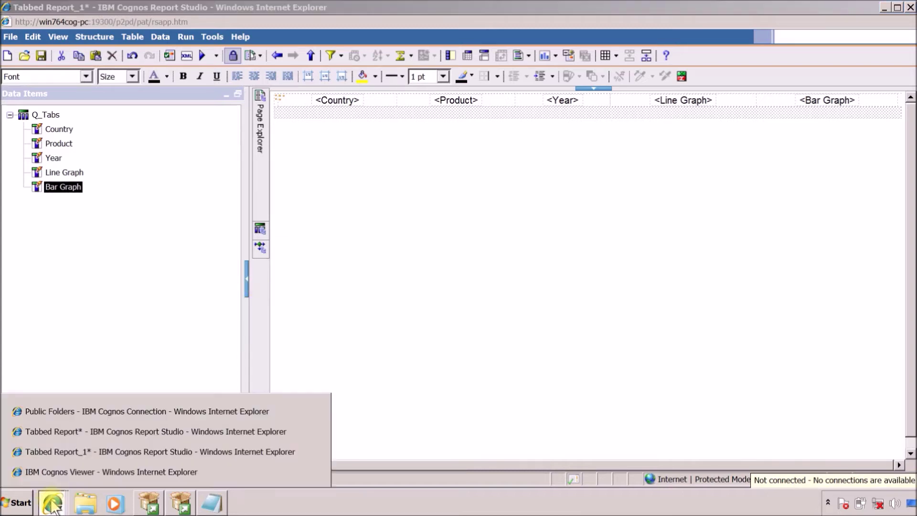
{"action": "left_click", "coordinate": [69, 431]}
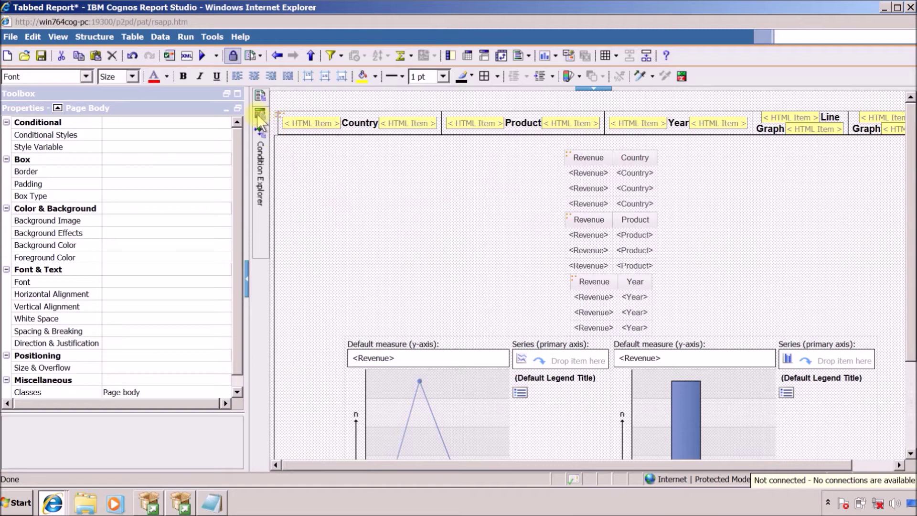
{"action": "mouse_move", "coordinate": [257, 114]}
{"action": "left_click", "coordinate": [312, 113]}
{"action": "left_click", "coordinate": [306, 121]}
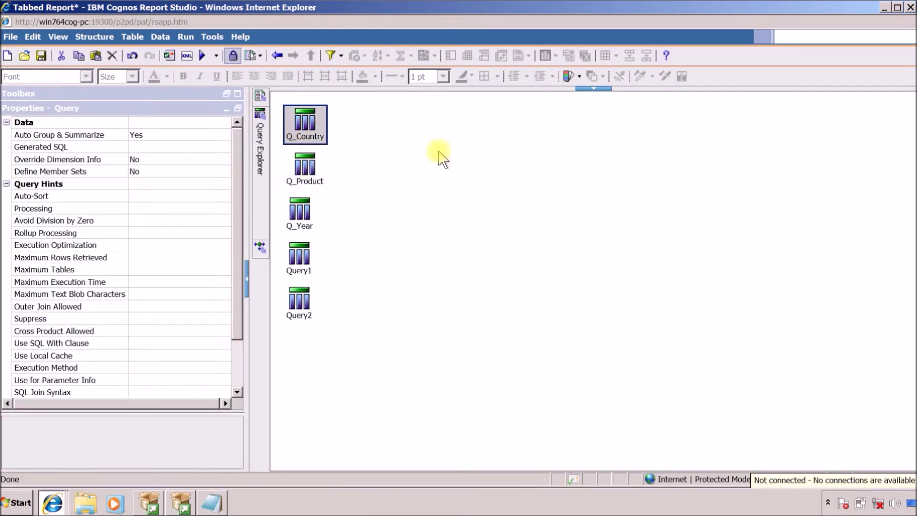
{"action": "left_click", "coordinate": [52, 502]}
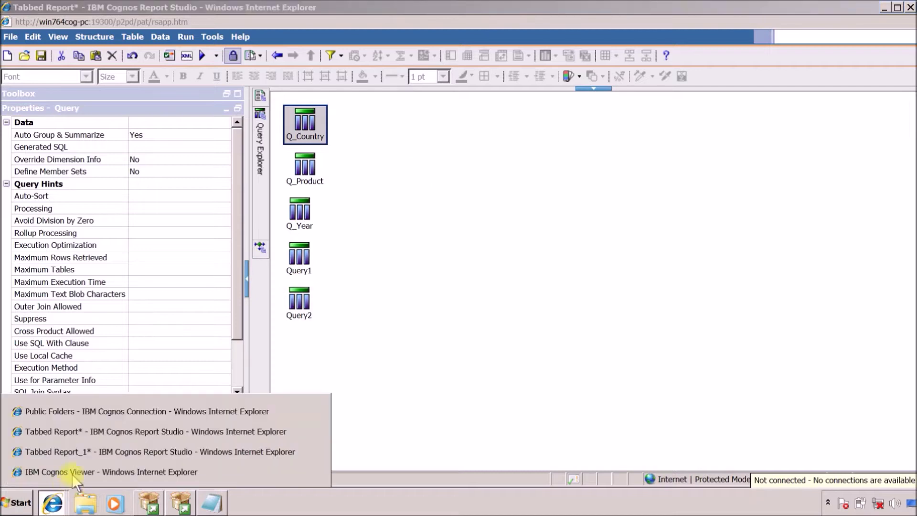
{"action": "left_click", "coordinate": [79, 453]}
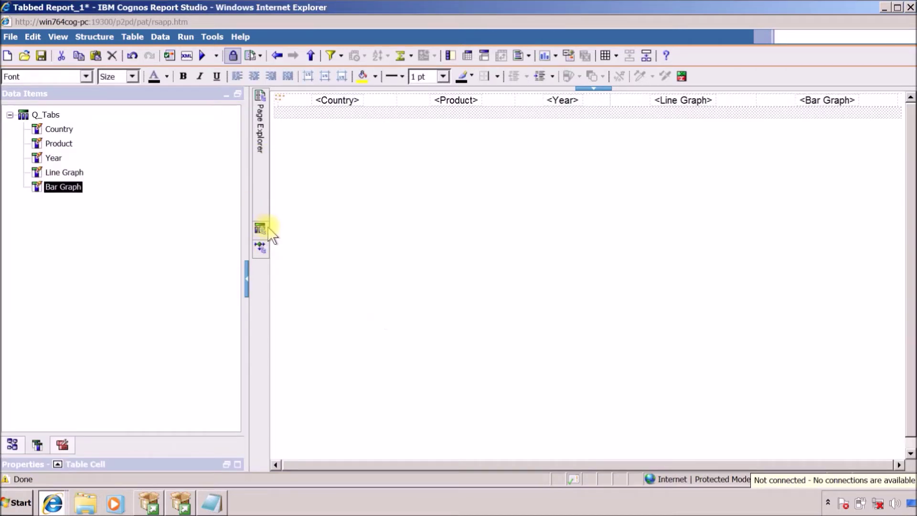
{"action": "mouse_move", "coordinate": [265, 229]}
{"action": "left_click", "coordinate": [317, 113]}
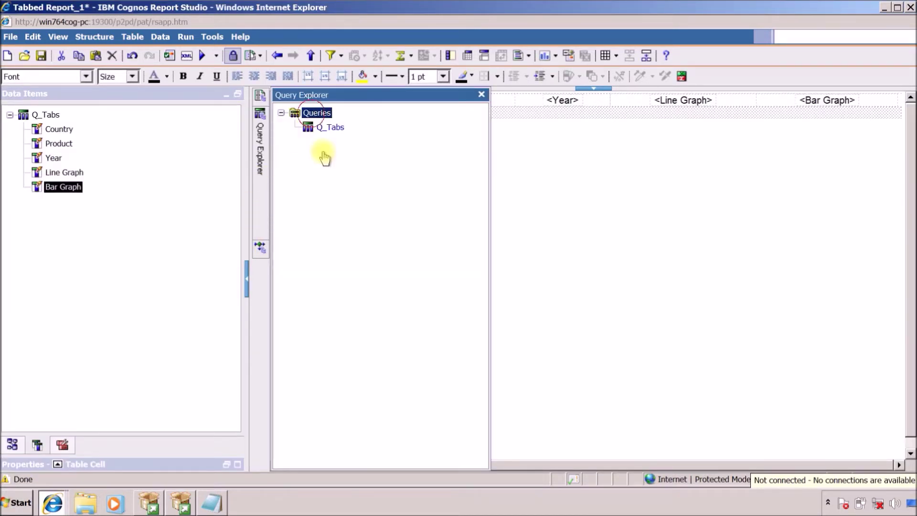
{"action": "key", "text": "ctrl+v"}
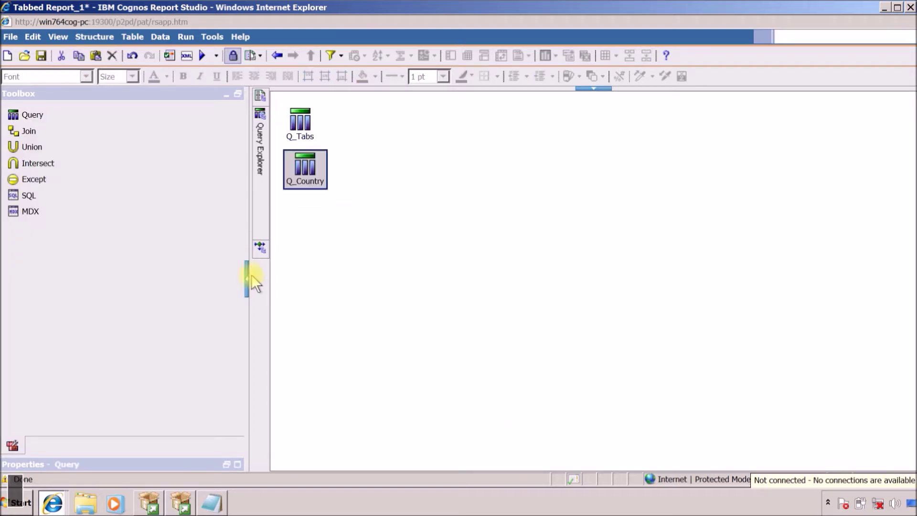
Step: Copy the Q_Product query from Tabbed Report into the queries of Tabbed Report_1
{"action": "key", "text": "alt+Tab"}
{"action": "left_click", "coordinate": [304, 164]}
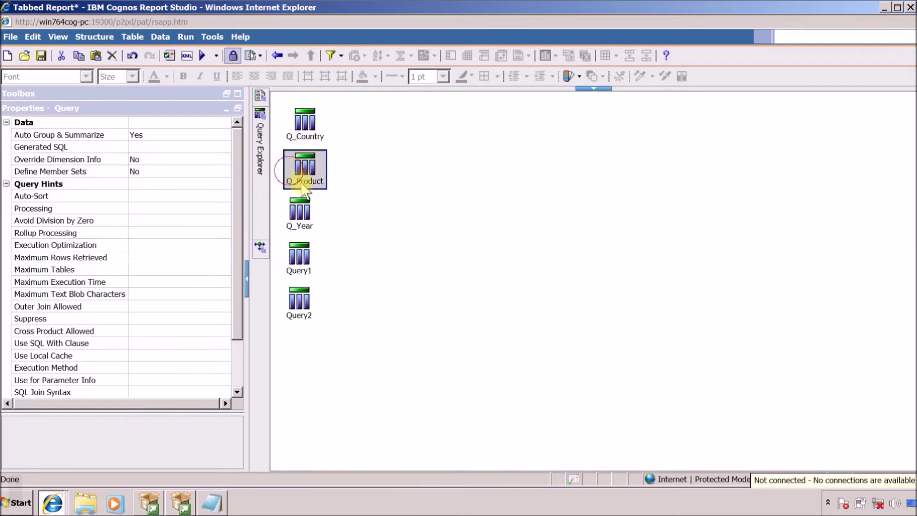
{"action": "key", "text": "alt+Tab"}
{"action": "left_click", "coordinate": [413, 237]}
{"action": "key", "text": "ctrl+v"}
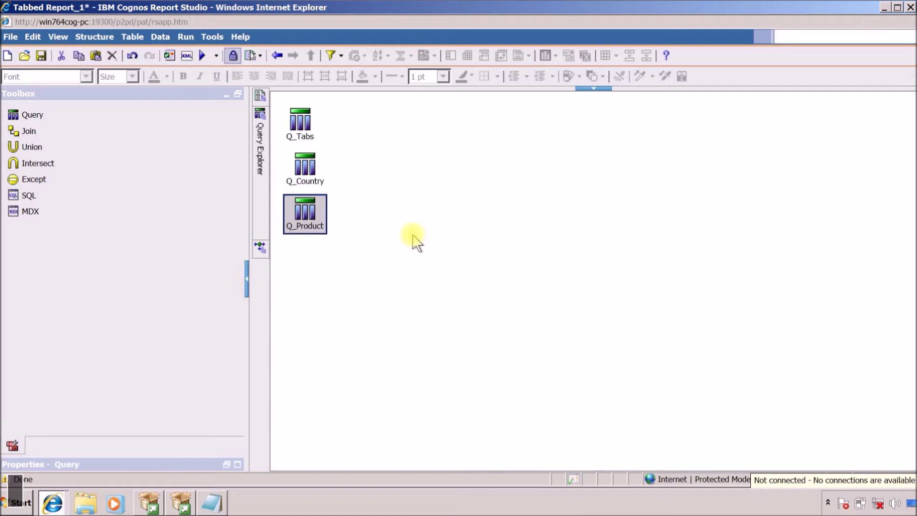
Step: Copy the Q_Year query from Tabbed Report into the queries of Tabbed Report_1
{"action": "key", "text": "alt+Tab"}
{"action": "left_click", "coordinate": [301, 217]}
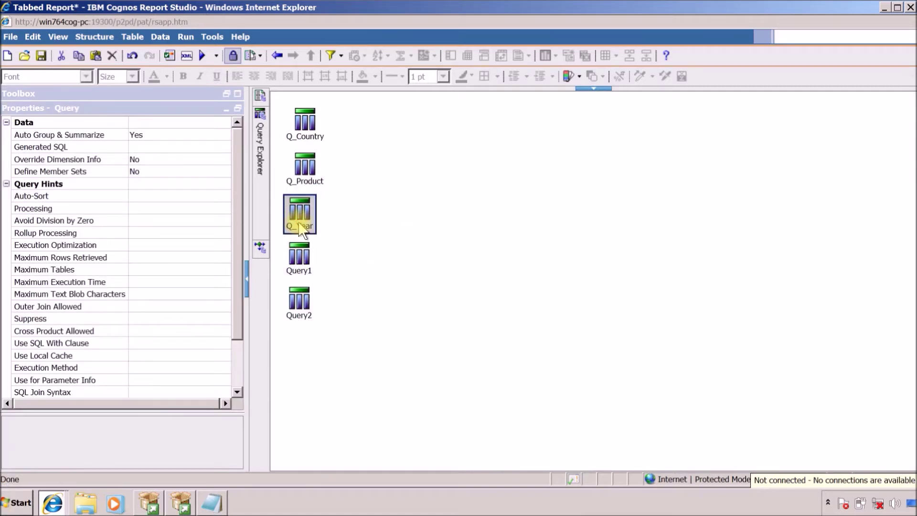
{"action": "key", "text": "alt+Tab"}
{"action": "left_click", "coordinate": [385, 333]}
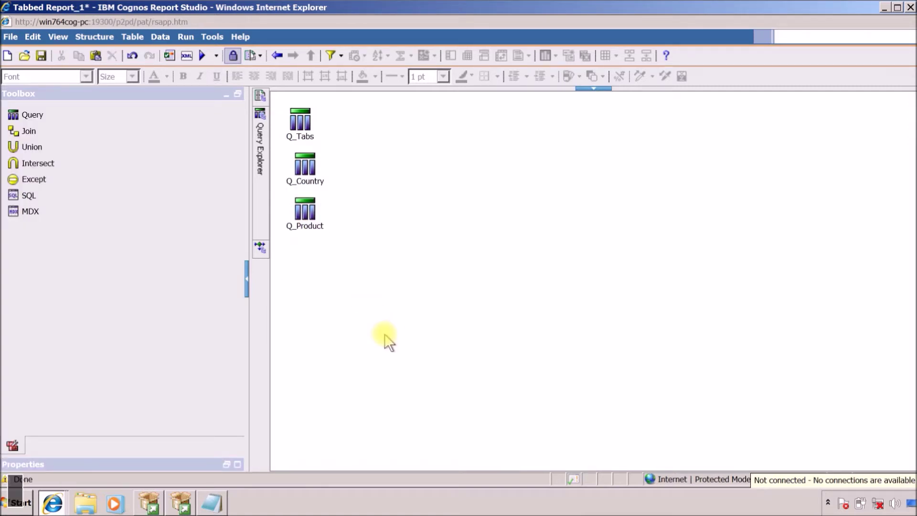
{"action": "key", "text": "ctrl+v"}
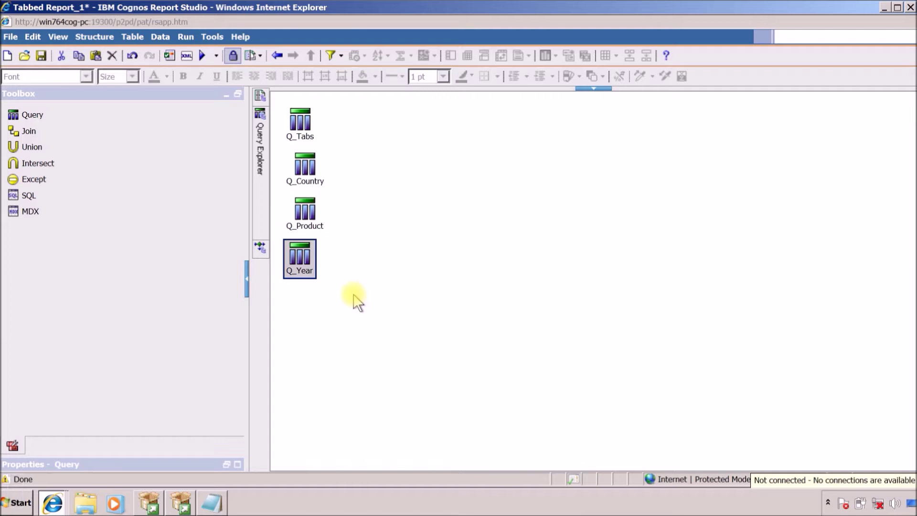
Step: Open Page1 of Tabbed Report_1 and select the empty table cell below the tab table
{"action": "mouse_move", "coordinate": [258, 95]}
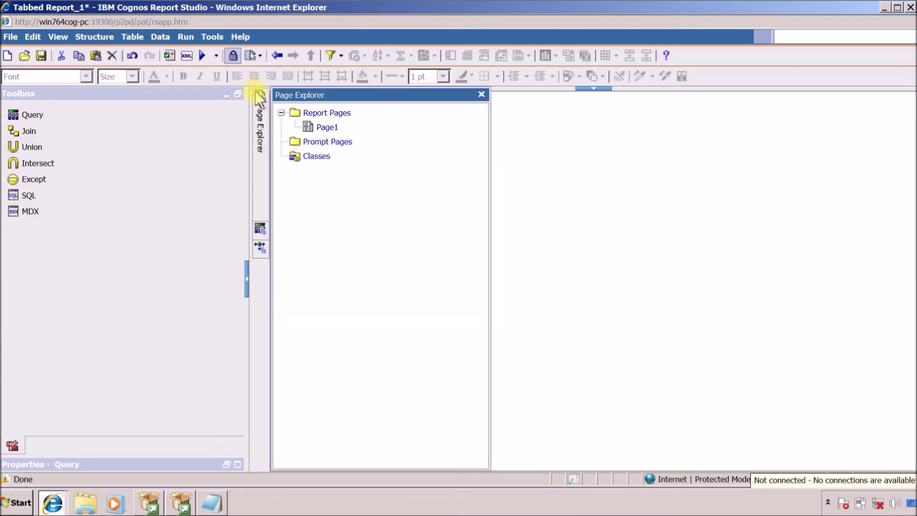
{"action": "left_click", "coordinate": [323, 125]}
{"action": "left_click", "coordinate": [303, 113]}
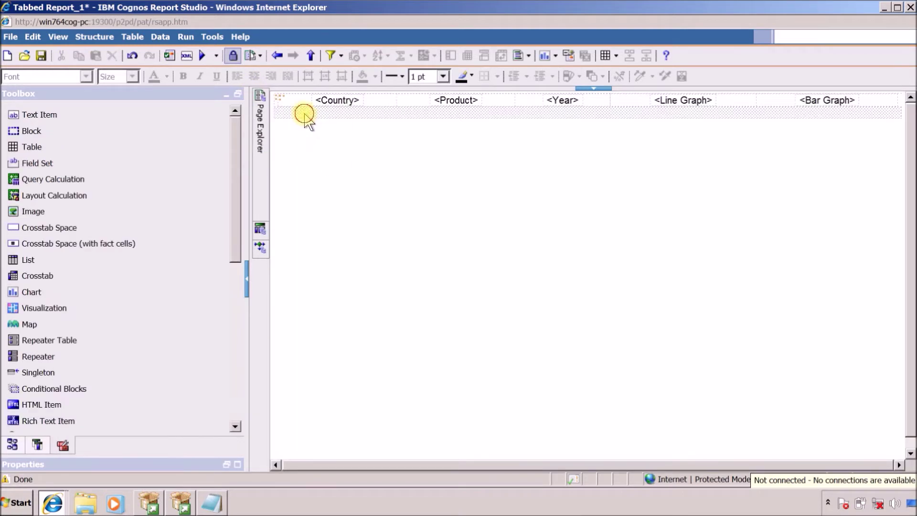
Step: Open Page2 of the finished Tabbed Report, examine its Country, Product and Year lists, and return to Tabbed Report_1
{"action": "key", "text": "alt+Tab"}
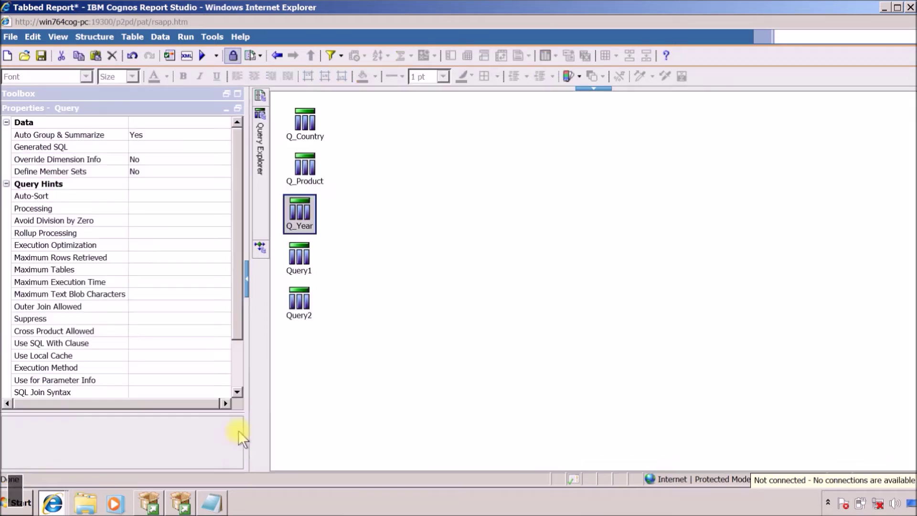
{"action": "mouse_move", "coordinate": [260, 101]}
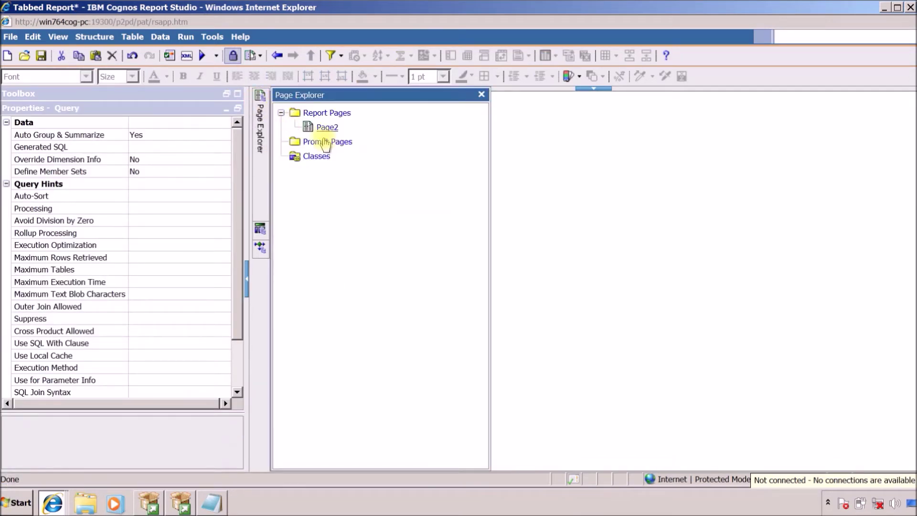
{"action": "left_click", "coordinate": [320, 127]}
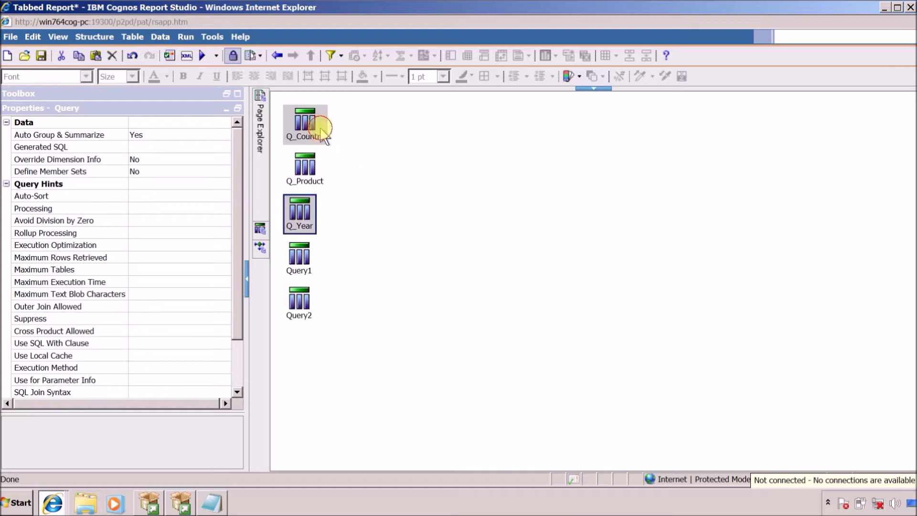
{"action": "left_click", "coordinate": [566, 152]}
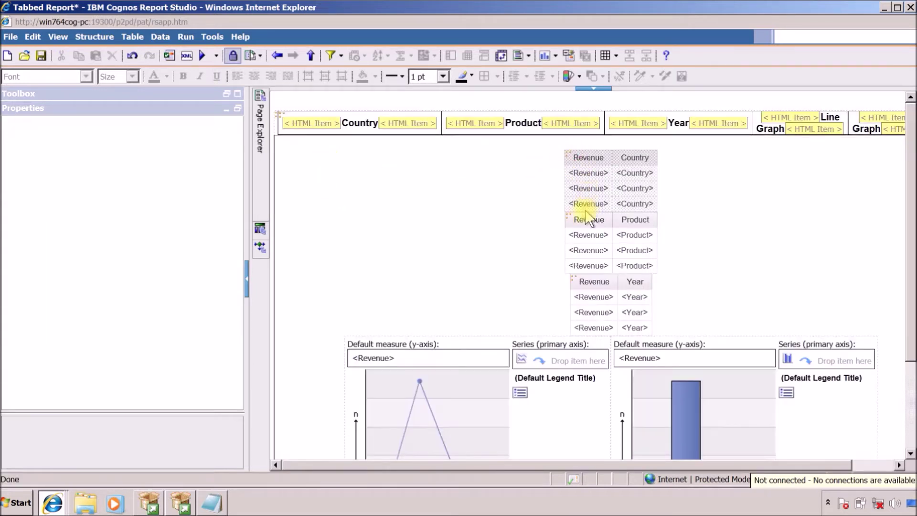
{"action": "left_click", "coordinate": [568, 215], "text": "shift"}
{"action": "left_click", "coordinate": [583, 281]}
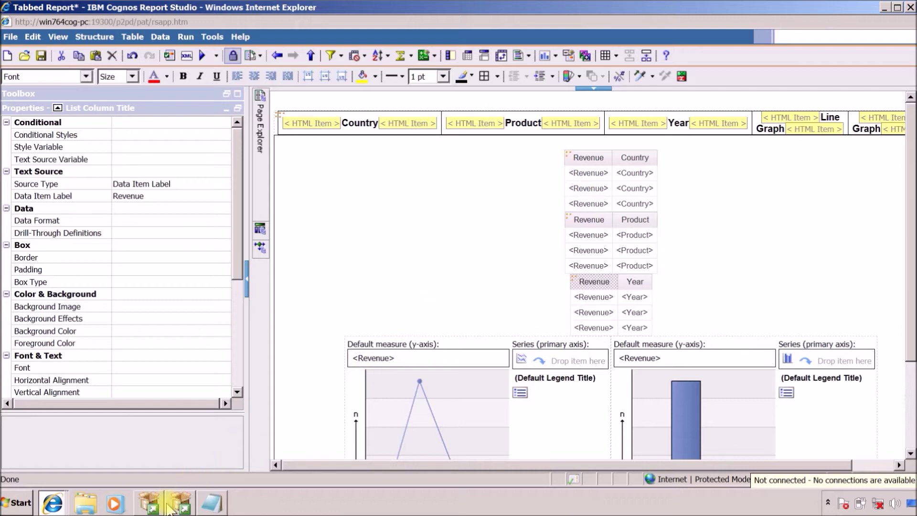
{"action": "mouse_move", "coordinate": [52, 501]}
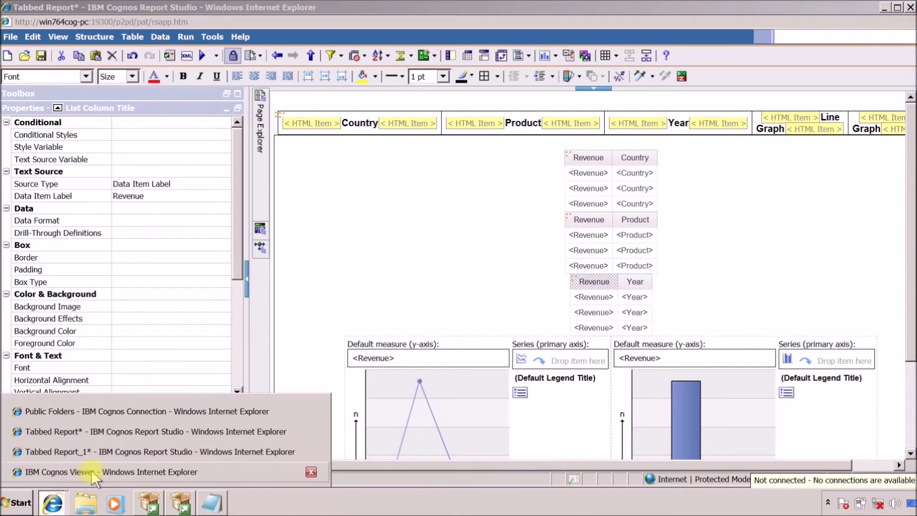
{"action": "left_click", "coordinate": [96, 451]}
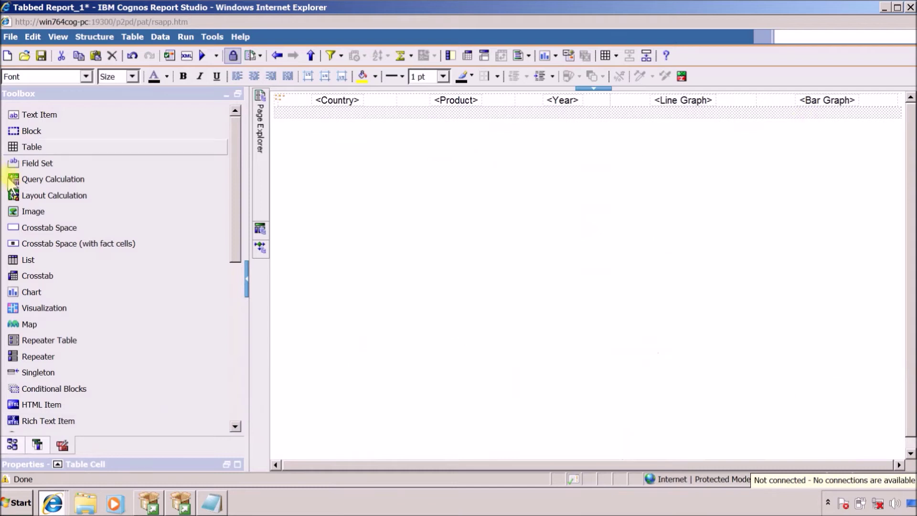
Step: Insert the Q_Country, Q_Product and Q_Year queries as lists stacked in the cell below the tabs
{"action": "left_click", "coordinate": [40, 444]}
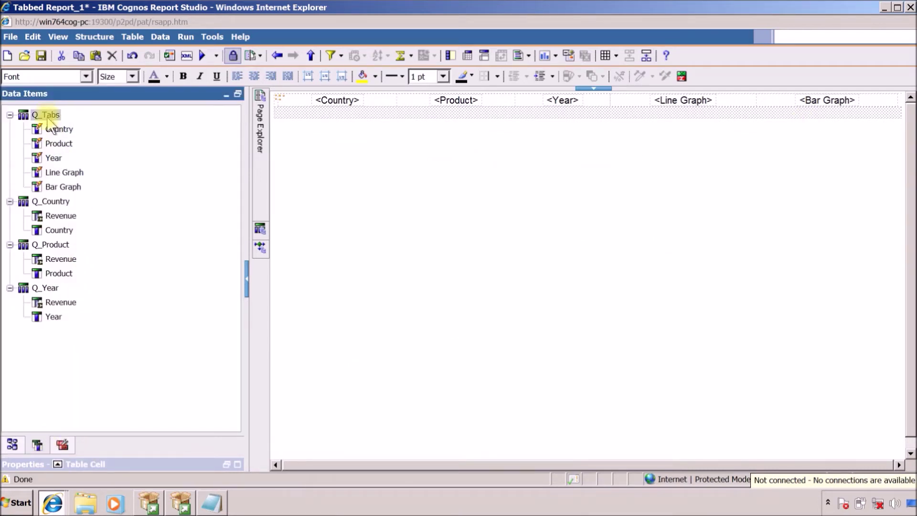
{"action": "left_click_drag", "start_coordinate": [57, 204], "coordinate": [321, 113]}
{"action": "left_click_drag", "start_coordinate": [43, 245], "coordinate": [450, 149]}
{"action": "left_click_drag", "start_coordinate": [57, 288], "coordinate": [362, 277]}
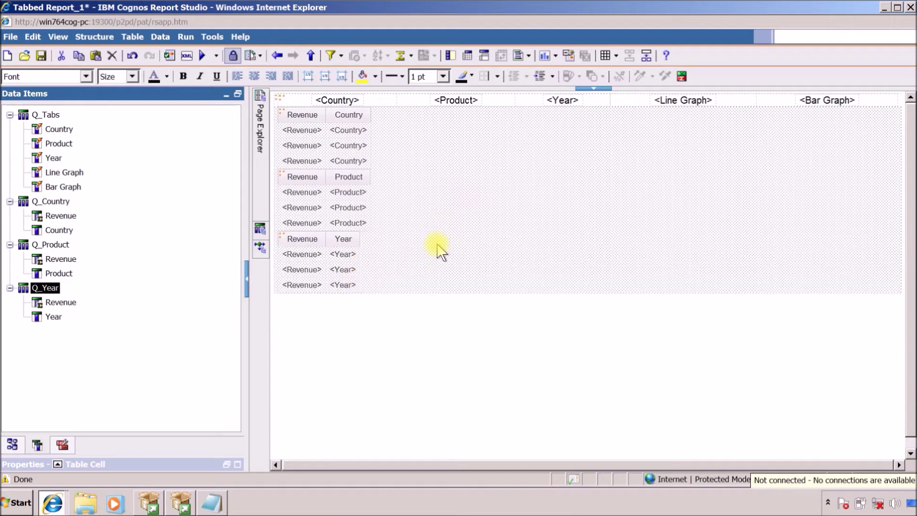
Step: Align the contents of the cell holding the three lists to the horizontal center and vertical middle
{"action": "left_click", "coordinate": [308, 76]}
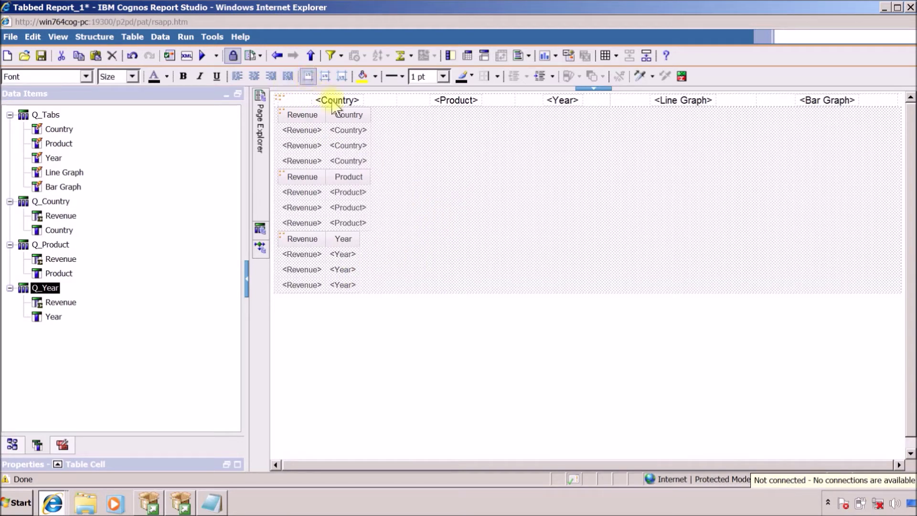
{"action": "left_click", "coordinate": [254, 76]}
{"action": "left_click", "coordinate": [324, 76]}
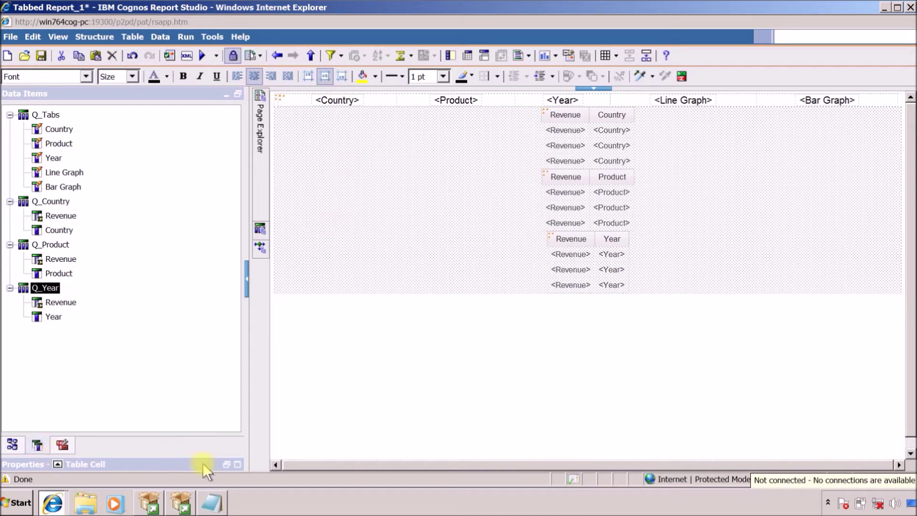
Step: Set the top padding of the table cell holding the three lists to 20 px
{"action": "left_click", "coordinate": [234, 465]}
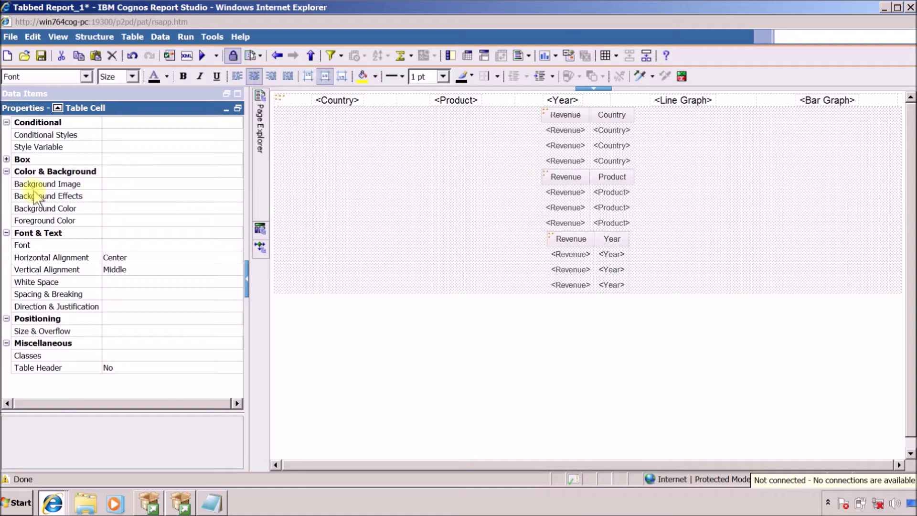
{"action": "left_click", "coordinate": [6, 159]}
{"action": "left_click", "coordinate": [118, 182]}
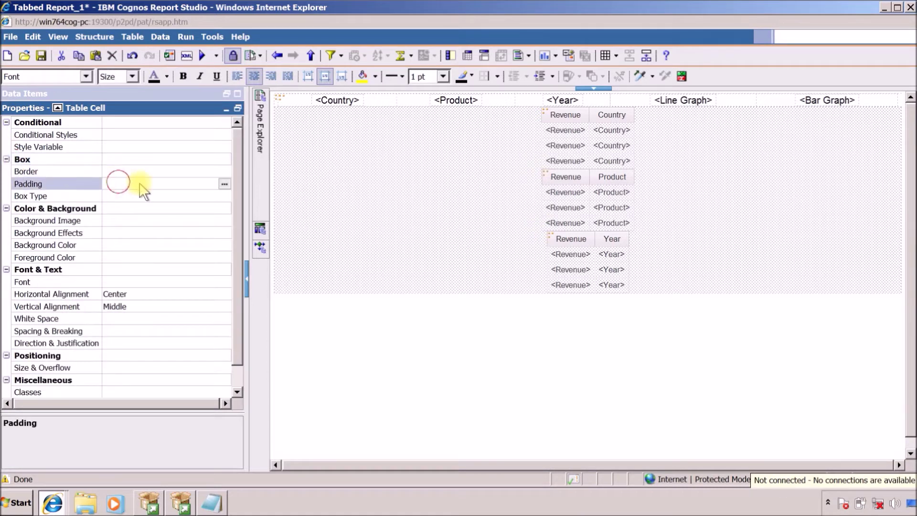
{"action": "left_click", "coordinate": [225, 184]}
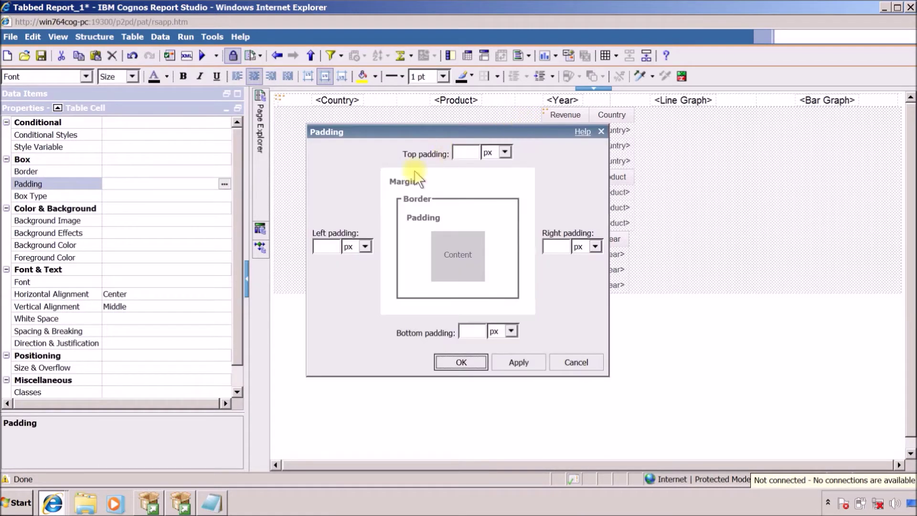
{"action": "type", "text": "2"}
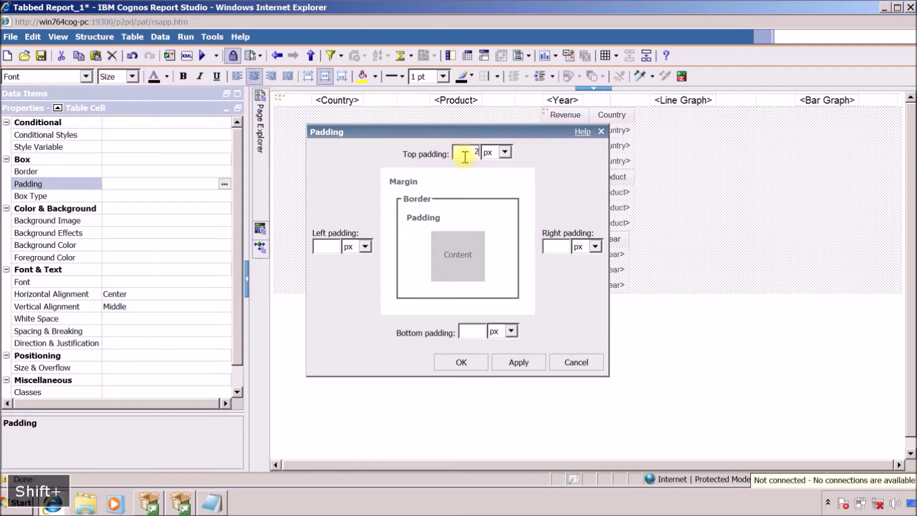
{"action": "left_click", "coordinate": [519, 362]}
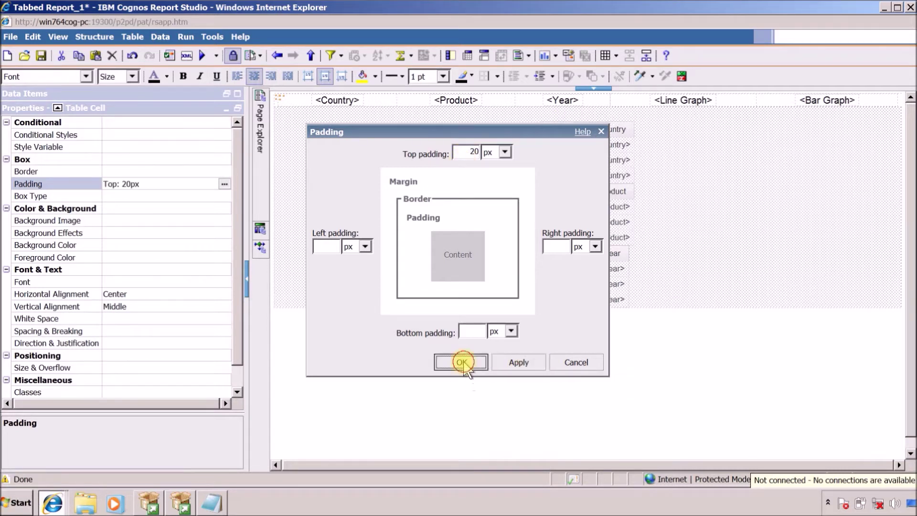
{"action": "left_click", "coordinate": [461, 362]}
{"action": "left_click", "coordinate": [625, 242]}
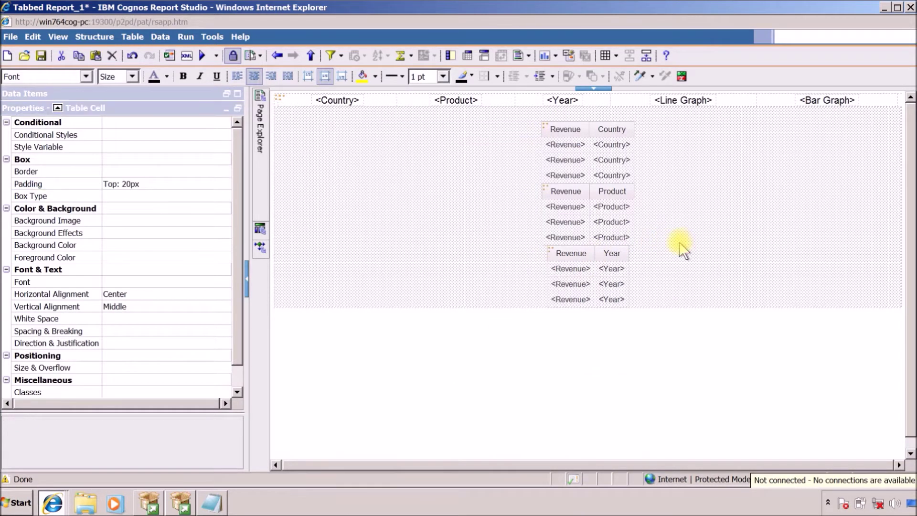
Step: Insert a line chart with markers named LC_Country_Revenue into the cell below the lists, filled with data from List1
{"action": "left_click", "coordinate": [226, 109]}
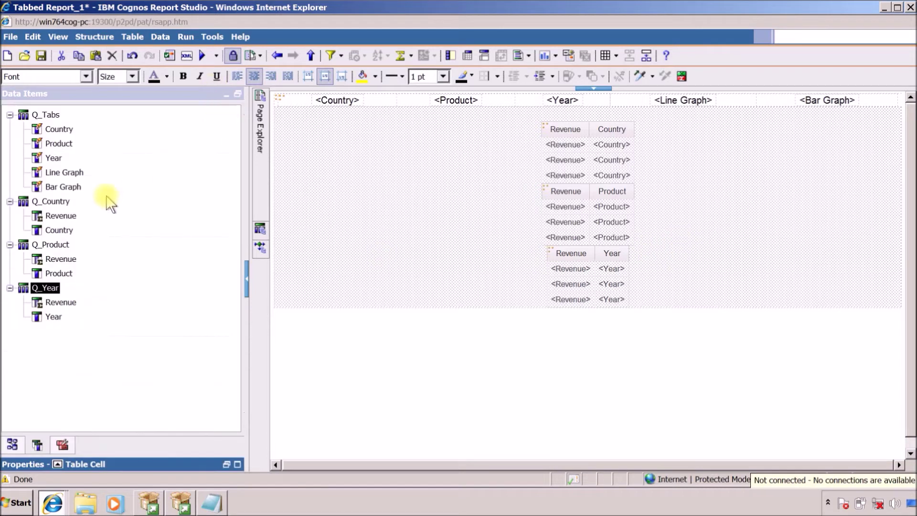
{"action": "left_click", "coordinate": [61, 447]}
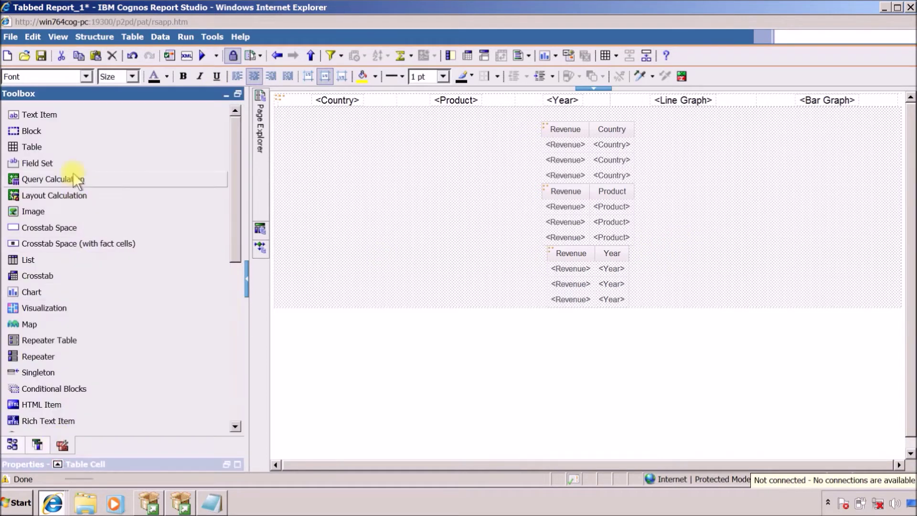
{"action": "left_click_drag", "start_coordinate": [33, 292], "coordinate": [680, 273]}
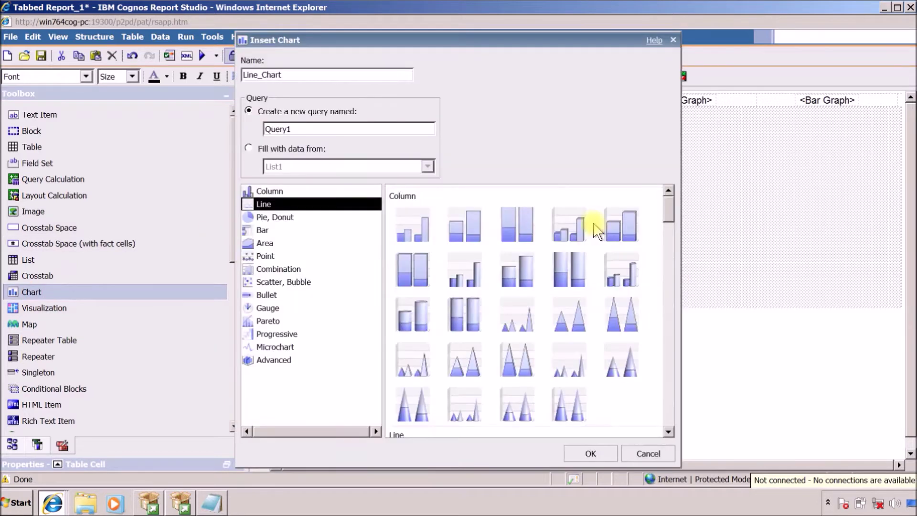
{"action": "left_click_drag", "start_coordinate": [313, 75], "coordinate": [160, 66]}
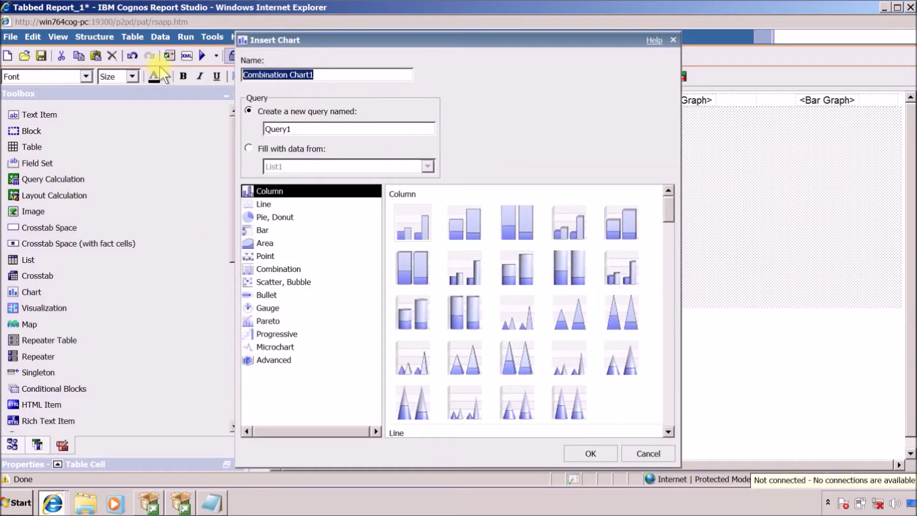
{"action": "type", "text": "LC_Country_Revenue"}
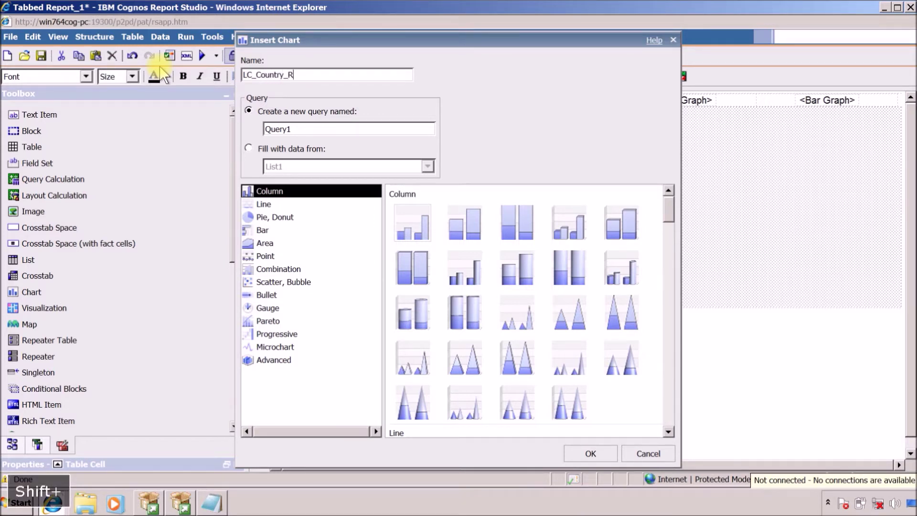
{"action": "left_click", "coordinate": [262, 148]}
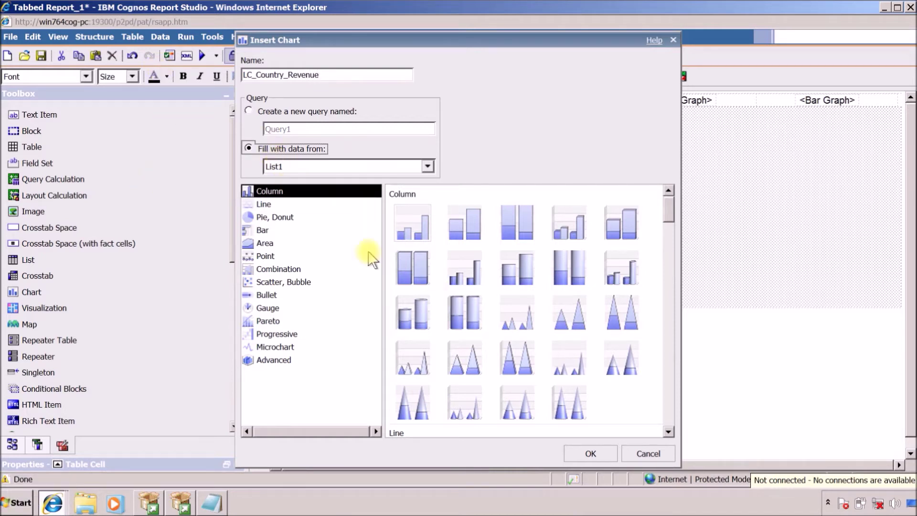
{"action": "left_click", "coordinate": [271, 205]}
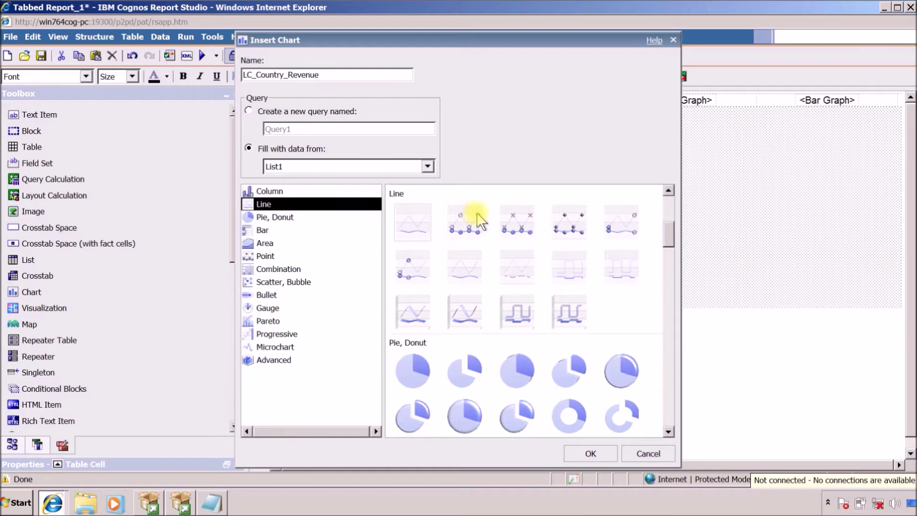
{"action": "left_click", "coordinate": [556, 223]}
{"action": "left_click", "coordinate": [604, 456]}
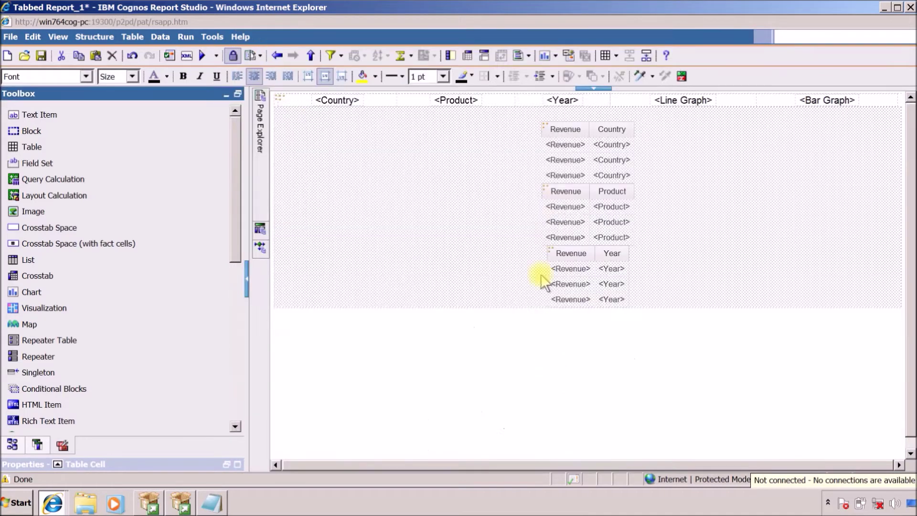
Step: Insert a column chart named BC_Year_Revenue beside the line chart, filled with data from List3
{"action": "scroll", "coordinate": [747, 354], "scroll_direction": "down", "scroll_amount": 3}
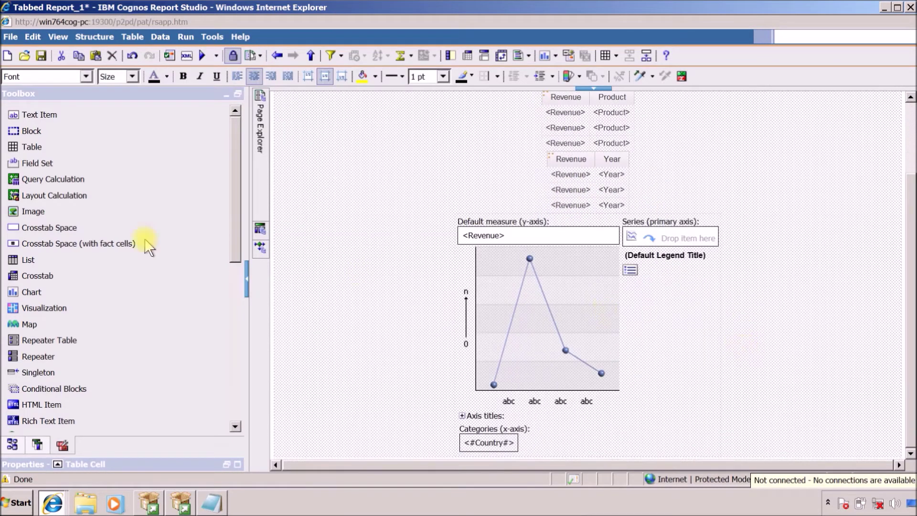
{"action": "left_click_drag", "start_coordinate": [31, 292], "coordinate": [753, 363]}
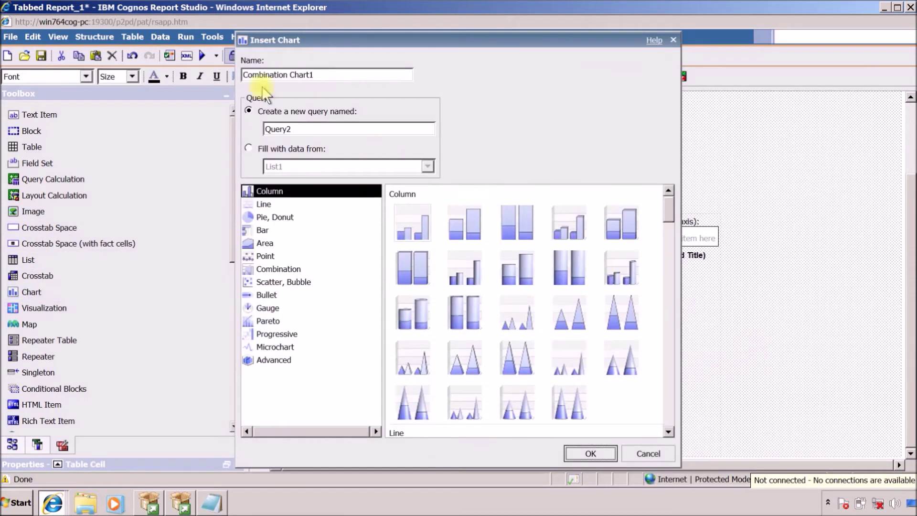
{"action": "left_click", "coordinate": [337, 83]}
{"action": "key", "text": "ctrl+a"}
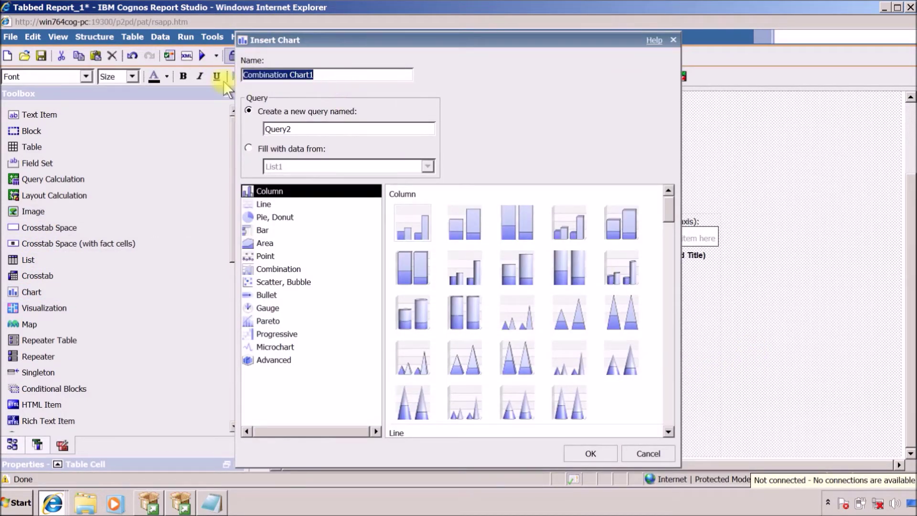
{"action": "type", "text": "BC_"}
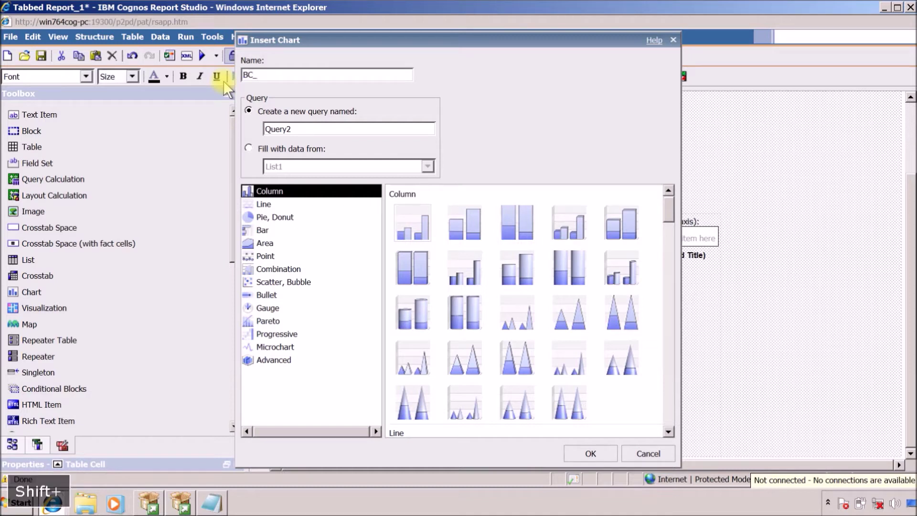
{"action": "type", "text": "Year_Revenue"}
{"action": "left_click", "coordinate": [248, 148]}
{"action": "left_click", "coordinate": [269, 166]}
{"action": "left_click", "coordinate": [286, 200]}
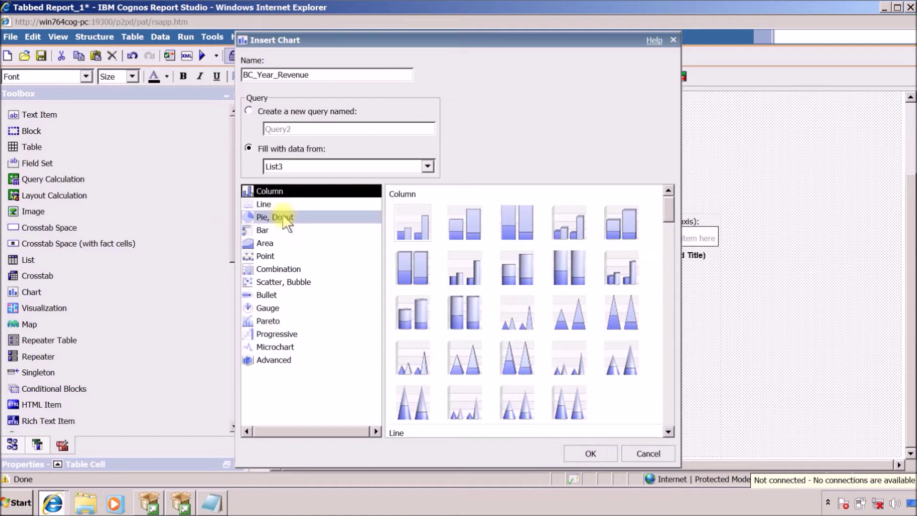
{"action": "left_click", "coordinate": [592, 454]}
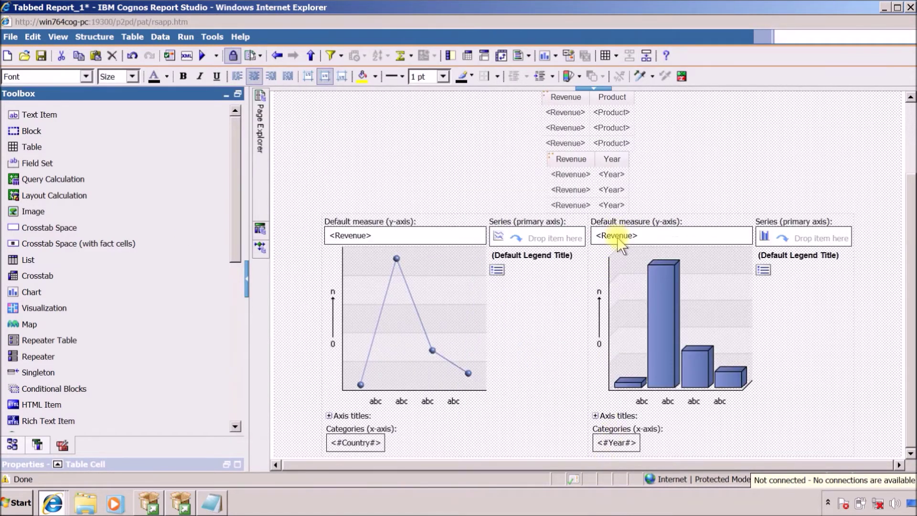
Step: Insert a text box prompt above the tab table with a new parameter named p_Tab
{"action": "scroll", "coordinate": [620, 241], "scroll_direction": "up", "scroll_amount": 2}
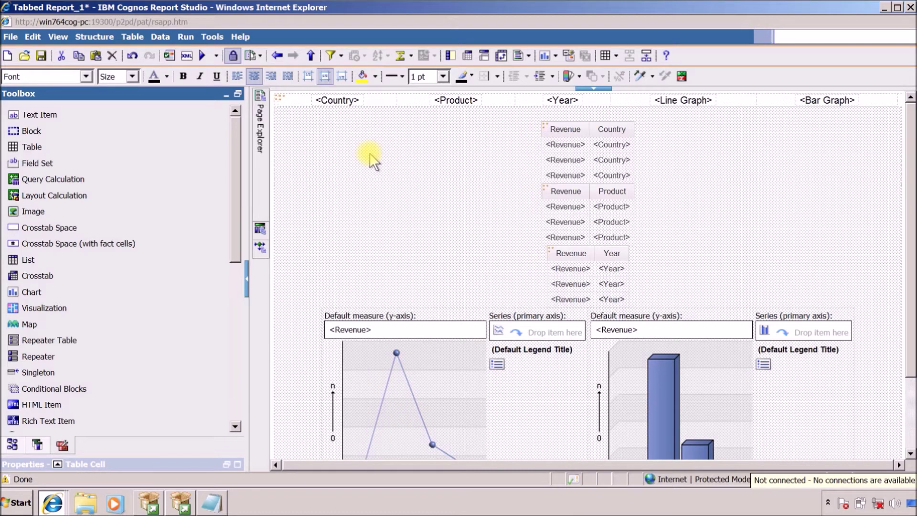
{"action": "left_click", "coordinate": [227, 95]}
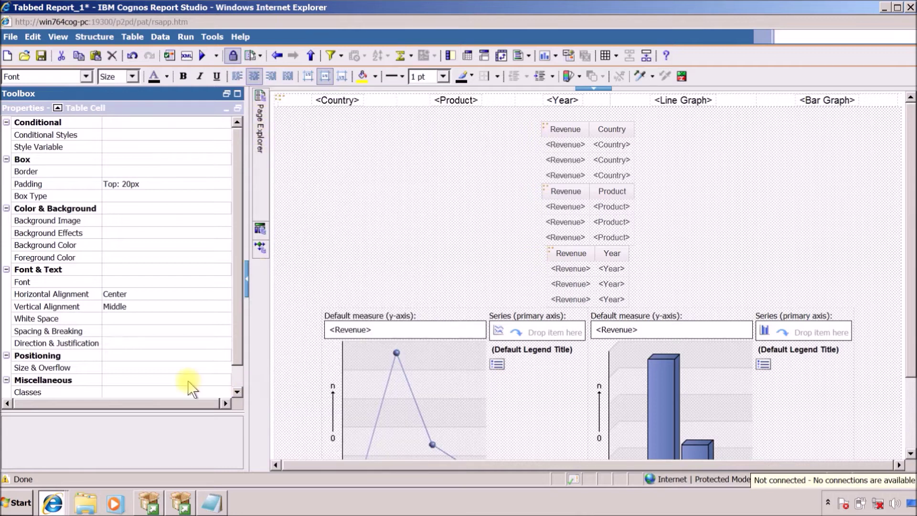
{"action": "left_click", "coordinate": [227, 94]}
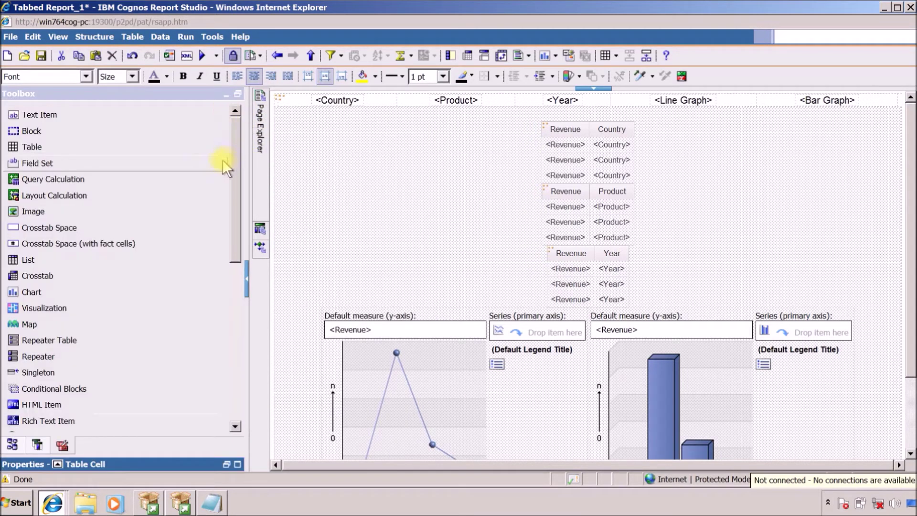
{"action": "left_click_drag", "start_coordinate": [230, 165], "coordinate": [241, 356]}
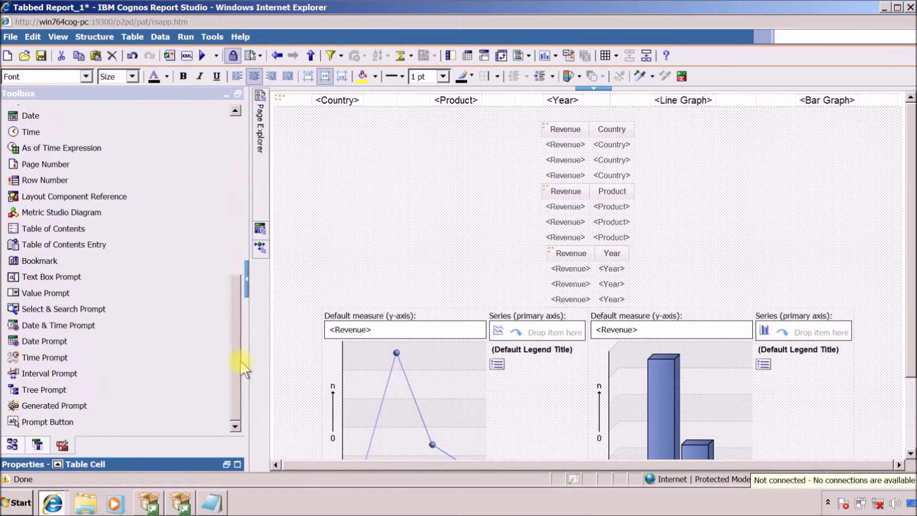
{"action": "scroll", "coordinate": [180, 352], "scroll_direction": "up", "scroll_amount": 6}
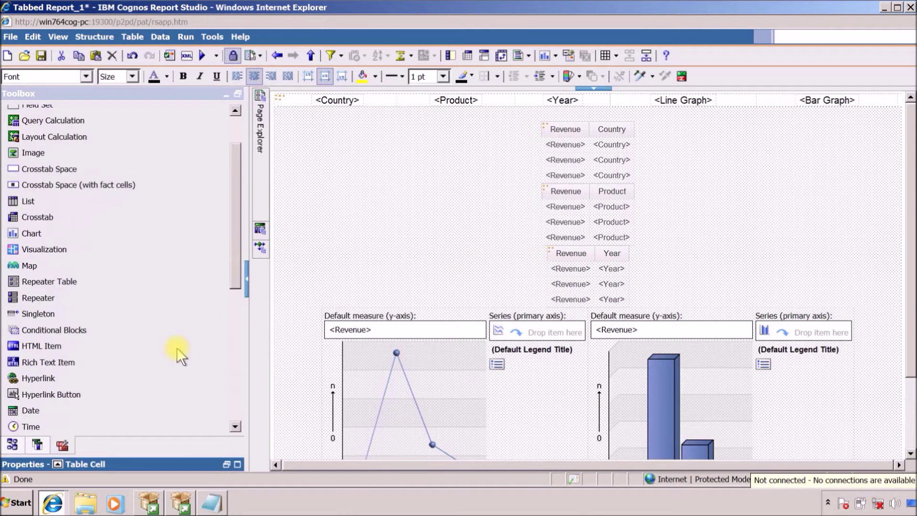
{"action": "scroll", "coordinate": [180, 353], "scroll_direction": "down", "scroll_amount": 6}
{"action": "left_click", "coordinate": [59, 277]}
{"action": "left_click_drag", "start_coordinate": [59, 278], "coordinate": [241, 153]}
{"action": "left_click_drag", "start_coordinate": [264, 119], "coordinate": [325, 213]}
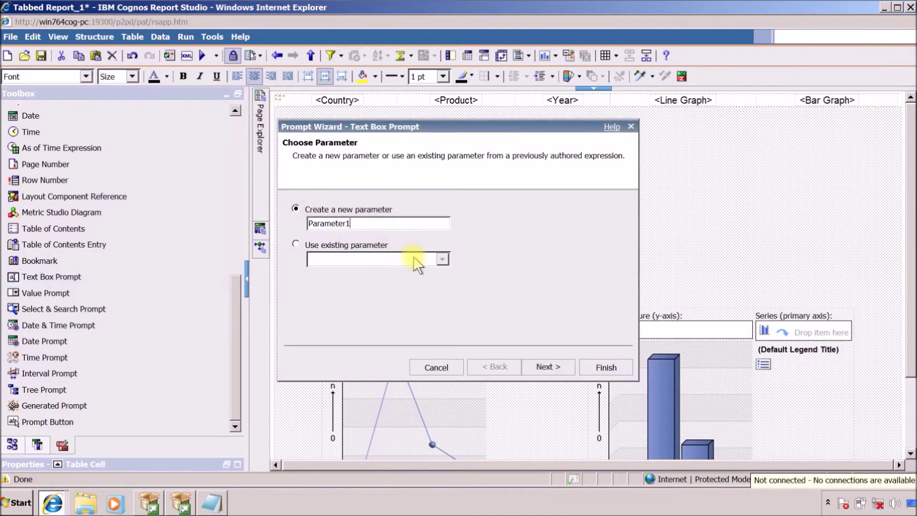
{"action": "type", "text": "p"}
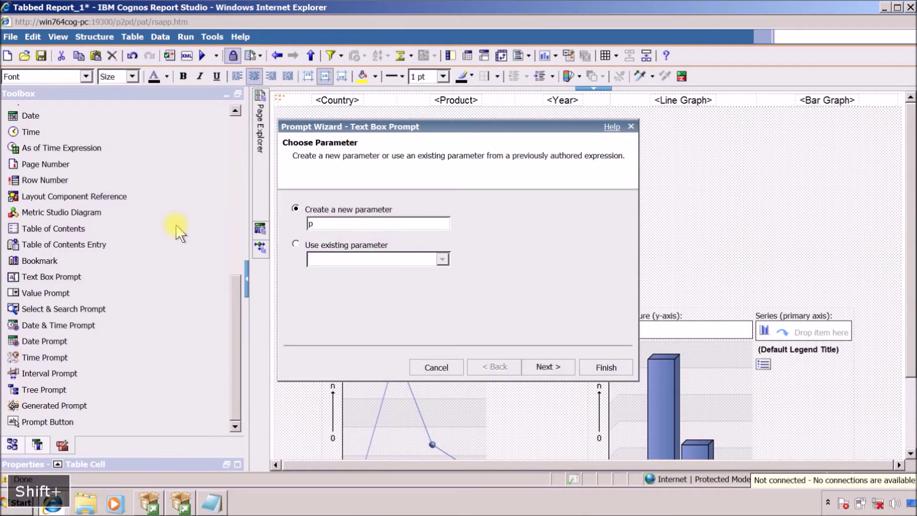
{"action": "left_click", "coordinate": [604, 367]}
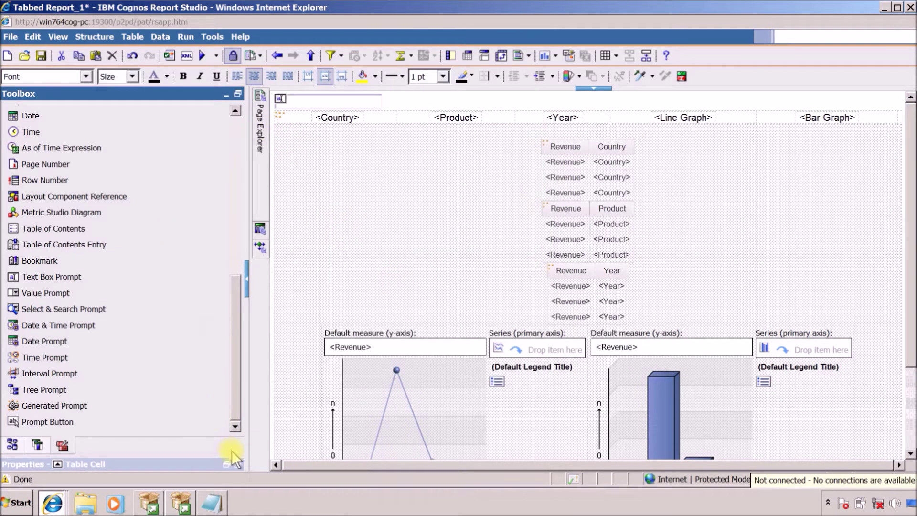
Step: Define a default selection of 1 for the p_Tab text box prompt
{"action": "left_click", "coordinate": [229, 464]}
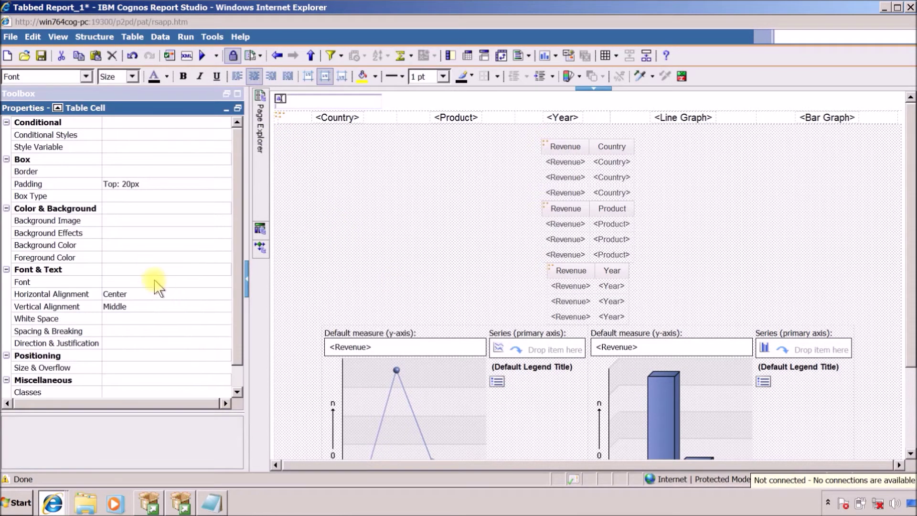
{"action": "scroll", "coordinate": [160, 357], "scroll_direction": "down", "scroll_amount": 1}
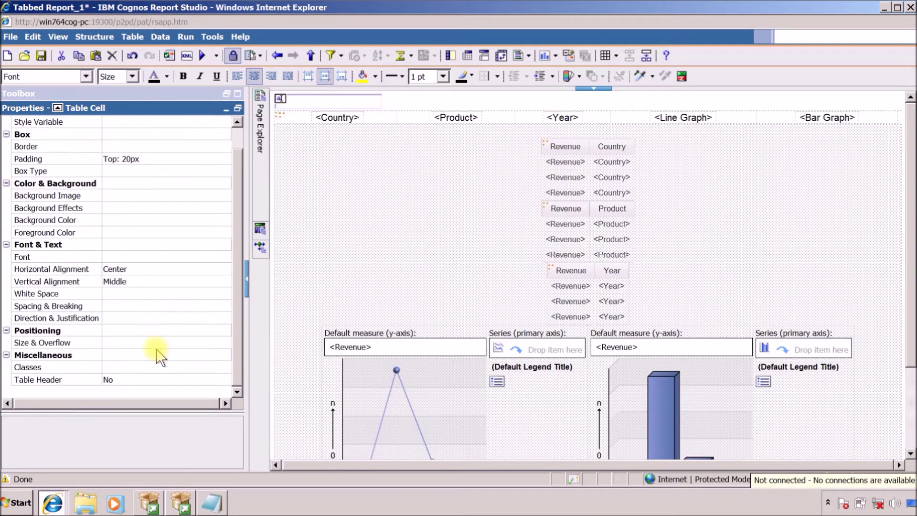
{"action": "scroll", "coordinate": [158, 353], "scroll_direction": "up", "scroll_amount": 1}
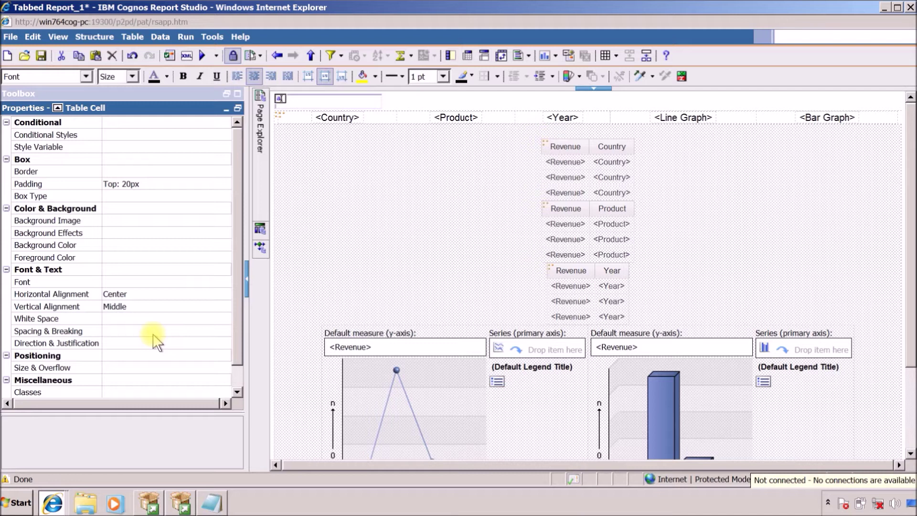
{"action": "left_click", "coordinate": [317, 99]}
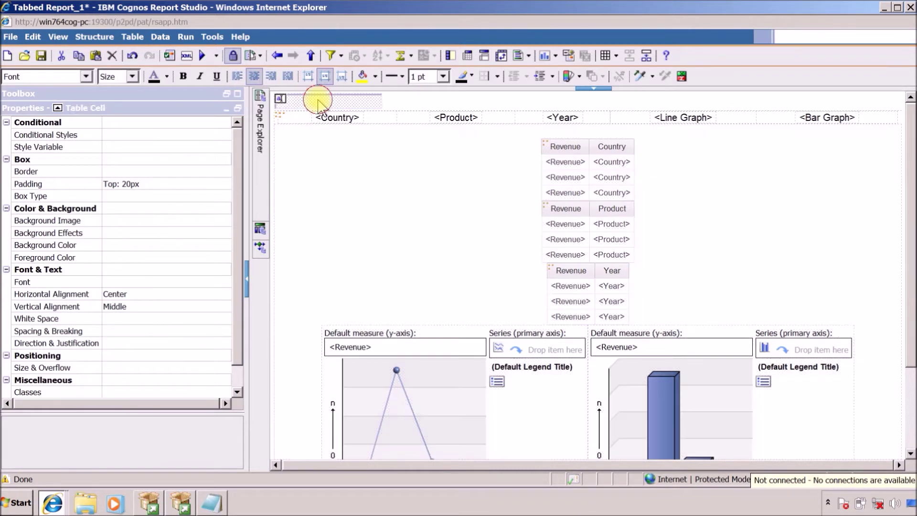
{"action": "left_click", "coordinate": [167, 283]}
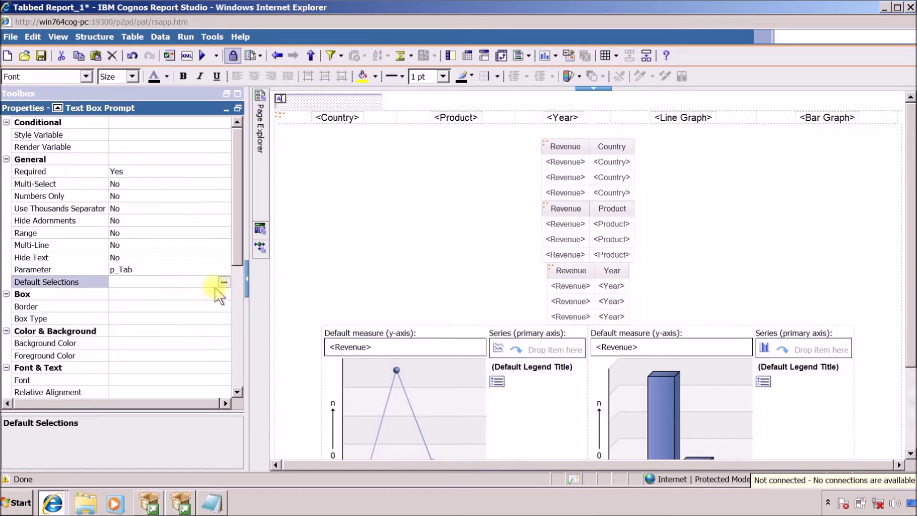
{"action": "left_click", "coordinate": [224, 282]}
{"action": "left_click", "coordinate": [327, 276]}
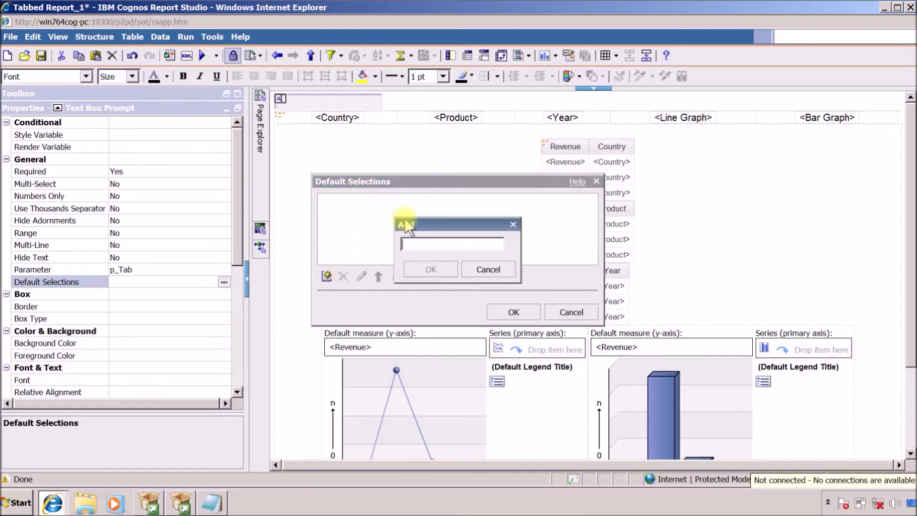
{"action": "type", "text": "1"}
{"action": "left_click", "coordinate": [420, 267]}
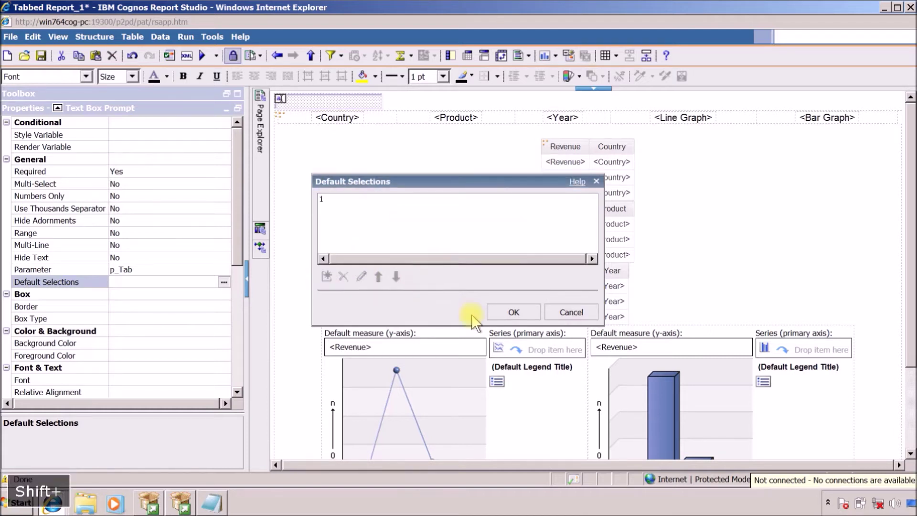
{"action": "left_click", "coordinate": [501, 312]}
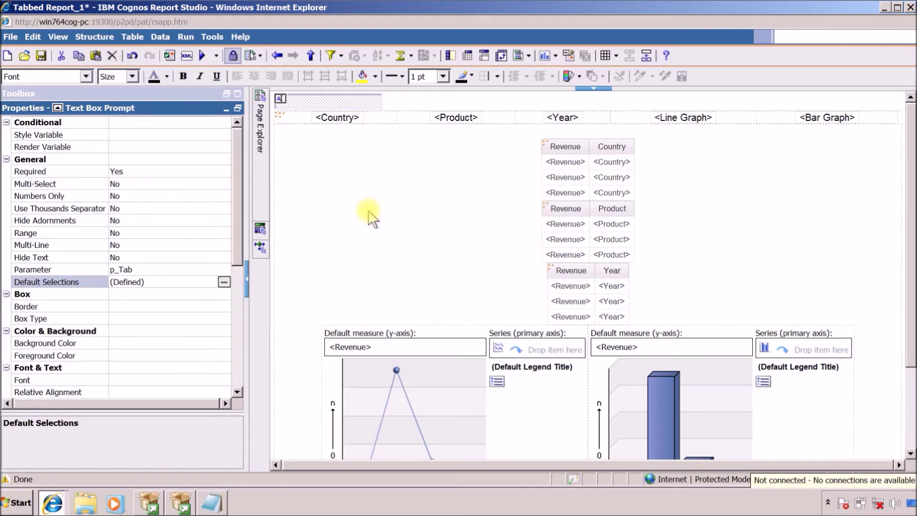
Step: Save the report and add a drill-through definition to the Country tab item with Tabbed Report_1 as its target
{"action": "left_click", "coordinate": [347, 117]}
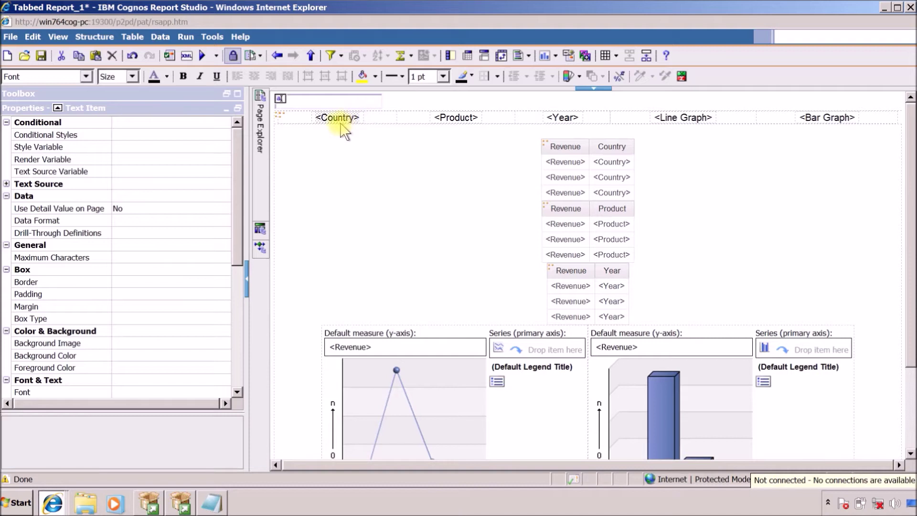
{"action": "left_click", "coordinate": [42, 56]}
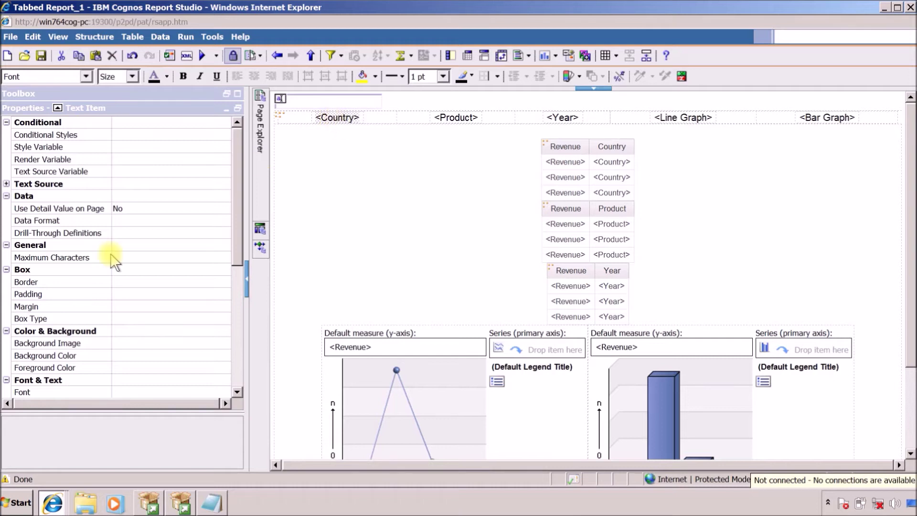
{"action": "left_click", "coordinate": [136, 232]}
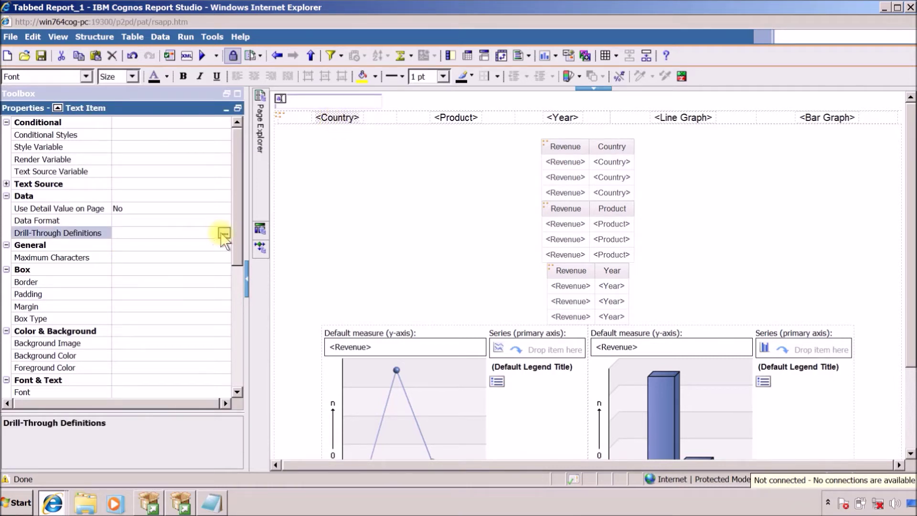
{"action": "left_click", "coordinate": [224, 233]}
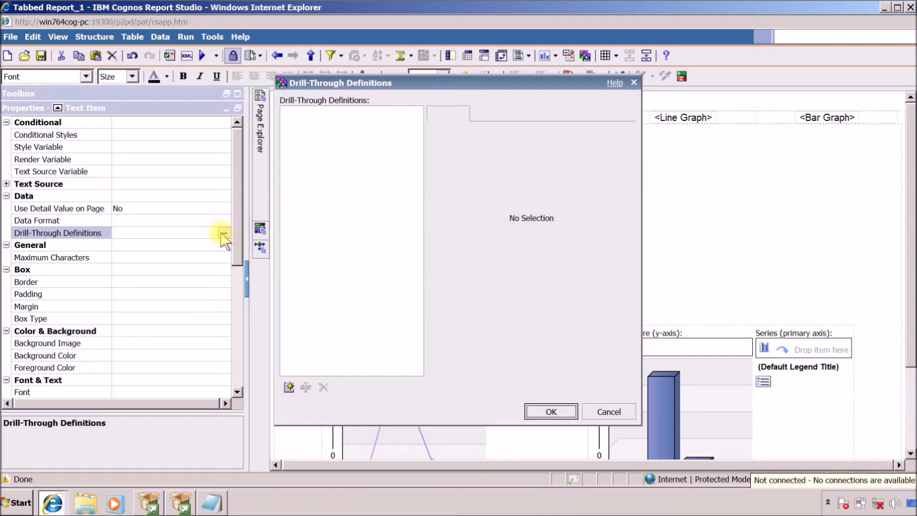
{"action": "left_click", "coordinate": [290, 388]}
{"action": "left_click", "coordinate": [620, 144]}
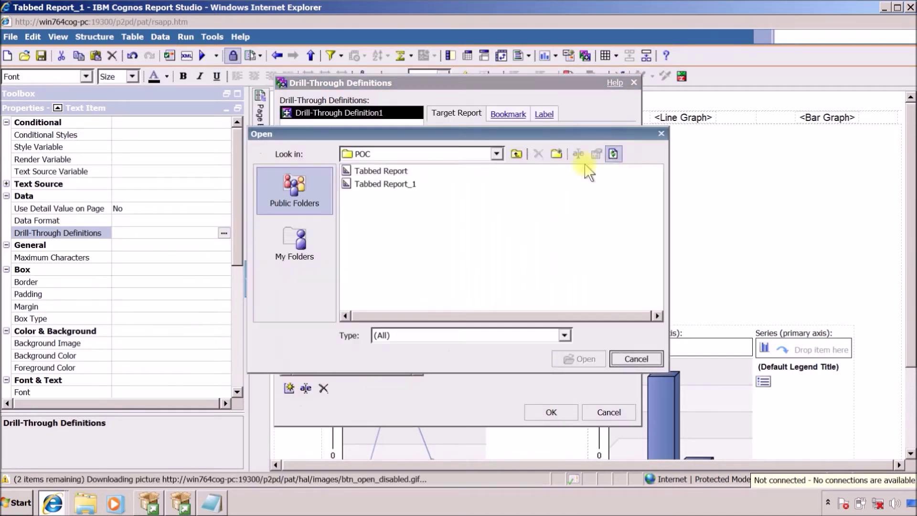
{"action": "left_click", "coordinate": [383, 184]}
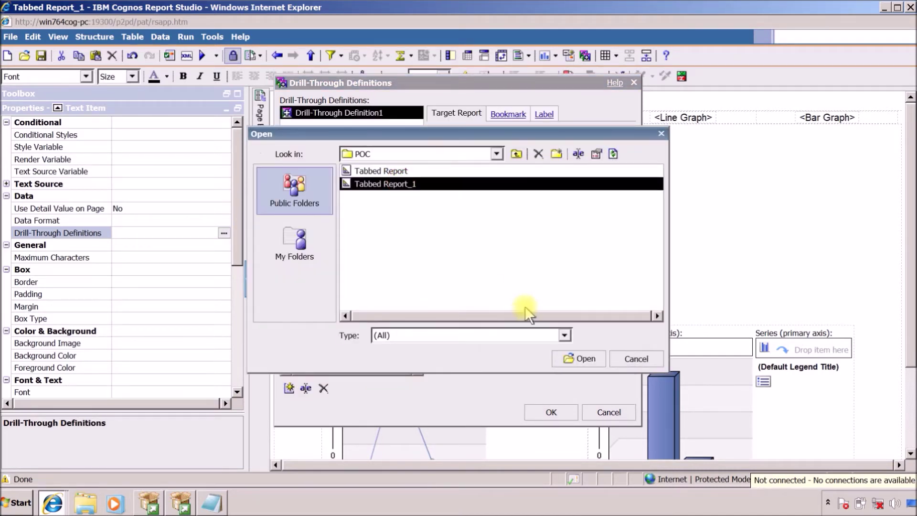
{"action": "left_click", "coordinate": [584, 363]}
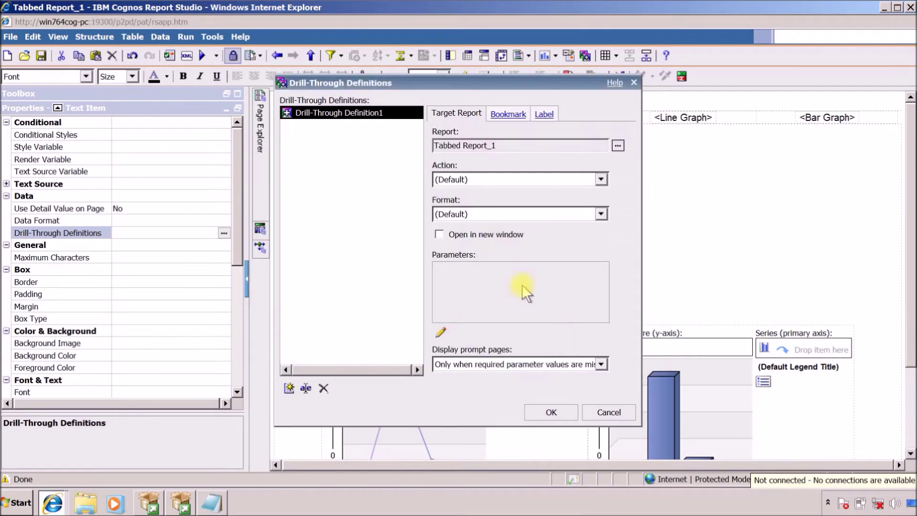
Step: Set the Country drill-through's p_Tab parameter to pass the data item value Country
{"action": "left_click", "coordinate": [438, 329]}
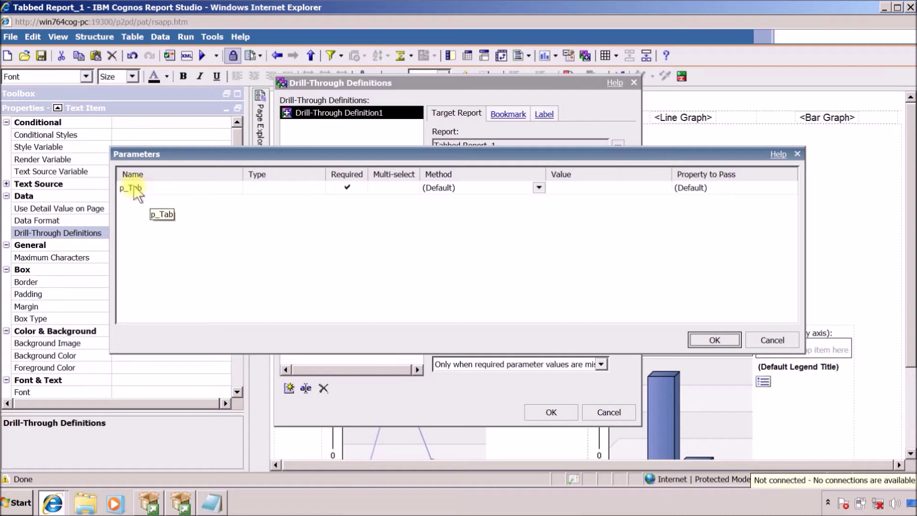
{"action": "left_click", "coordinate": [539, 187]}
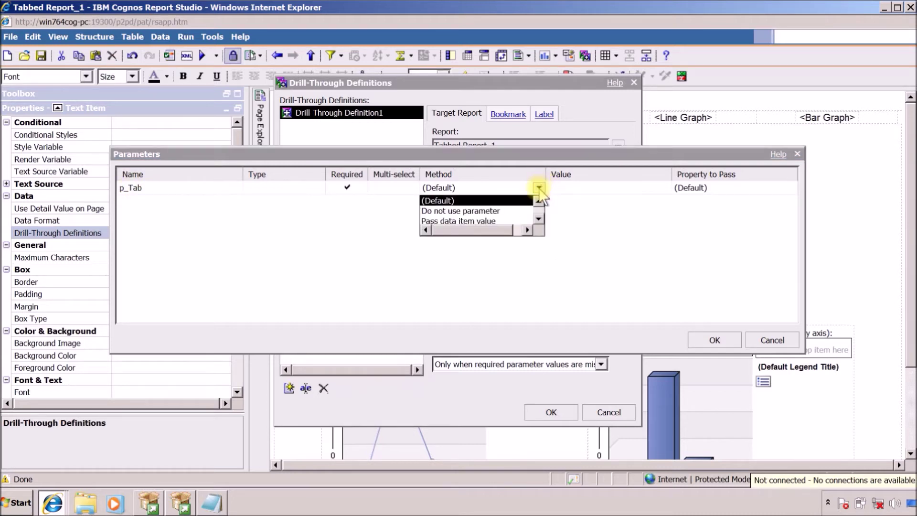
{"action": "left_click", "coordinate": [506, 220]}
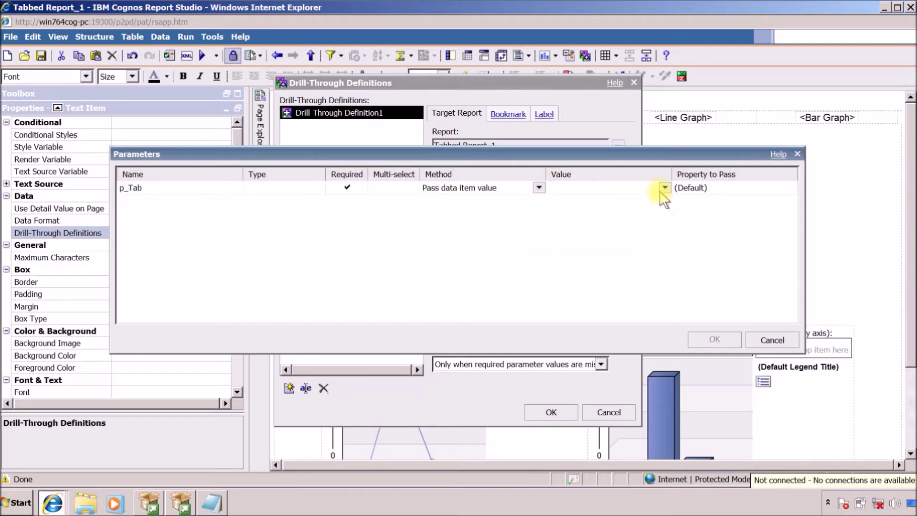
{"action": "left_click", "coordinate": [664, 188]}
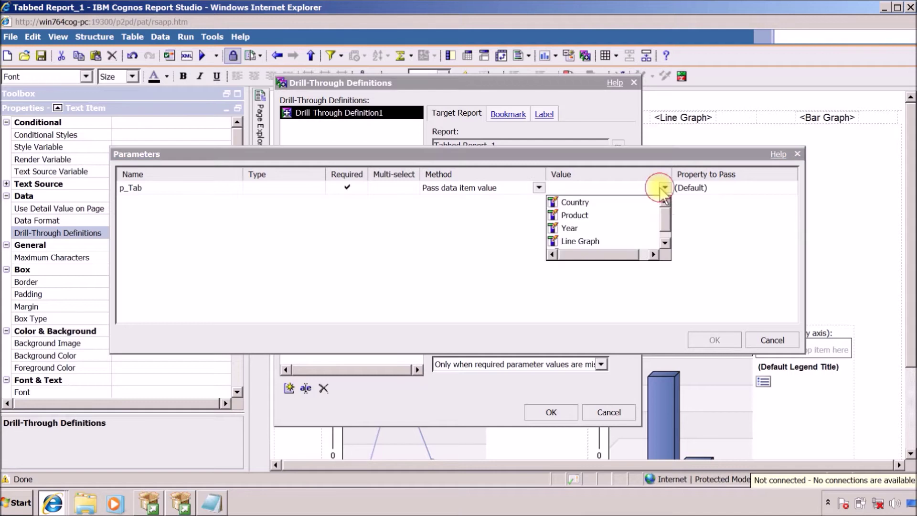
{"action": "left_click", "coordinate": [578, 202]}
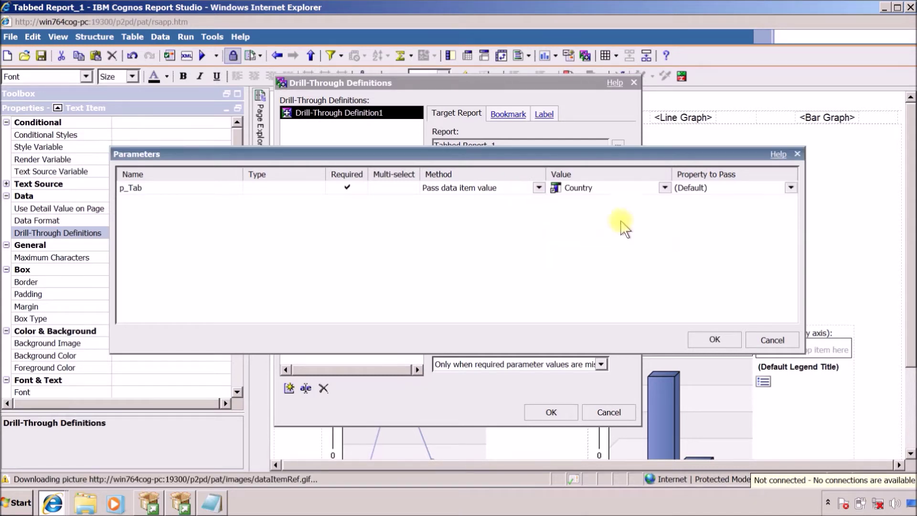
{"action": "left_click", "coordinate": [713, 340]}
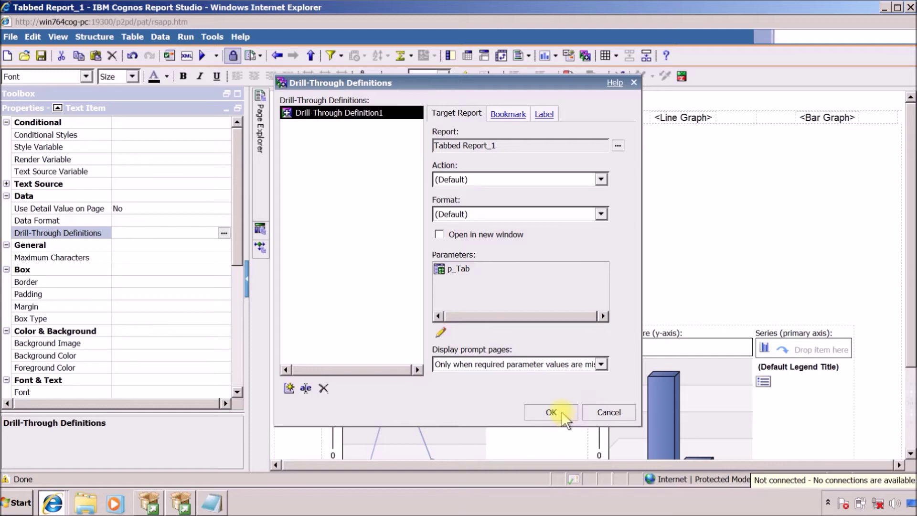
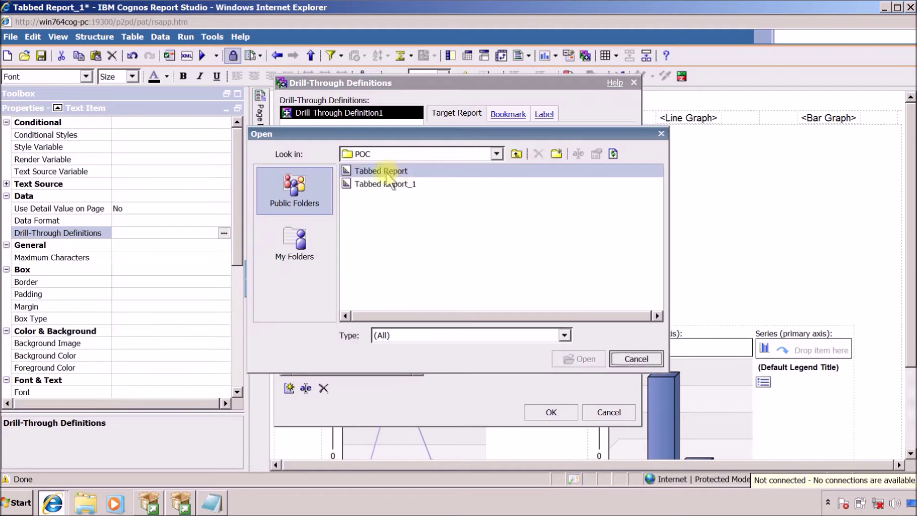
Step: Target the Product tab item's drill-through at Tabbed Report_1 and have p_Tab pass its data item value
{"action": "left_click", "coordinate": [380, 184]}
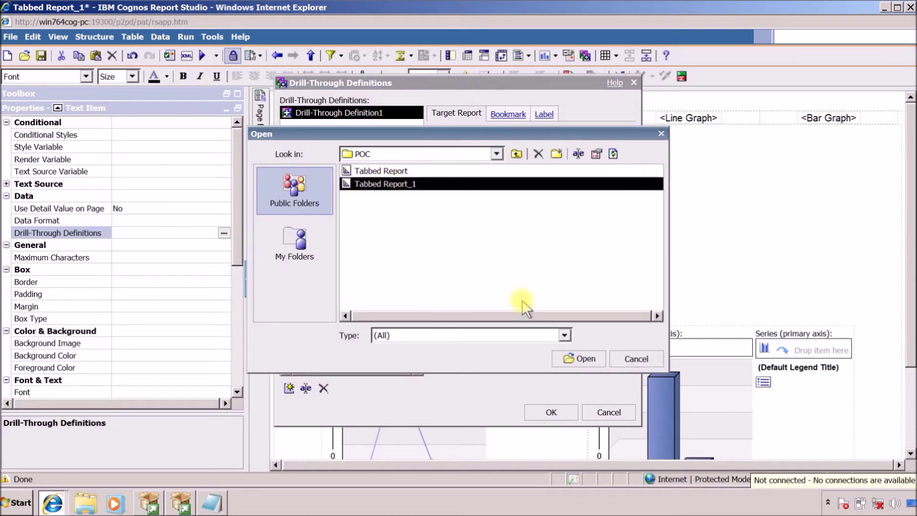
{"action": "left_click", "coordinate": [579, 359]}
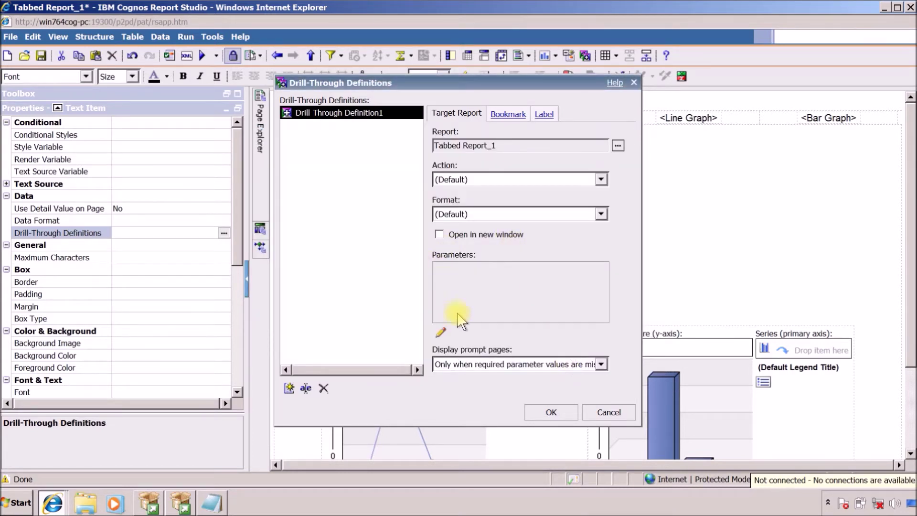
{"action": "left_click", "coordinate": [443, 333]}
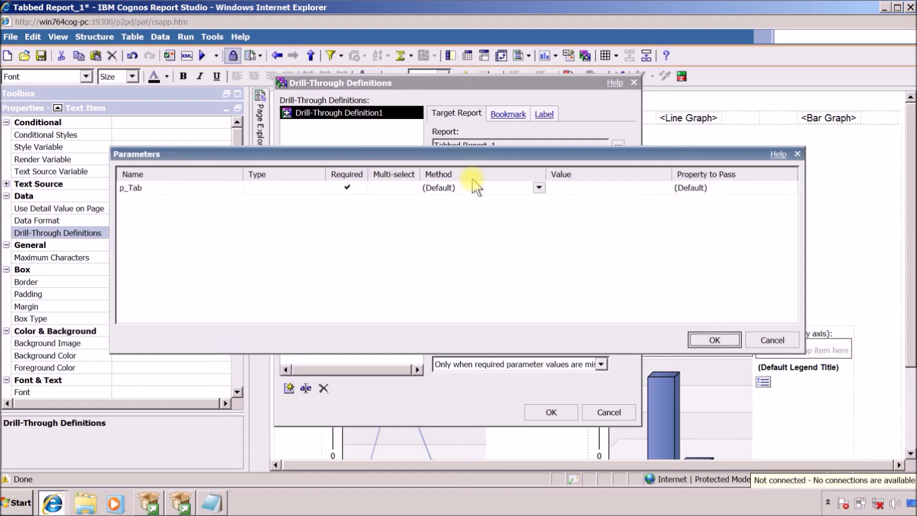
{"action": "left_click", "coordinate": [539, 188]}
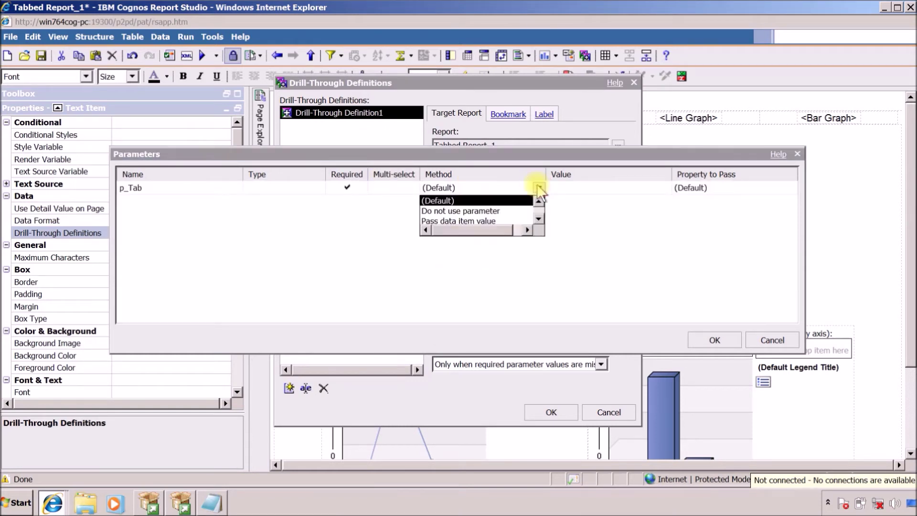
{"action": "left_click", "coordinate": [478, 223]}
{"action": "left_click", "coordinate": [663, 187]}
{"action": "left_click", "coordinate": [654, 296]}
{"action": "left_click", "coordinate": [714, 339]}
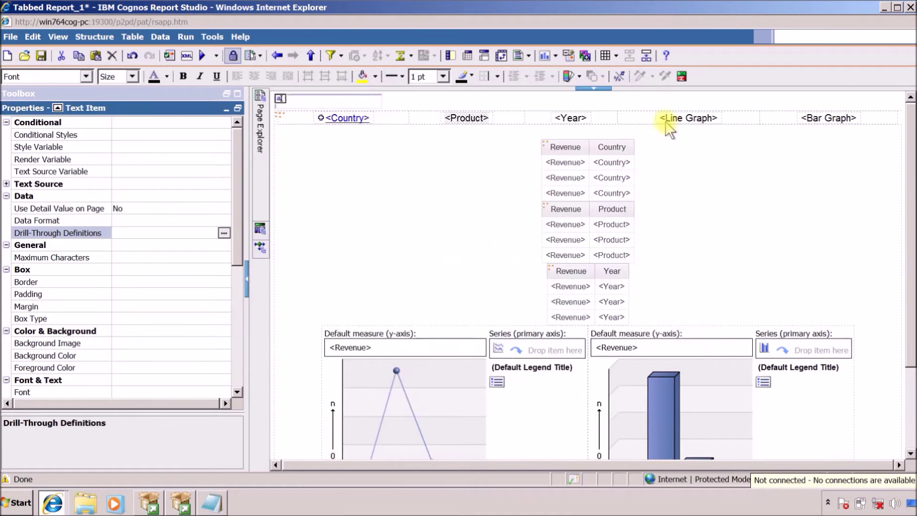
{"action": "left_click", "coordinate": [551, 411]}
Step: Add a drill-through definition to the Year tab item with Tabbed Report_1 as its target
{"action": "left_click", "coordinate": [579, 118]}
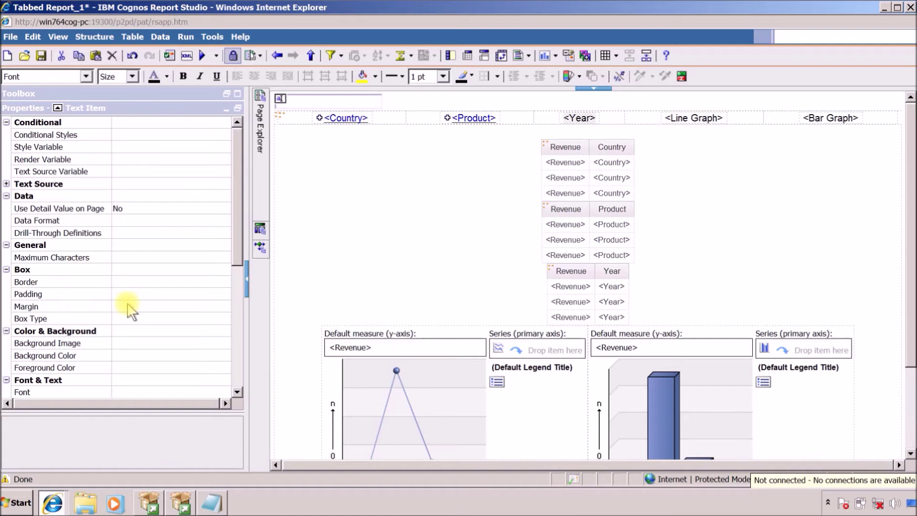
{"action": "left_click", "coordinate": [140, 233]}
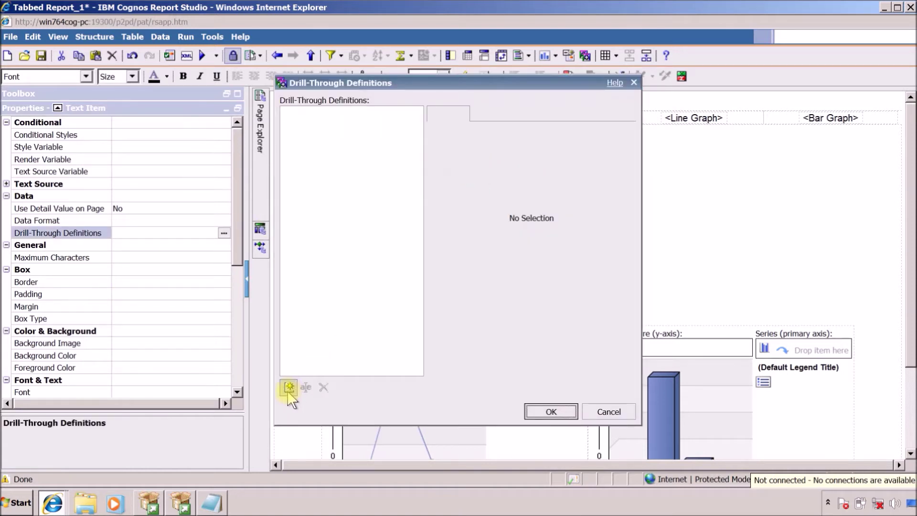
{"action": "left_click", "coordinate": [289, 387]}
{"action": "left_click", "coordinate": [617, 145]}
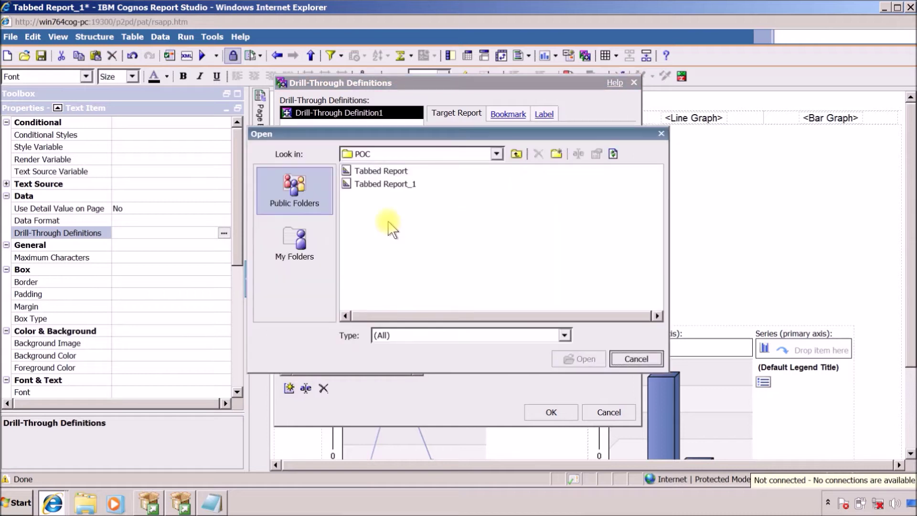
{"action": "left_click", "coordinate": [367, 185]}
{"action": "left_click", "coordinate": [580, 359]}
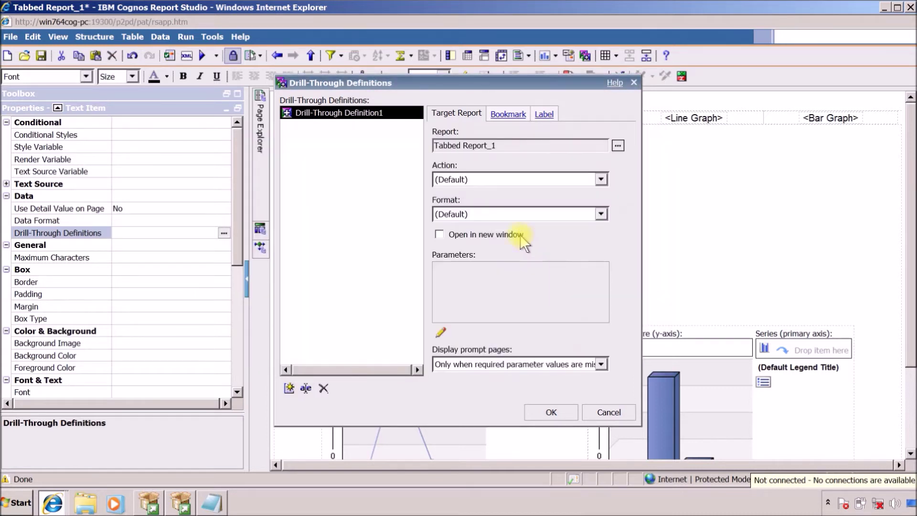
Step: Set the Year drill-through's p_Tab parameter to pass the data item value Year
{"action": "left_click", "coordinate": [439, 329]}
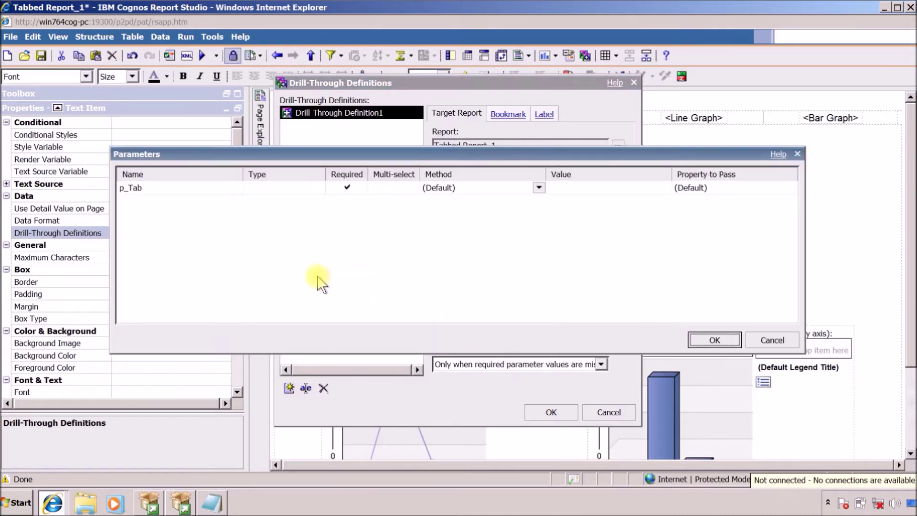
{"action": "left_click", "coordinate": [535, 188]}
{"action": "left_click", "coordinate": [536, 187]}
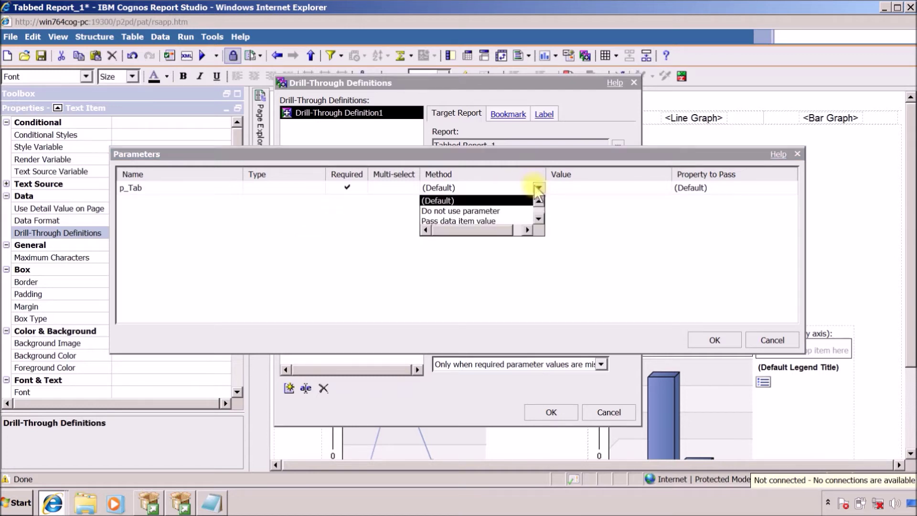
{"action": "left_click", "coordinate": [518, 221]}
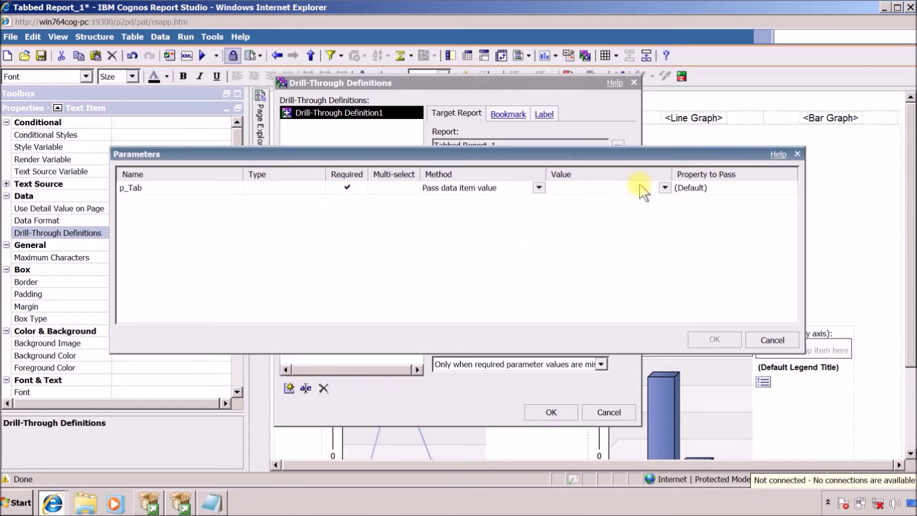
{"action": "left_click", "coordinate": [665, 188]}
{"action": "left_click", "coordinate": [571, 229]}
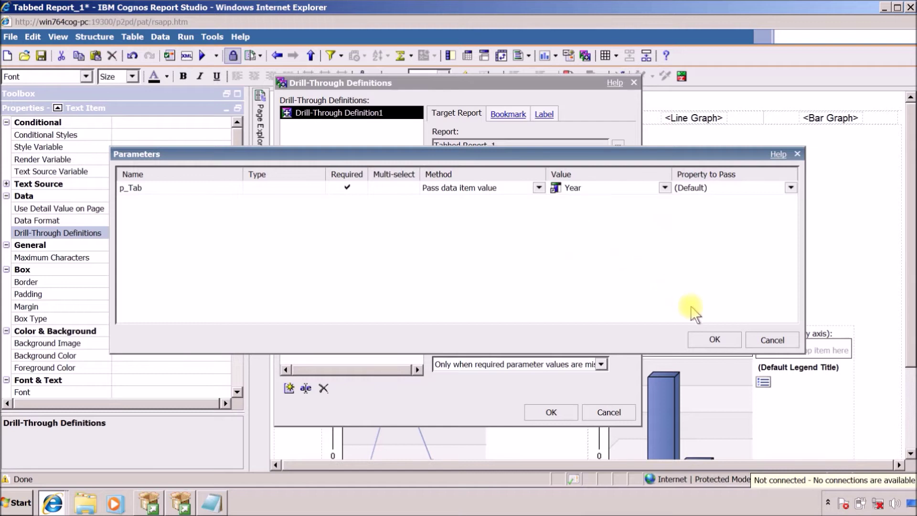
{"action": "left_click", "coordinate": [716, 338]}
{"action": "left_click", "coordinate": [551, 412]}
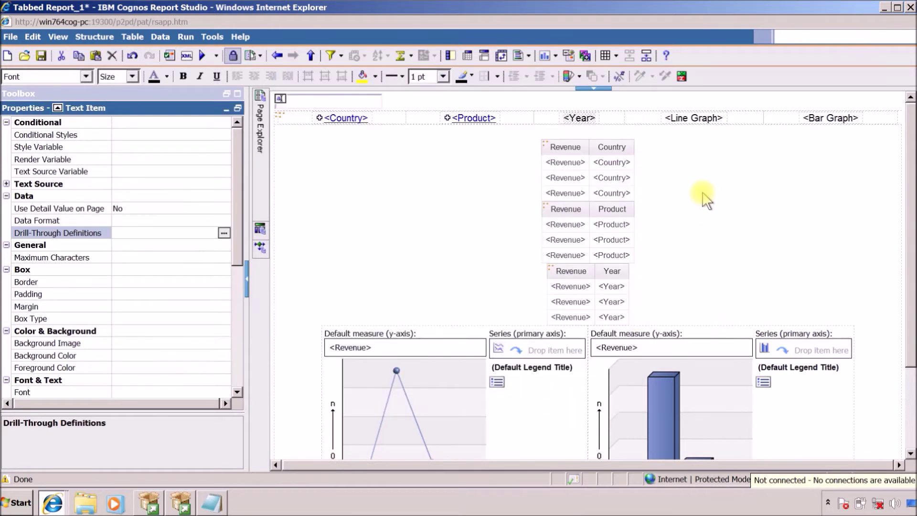
Step: Add a drill-through definition to the Line Graph tab item with Tabbed Report_1 as its target
{"action": "left_click", "coordinate": [665, 117]}
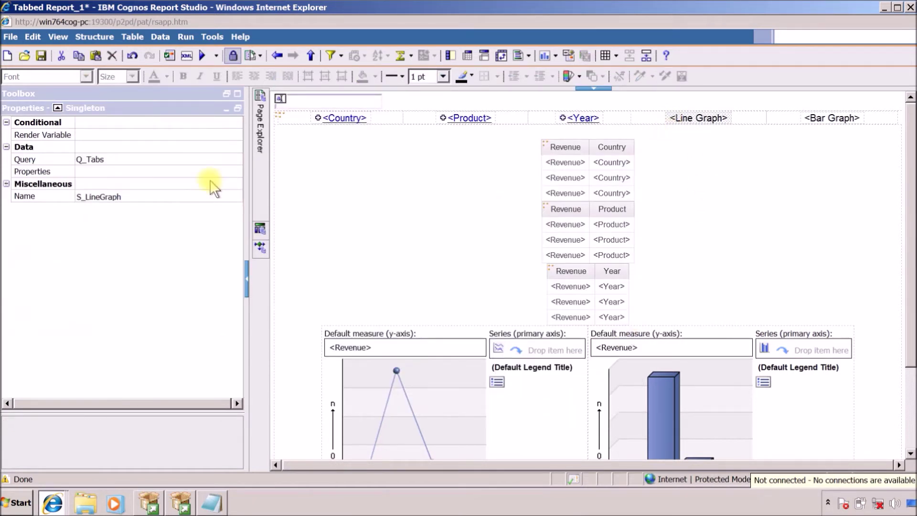
{"action": "left_click", "coordinate": [620, 160]}
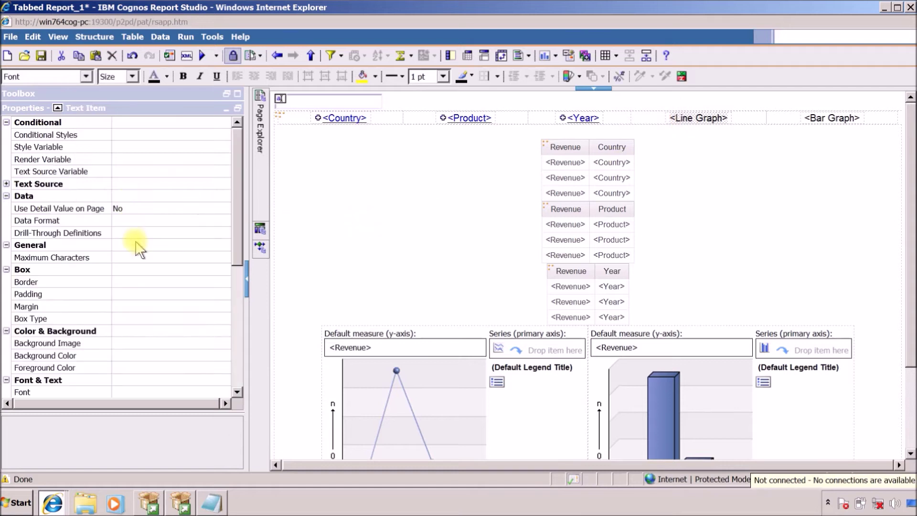
{"action": "left_click", "coordinate": [667, 118]}
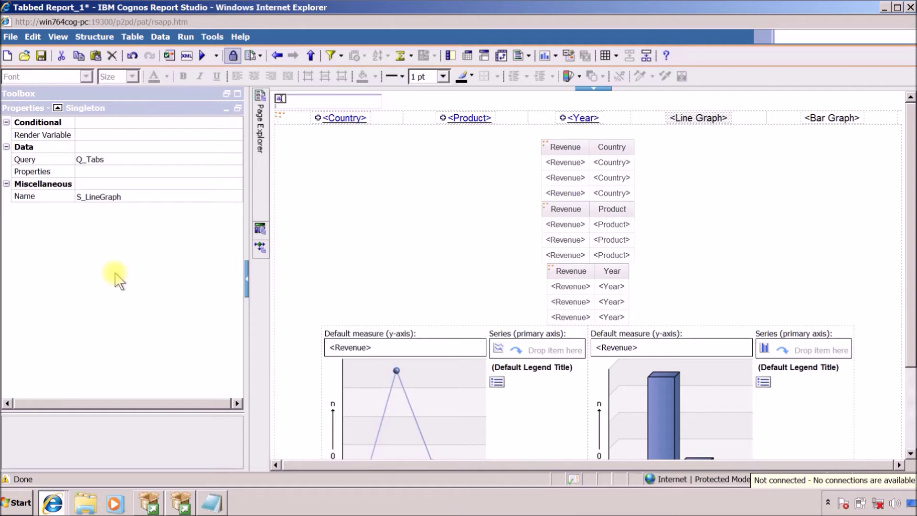
{"action": "left_click", "coordinate": [699, 118]}
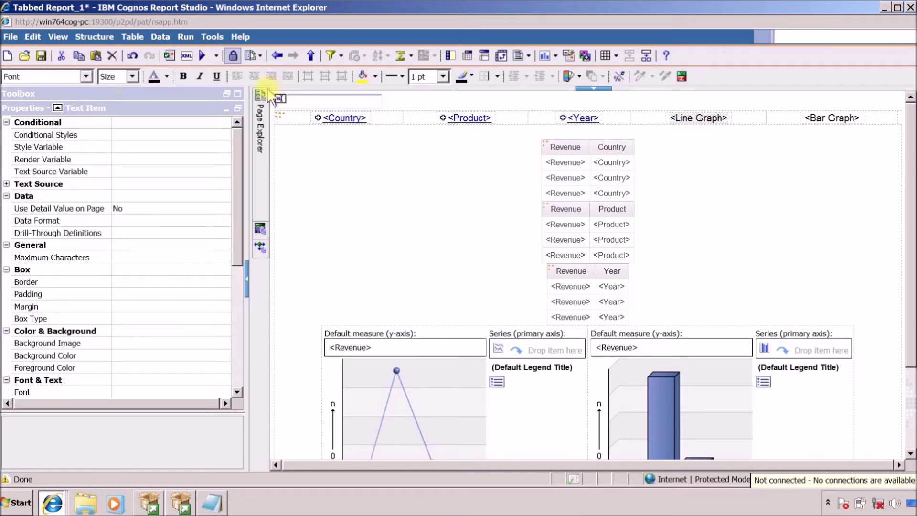
{"action": "scroll", "coordinate": [118, 212], "scroll_direction": "down", "scroll_amount": 3}
{"action": "scroll", "coordinate": [118, 210], "scroll_direction": "up", "scroll_amount": 3}
{"action": "left_click", "coordinate": [141, 232]}
{"action": "left_click", "coordinate": [224, 232]}
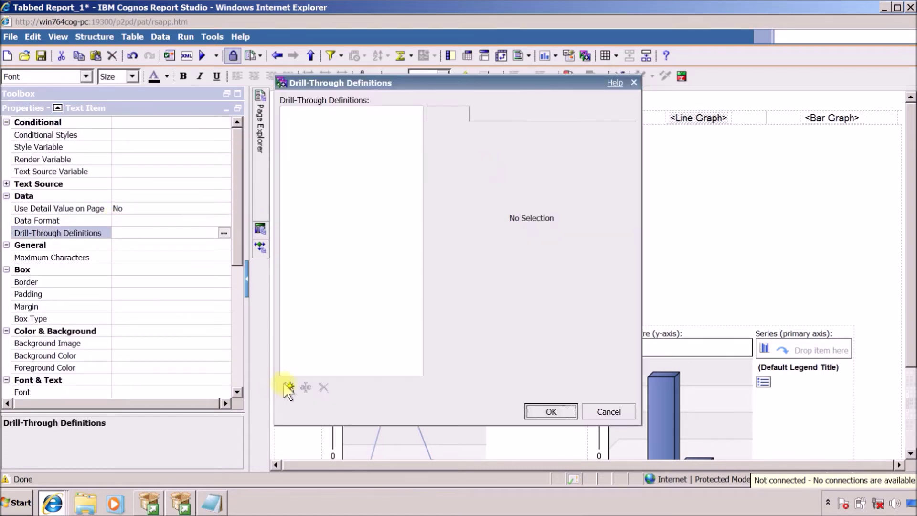
{"action": "left_click", "coordinate": [288, 387]}
{"action": "left_click", "coordinate": [617, 145]}
{"action": "left_click", "coordinate": [380, 183]}
{"action": "left_click", "coordinate": [570, 357]}
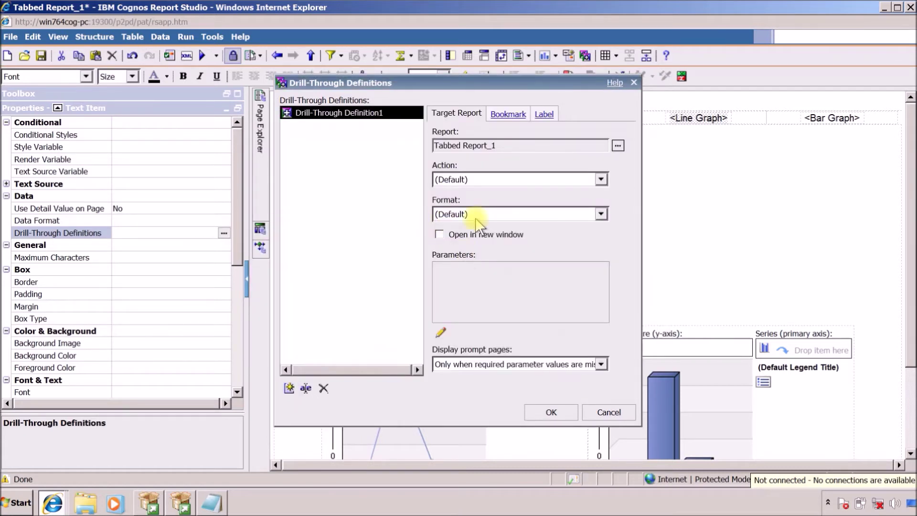
Step: Set the Line Graph drill-through's p_Tab parameter to pass the data item value Line Graph
{"action": "left_click", "coordinate": [439, 332]}
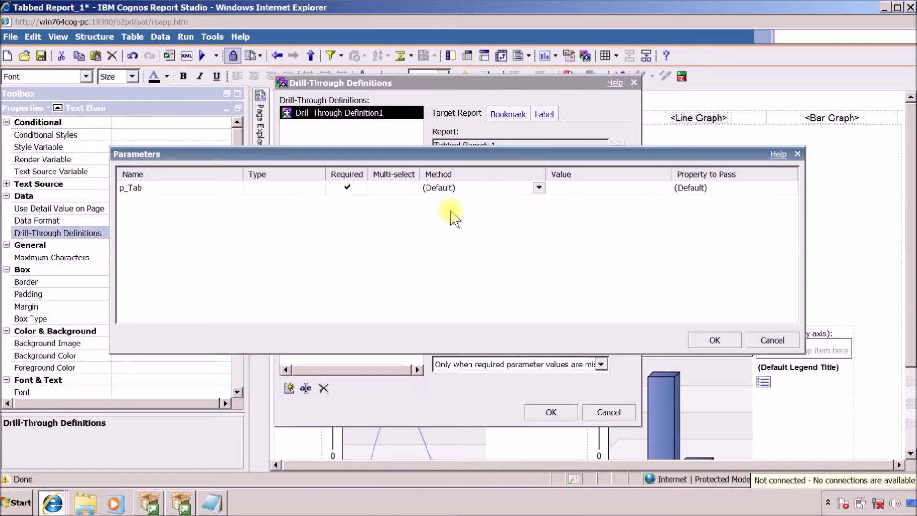
{"action": "left_click", "coordinate": [539, 187]}
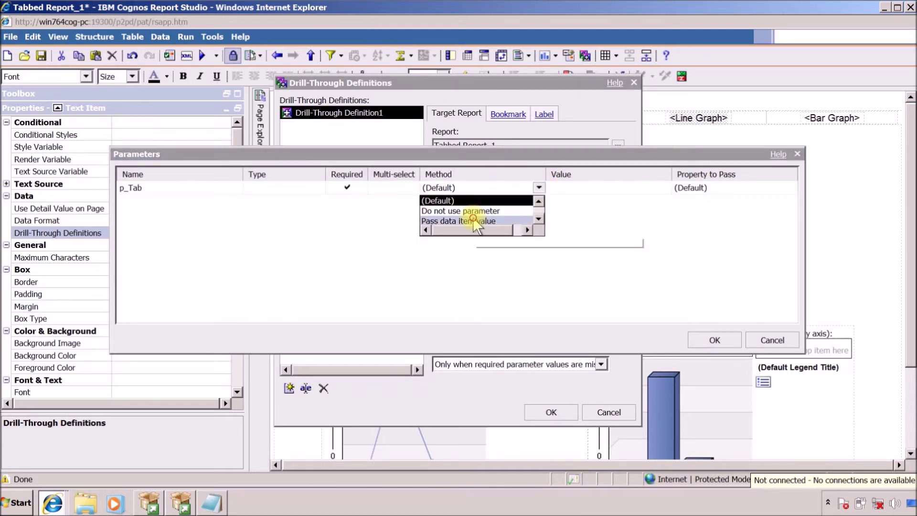
{"action": "left_click", "coordinate": [535, 221]}
{"action": "left_click", "coordinate": [664, 187]}
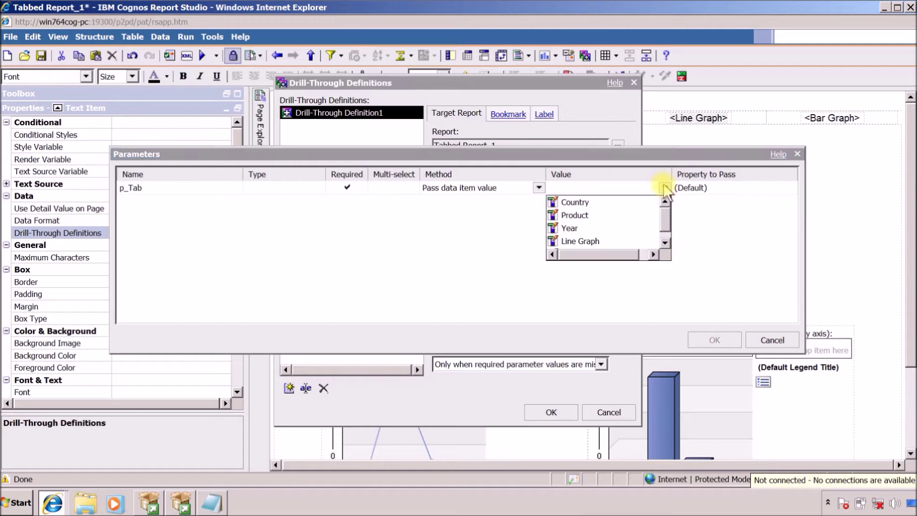
{"action": "left_click", "coordinate": [579, 238]}
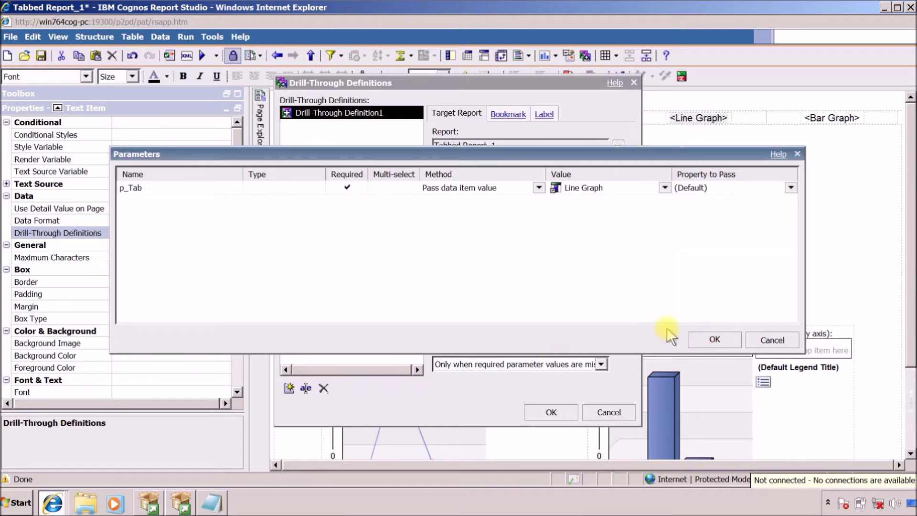
{"action": "left_click", "coordinate": [702, 340]}
{"action": "left_click", "coordinate": [561, 412]}
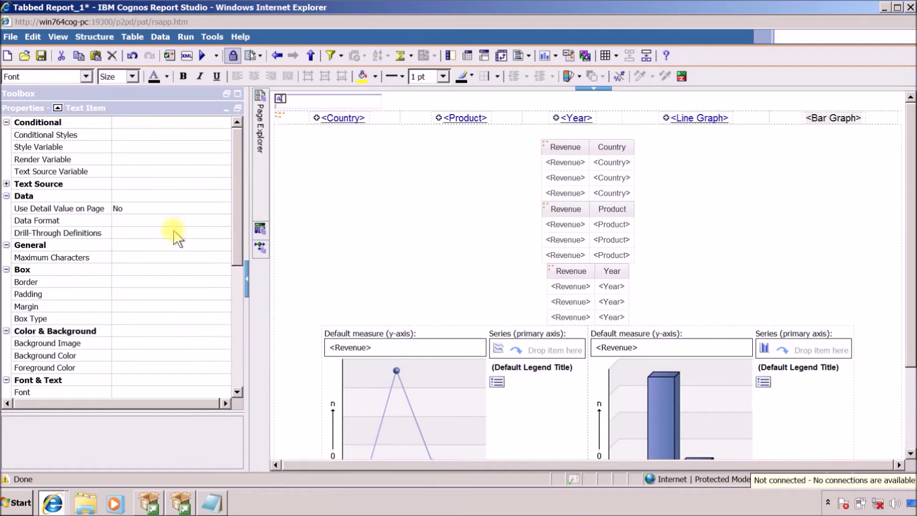
Step: Add a drill-through definition to the Bar Graph tab item with Tabbed Report_1 as its target
{"action": "left_click", "coordinate": [224, 233]}
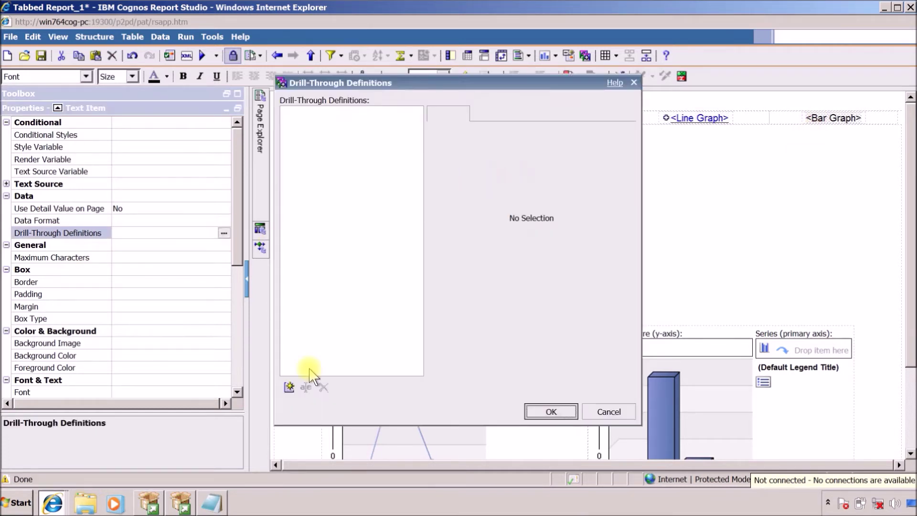
{"action": "left_click", "coordinate": [288, 390]}
{"action": "left_click", "coordinate": [618, 145]}
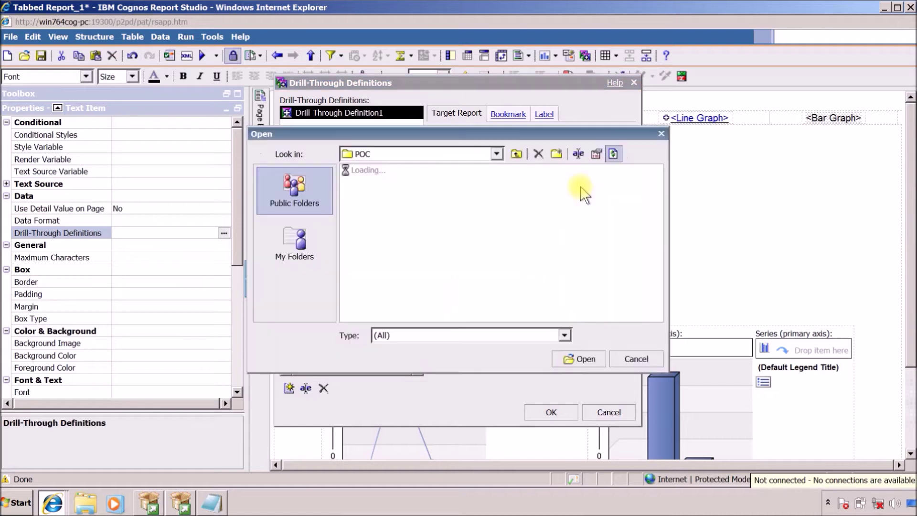
{"action": "left_click", "coordinate": [407, 185]}
{"action": "left_click", "coordinate": [565, 359]}
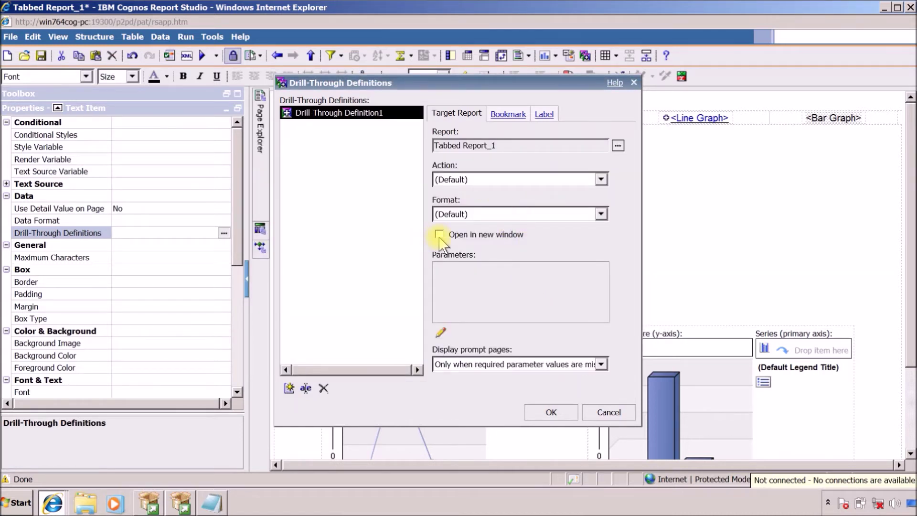
Step: Set the Bar Graph drill-through's p_Tab parameter to pass the data item value Bar Graph
{"action": "left_click", "coordinate": [439, 330]}
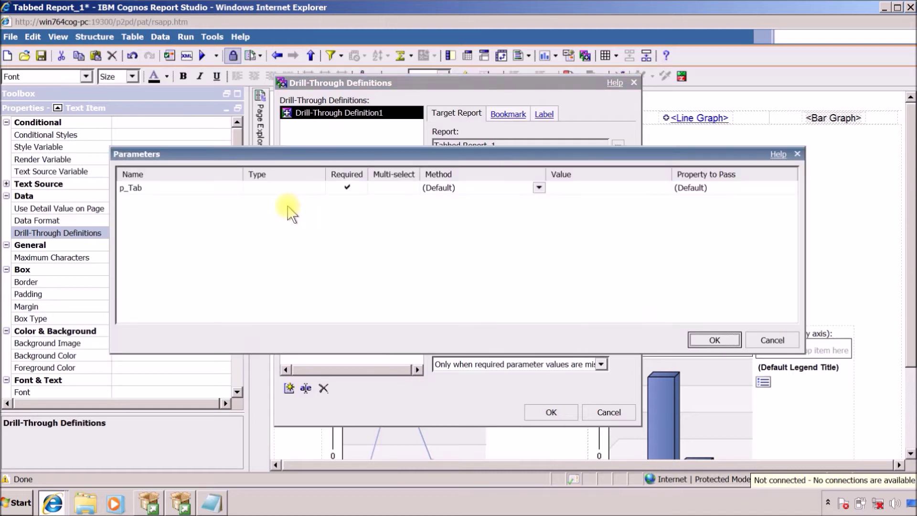
{"action": "left_click", "coordinate": [539, 188]}
{"action": "left_click", "coordinate": [465, 220]}
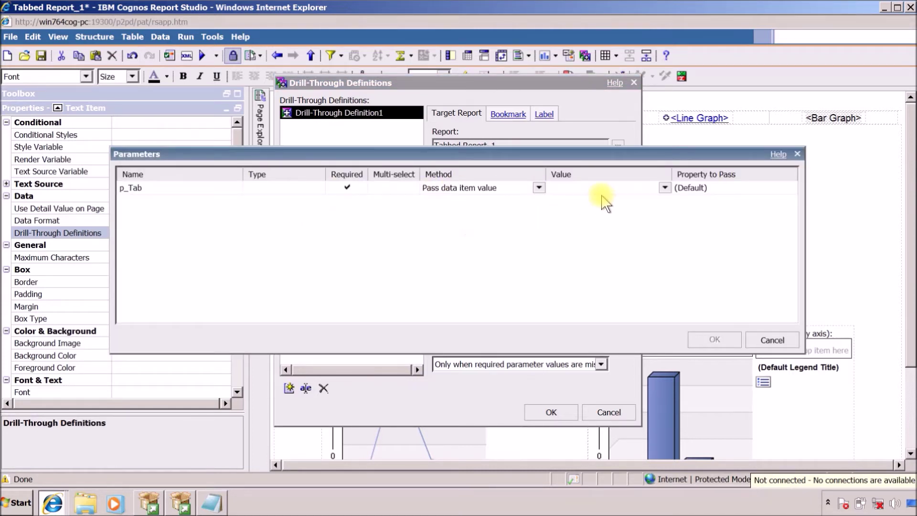
{"action": "left_click", "coordinate": [664, 187]}
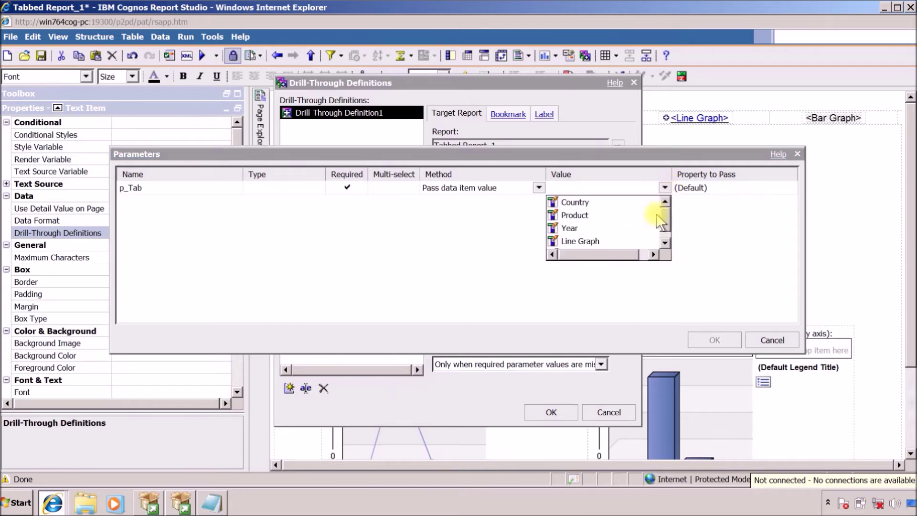
{"action": "left_click", "coordinate": [664, 242]}
{"action": "left_click", "coordinate": [606, 242]}
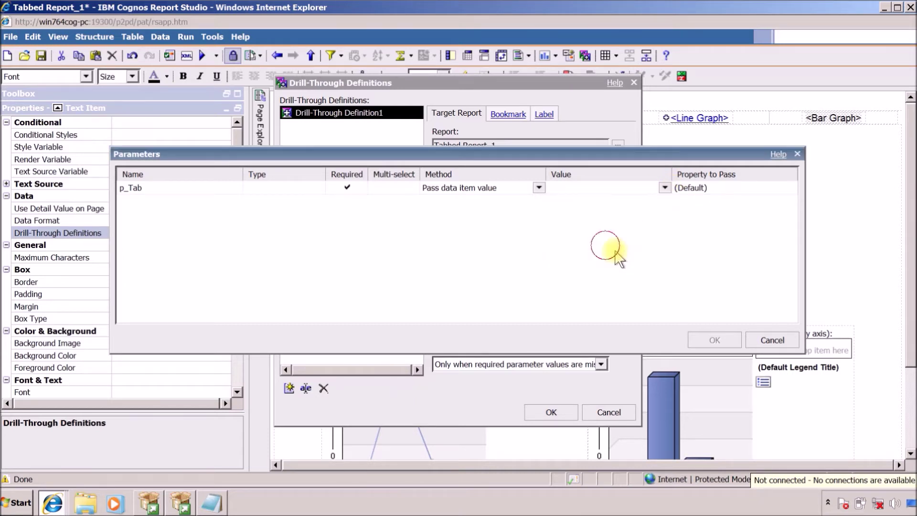
{"action": "left_click", "coordinate": [711, 339]}
{"action": "left_click", "coordinate": [548, 411]}
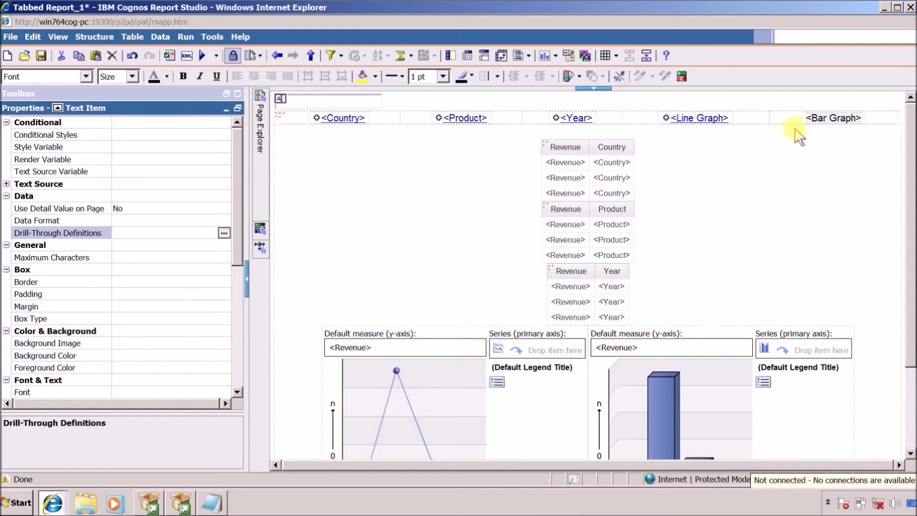
Step: Format all five tab items together as bold black text without the hyperlink underline
{"action": "left_click", "coordinate": [315, 119]}
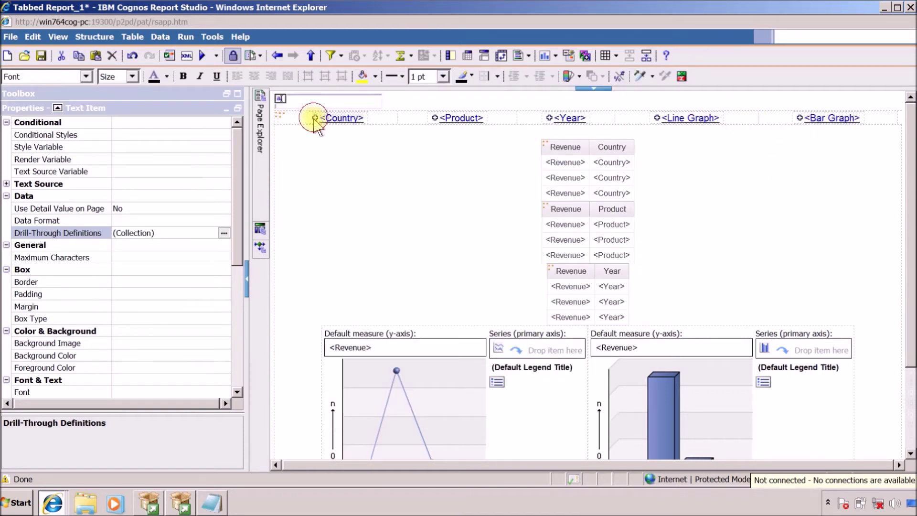
{"action": "left_click", "coordinate": [444, 122]}
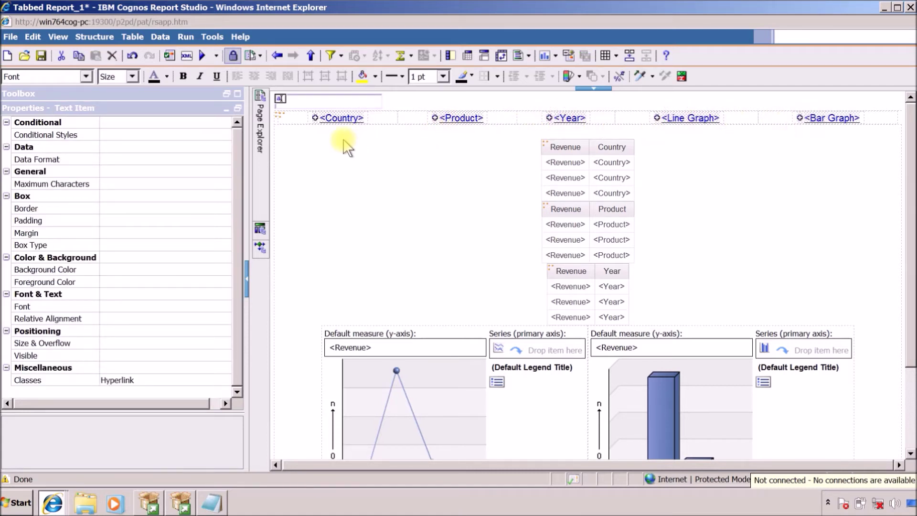
{"action": "left_click", "coordinate": [183, 76]}
{"action": "left_click", "coordinate": [200, 76]}
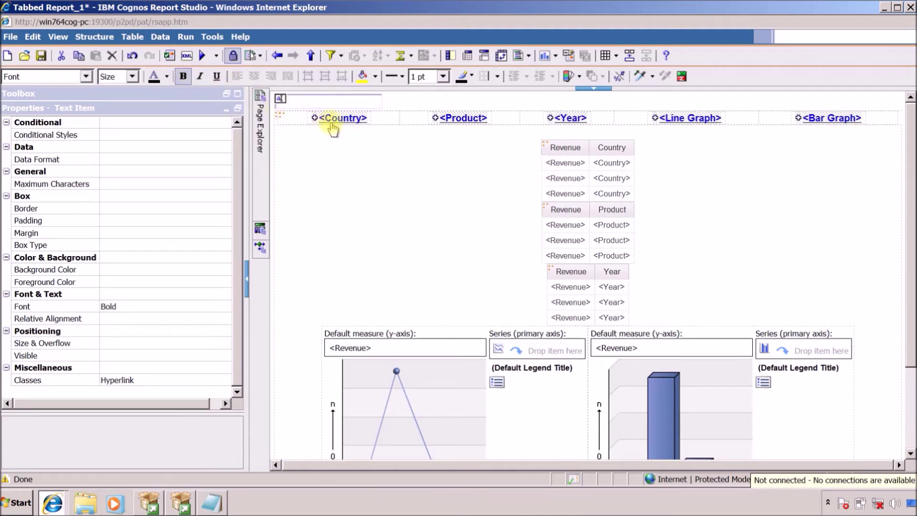
{"action": "left_click", "coordinate": [154, 77]}
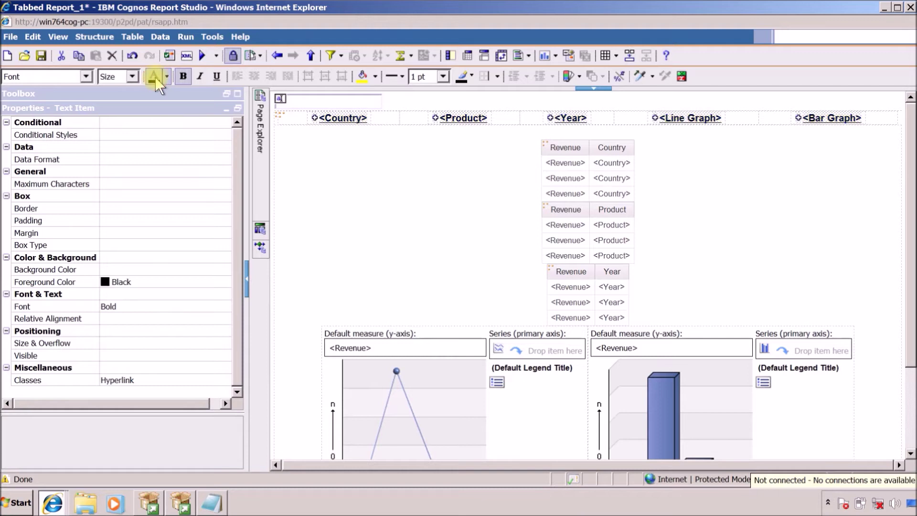
{"action": "left_click", "coordinate": [216, 76]}
Step: Rename the condition variable String1 as S_Tab_Control
{"action": "left_click", "coordinate": [260, 247]}
{"action": "mouse_move", "coordinate": [328, 146]}
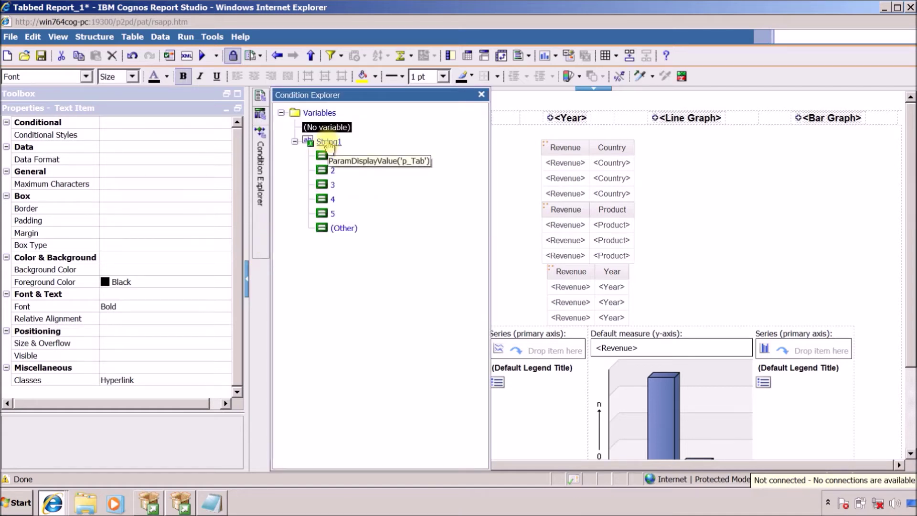
{"action": "double_click", "coordinate": [329, 142]}
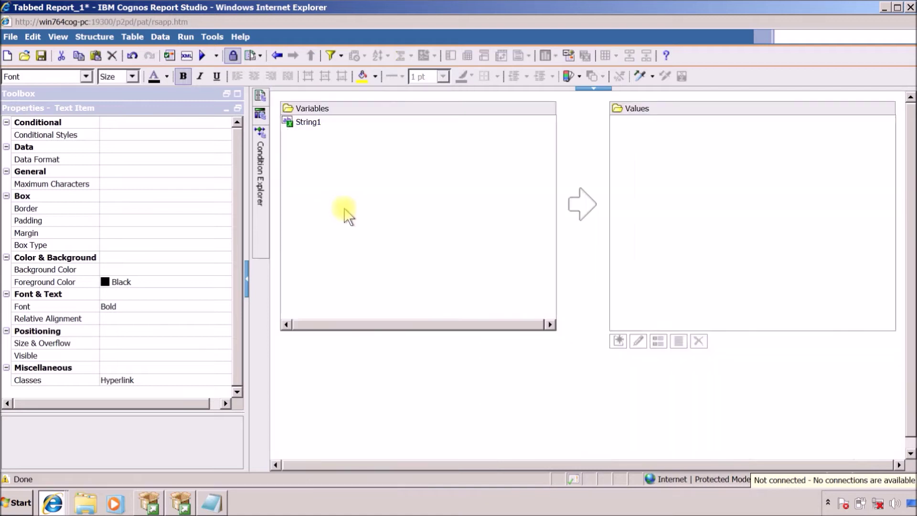
{"action": "left_click", "coordinate": [315, 122]}
{"action": "left_click", "coordinate": [145, 173]}
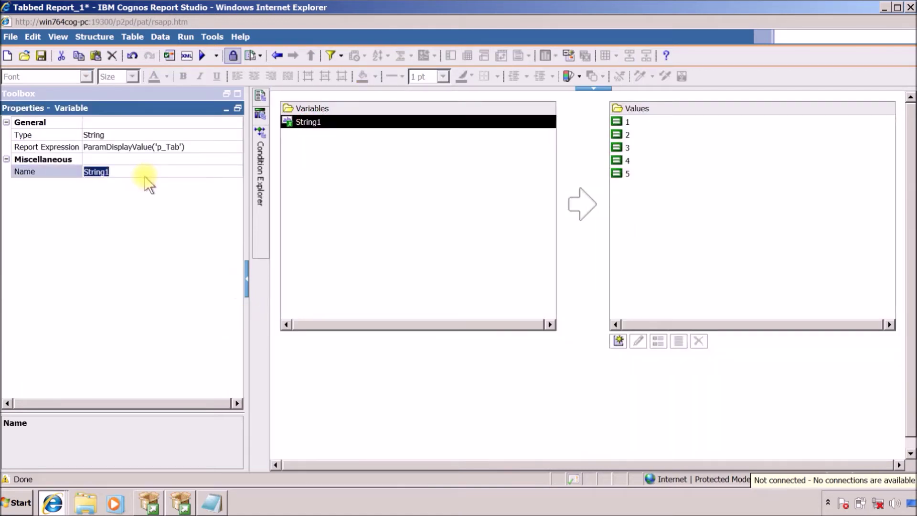
{"action": "type", "text": "S_Tab_Control"}
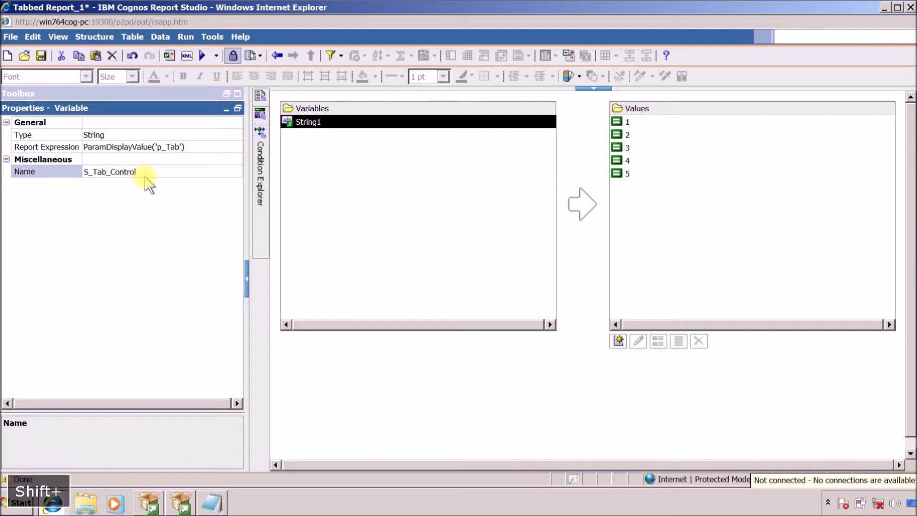
{"action": "left_click", "coordinate": [338, 313]}
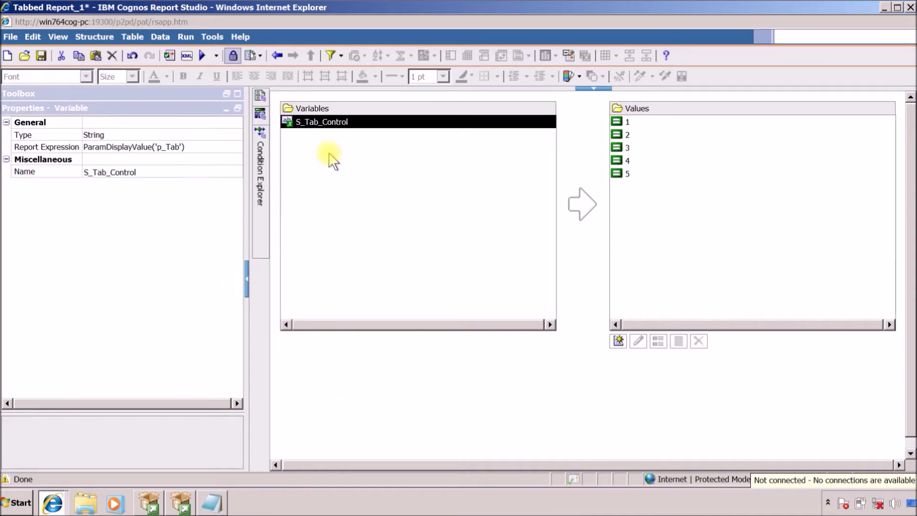
Step: Add another string variable with the report expression ParamDisplayValue('p_Tab')
{"action": "left_click", "coordinate": [223, 113]}
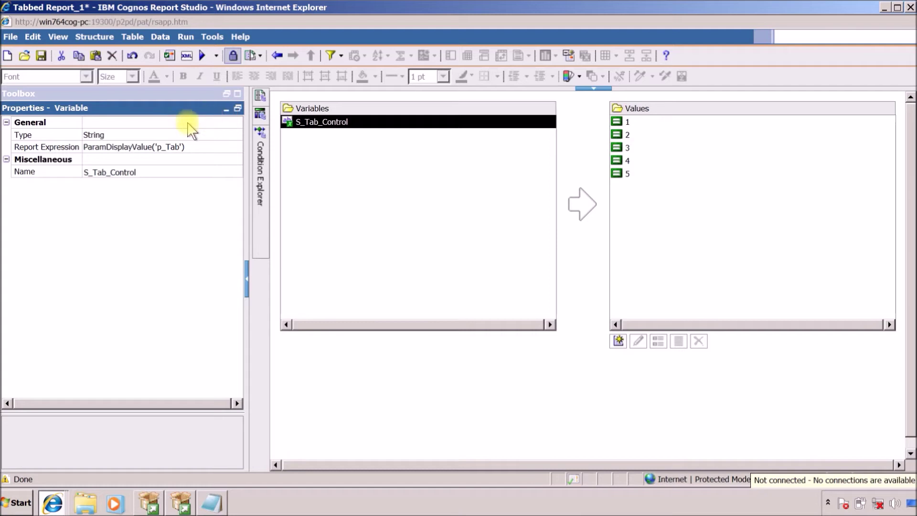
{"action": "left_click", "coordinate": [225, 109]}
{"action": "left_click", "coordinate": [48, 131]}
{"action": "left_click_drag", "start_coordinate": [332, 192], "coordinate": [403, 143]}
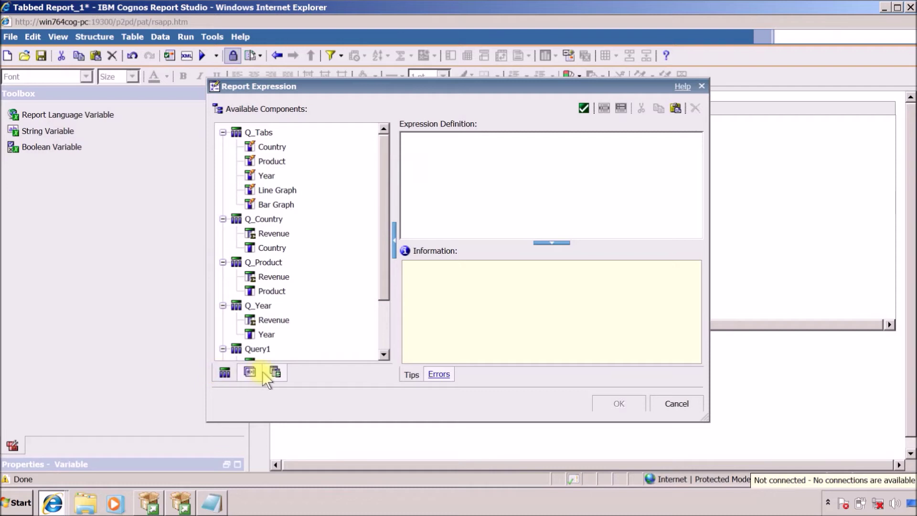
{"action": "left_click", "coordinate": [275, 372]}
{"action": "left_click_drag", "start_coordinate": [256, 132], "coordinate": [514, 184]}
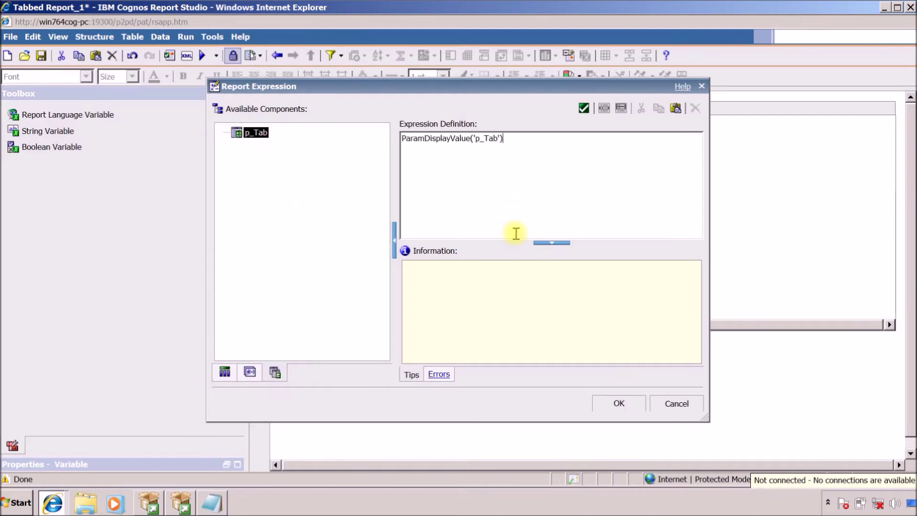
{"action": "left_click", "coordinate": [618, 403]}
Step: Add the values 1, 2, 3 and 4 to the String1 variable
{"action": "left_click", "coordinate": [619, 341]}
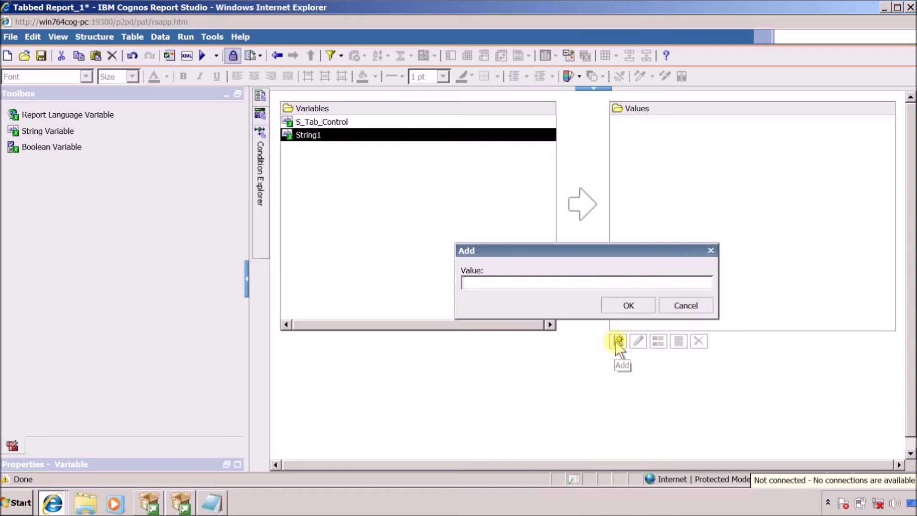
{"action": "type", "text": "1"}
{"action": "left_click", "coordinate": [616, 305]}
{"action": "left_click", "coordinate": [617, 341]}
{"action": "type", "text": "2"}
{"action": "left_click", "coordinate": [623, 305]}
{"action": "left_click", "coordinate": [618, 340]}
{"action": "type", "text": "3"}
{"action": "left_click", "coordinate": [621, 305]}
{"action": "left_click", "coordinate": [619, 341]}
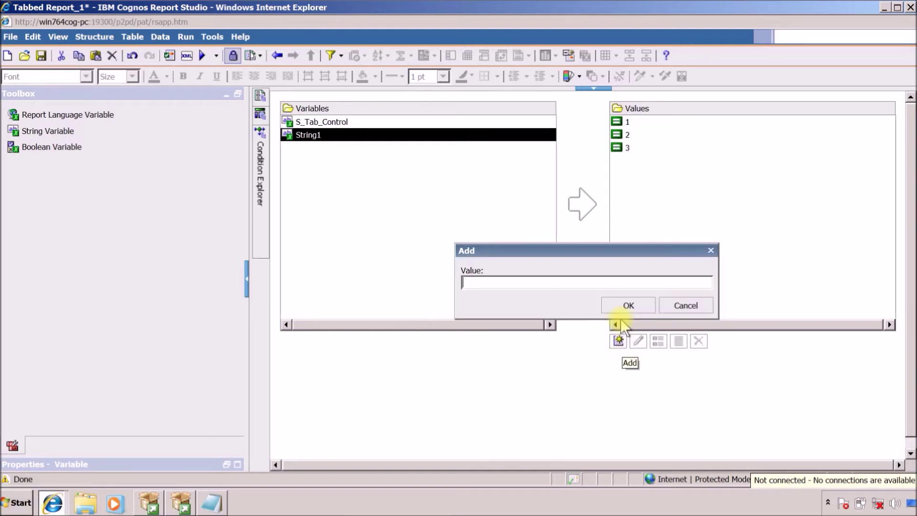
{"action": "type", "text": "4"}
{"action": "left_click", "coordinate": [624, 304]}
Step: Add a fifth value to the String1 variable and correct it to 5
{"action": "left_click", "coordinate": [619, 341]}
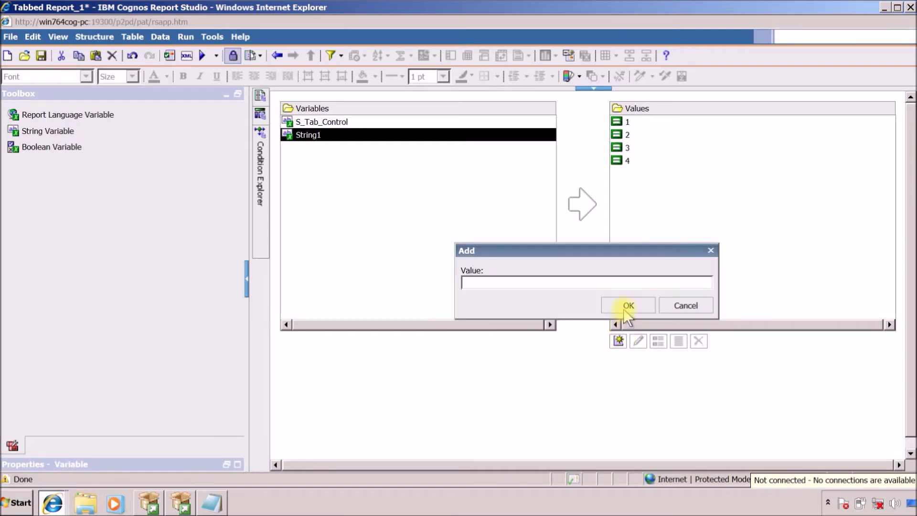
{"action": "type", "text": "55"}
{"action": "left_click", "coordinate": [623, 305]}
{"action": "double_click", "coordinate": [621, 174]}
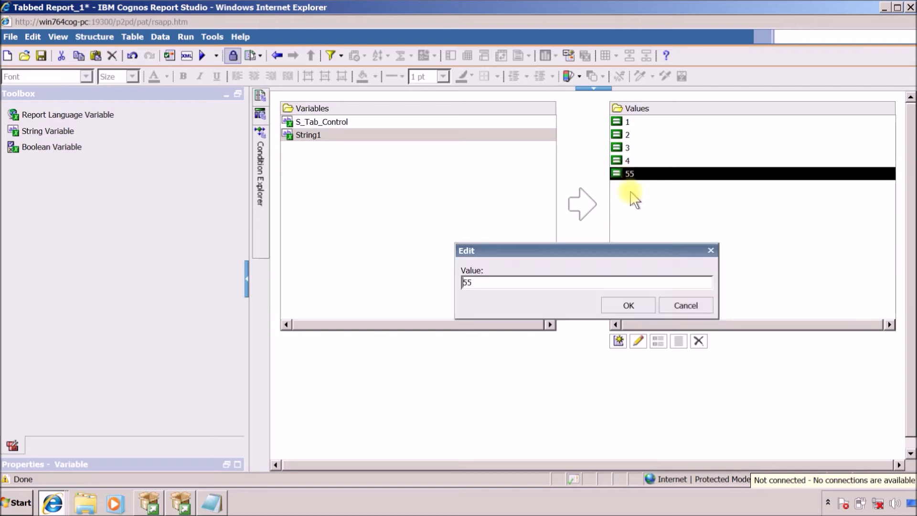
{"action": "left_click_drag", "start_coordinate": [549, 285], "coordinate": [420, 291]}
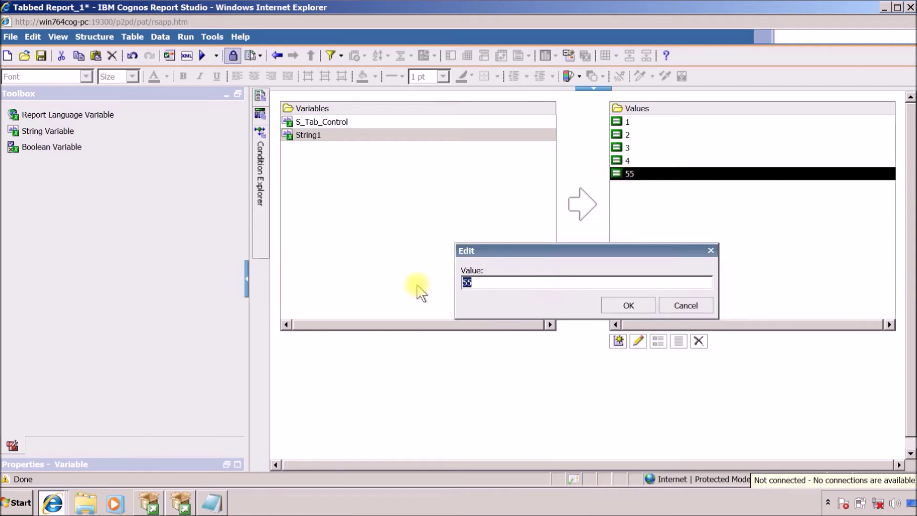
{"action": "type", "text": "5"}
{"action": "left_click", "coordinate": [616, 303]}
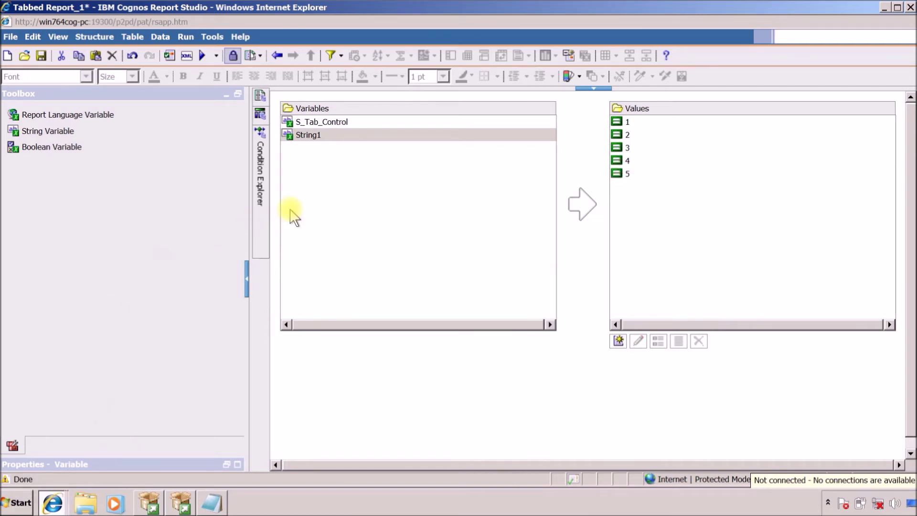
Step: Delete the duplicate String1 variable, keeping S_Tab_Control
{"action": "left_click", "coordinate": [314, 124]}
{"action": "left_click", "coordinate": [298, 123]}
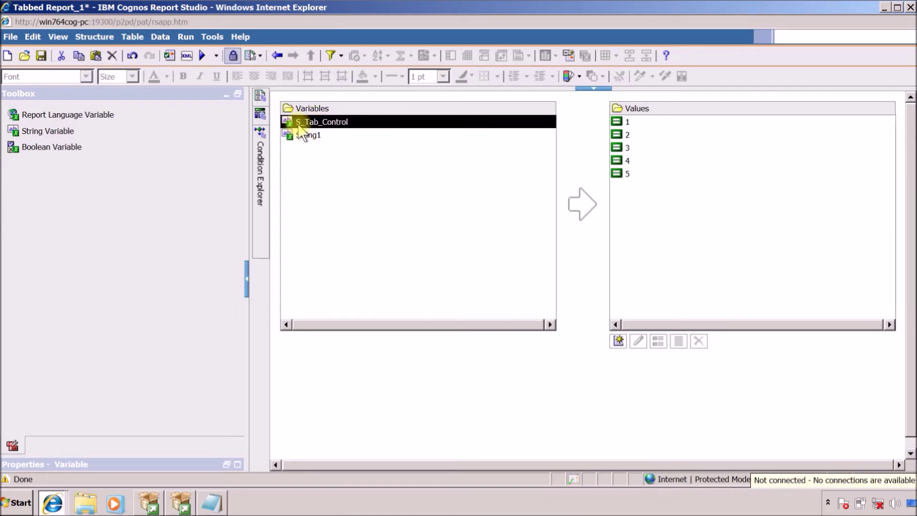
{"action": "left_click", "coordinate": [307, 135]}
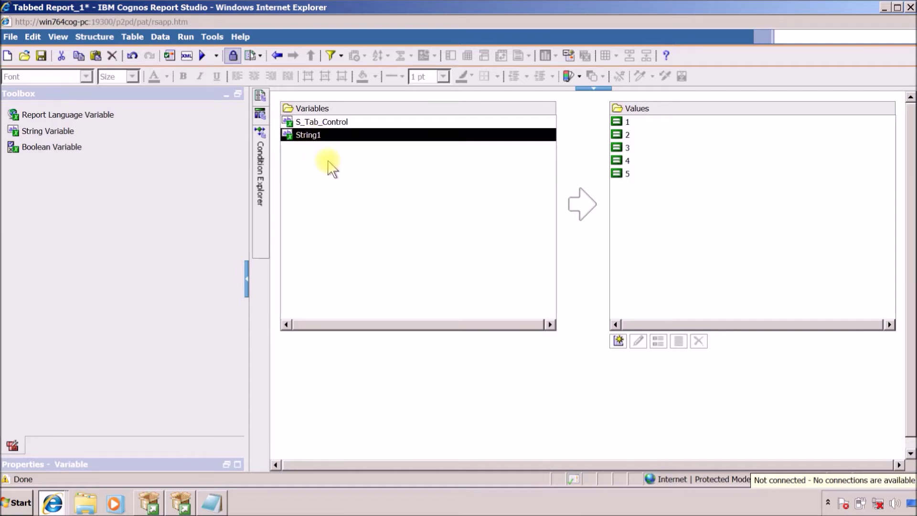
{"action": "key", "text": "Delete"}
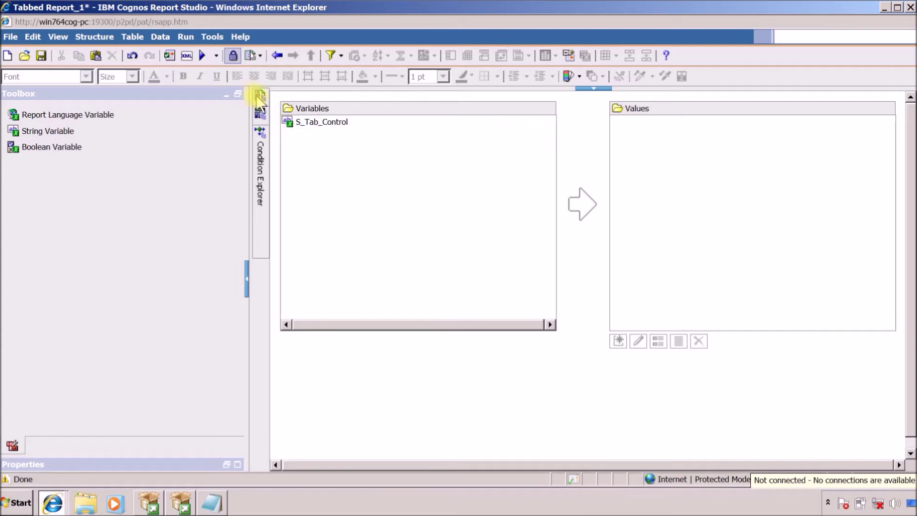
Step: Return to the report page and set the Country list's render variable to S_Tab_Control, rendering only for value 1
{"action": "mouse_move", "coordinate": [261, 98]}
{"action": "left_click", "coordinate": [313, 126]}
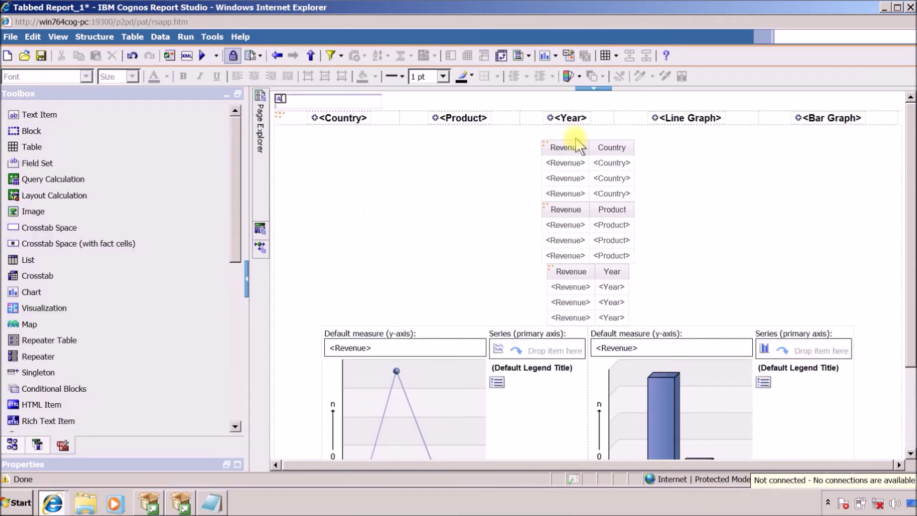
{"action": "left_click", "coordinate": [546, 144]}
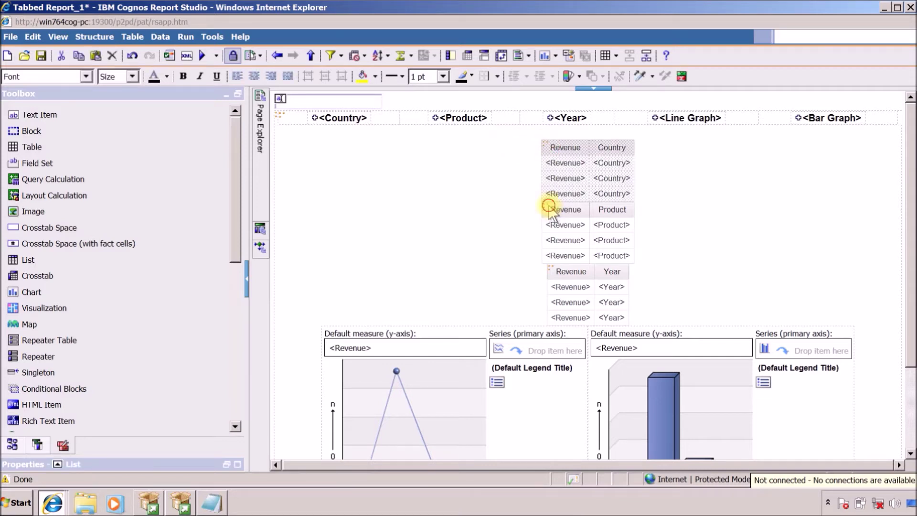
{"action": "left_click", "coordinate": [548, 205]}
{"action": "left_click", "coordinate": [549, 268]}
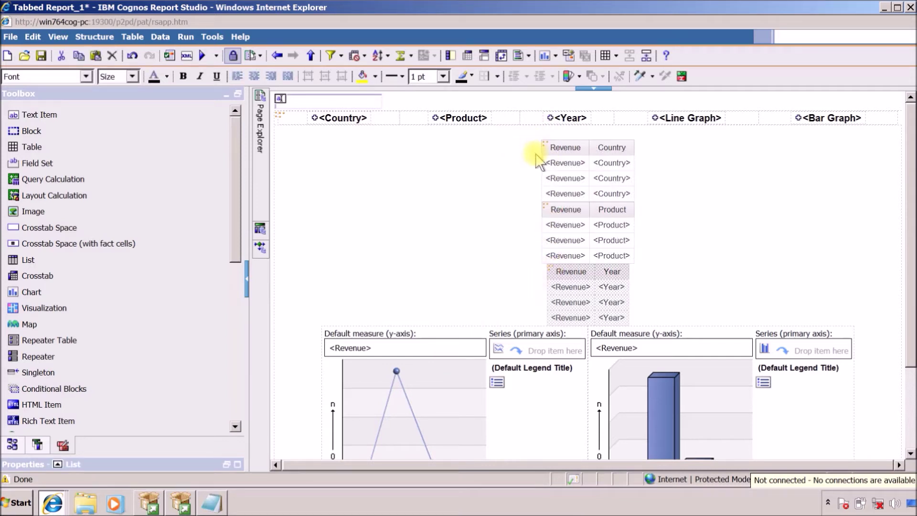
{"action": "left_click", "coordinate": [547, 145]}
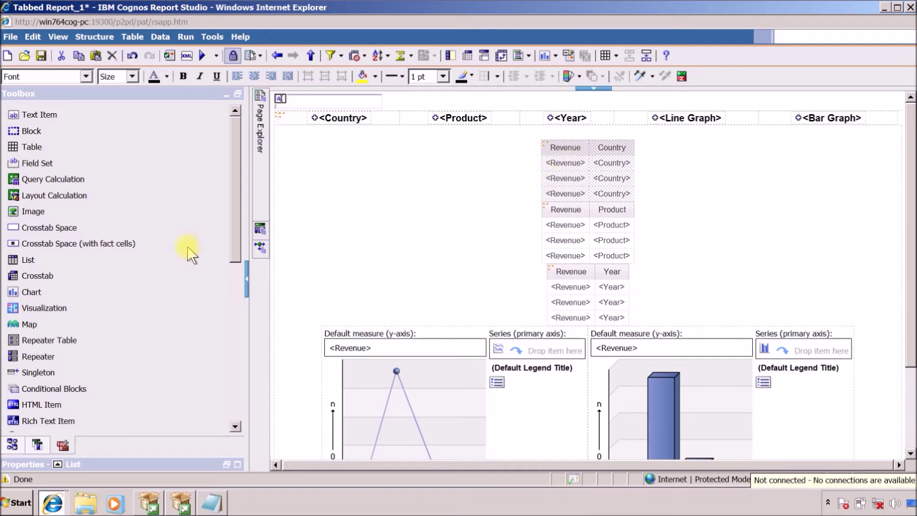
{"action": "left_click", "coordinate": [236, 464]}
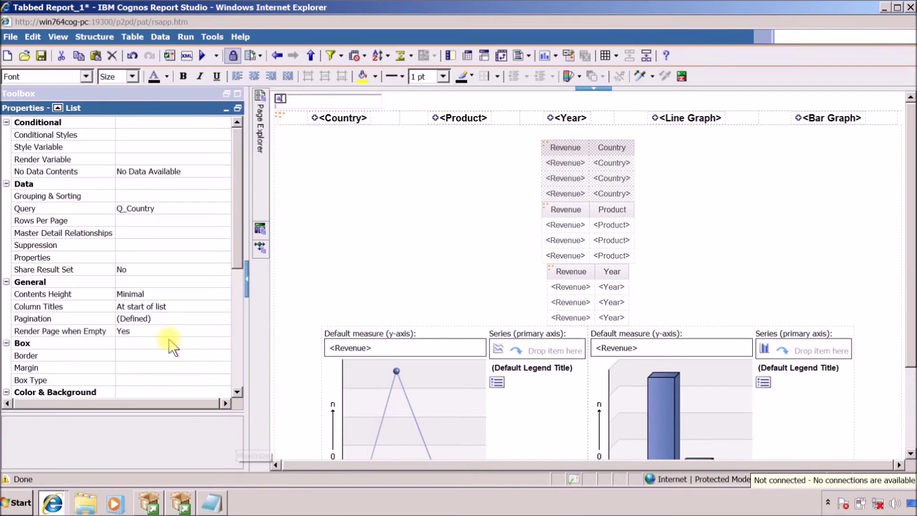
{"action": "left_click", "coordinate": [142, 159]}
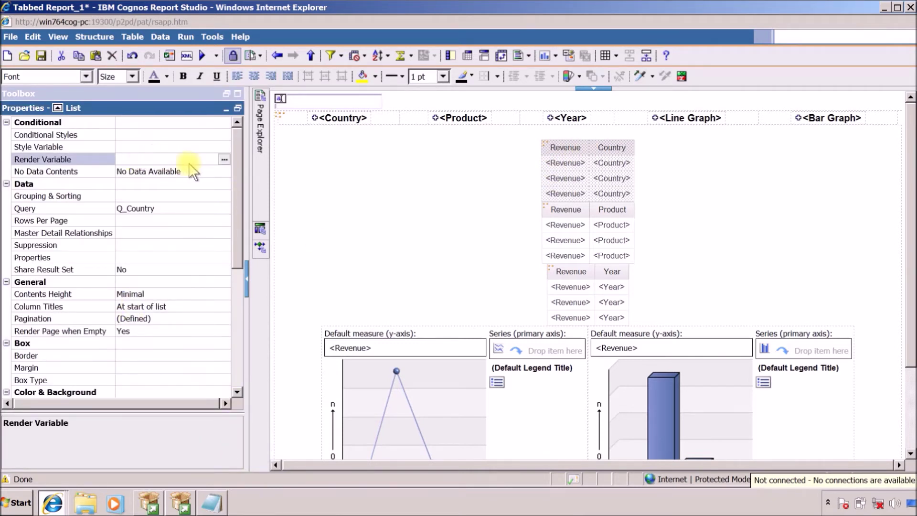
{"action": "left_click", "coordinate": [223, 159]}
{"action": "left_click", "coordinate": [429, 145]}
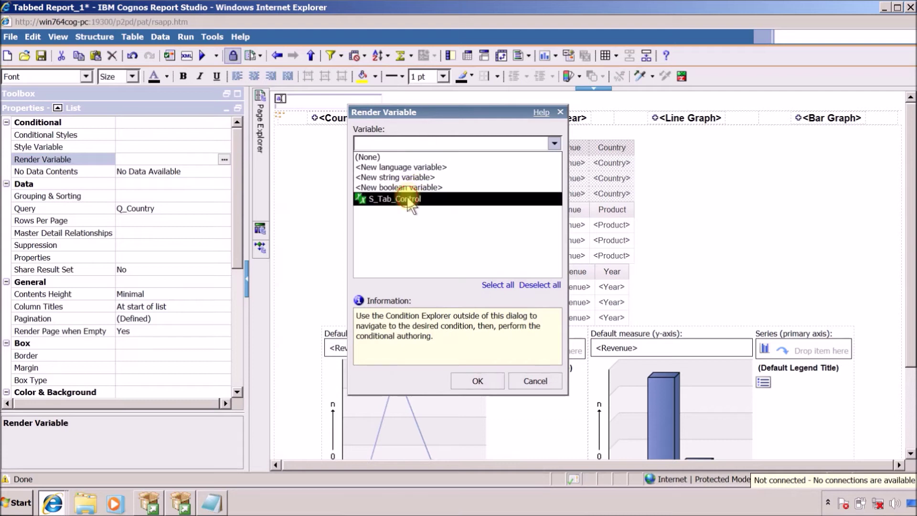
{"action": "left_click", "coordinate": [397, 198]}
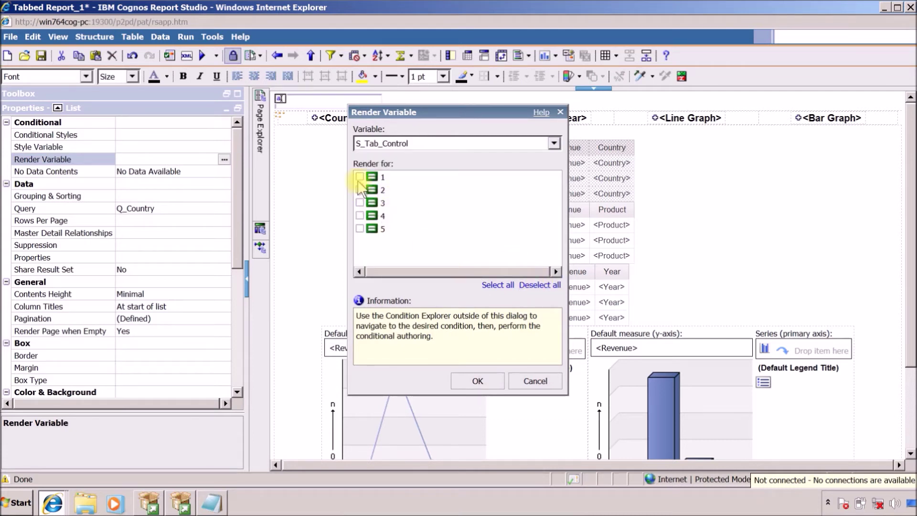
{"action": "left_click", "coordinate": [458, 381]}
Step: Set the Product list's render variable to S_Tab_Control, rendering only for value 2
{"action": "left_click", "coordinate": [548, 208]}
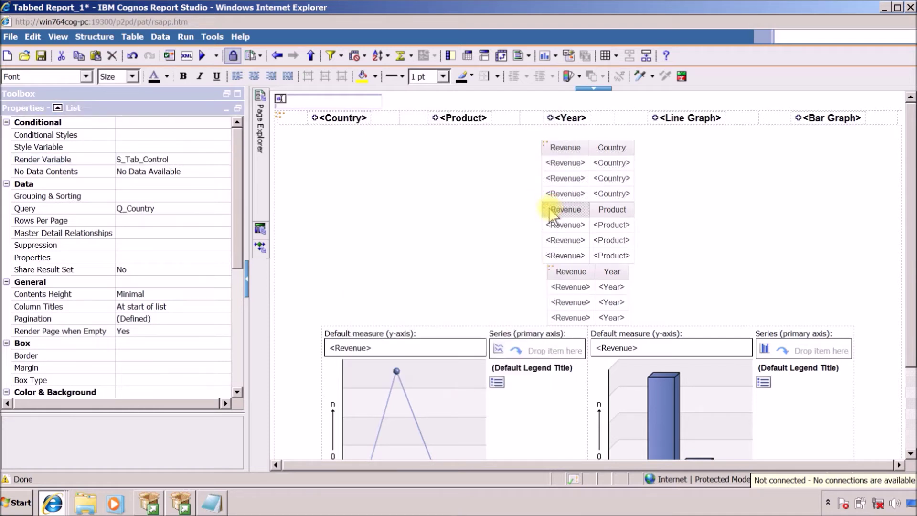
{"action": "left_click", "coordinate": [543, 206]}
{"action": "left_click", "coordinate": [156, 160]}
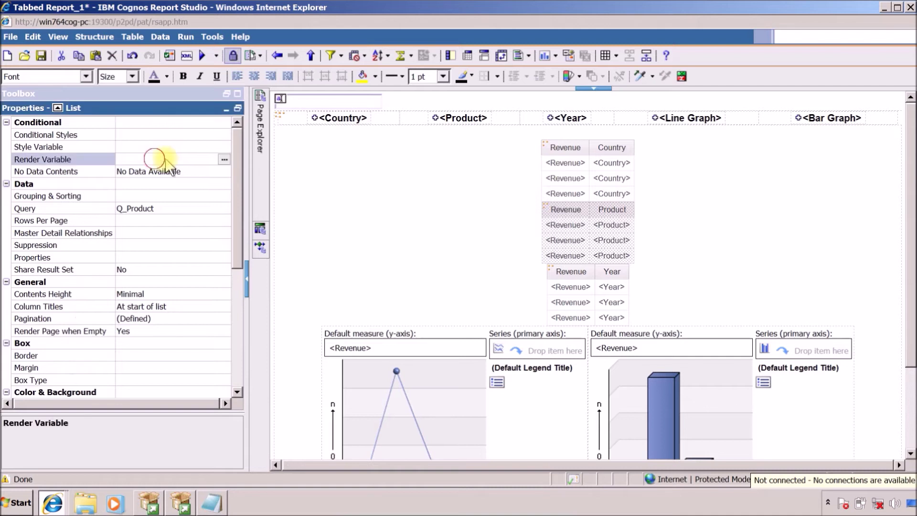
{"action": "left_click", "coordinate": [224, 159]}
{"action": "left_click", "coordinate": [413, 142]}
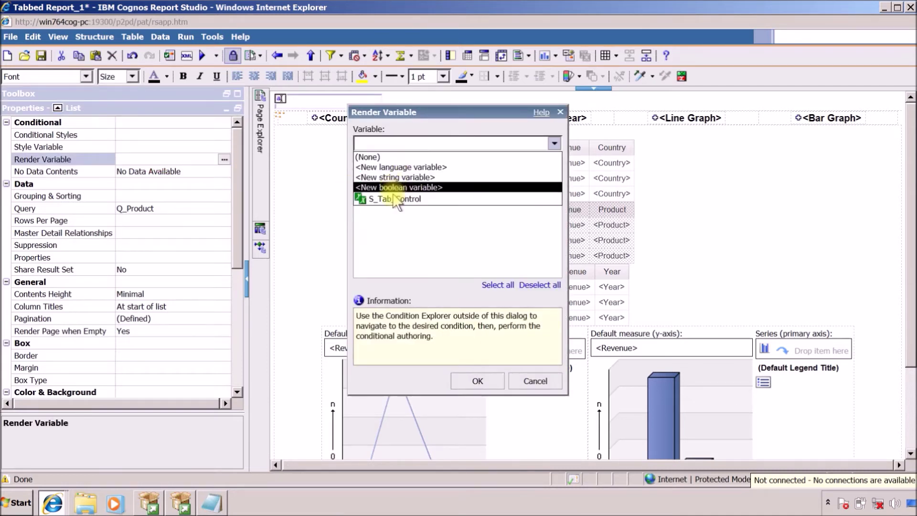
{"action": "left_click", "coordinate": [392, 197]}
{"action": "left_click", "coordinate": [540, 284]}
{"action": "left_click", "coordinate": [359, 189]}
{"action": "left_click", "coordinate": [478, 381]}
Step: Set the Year list's render variable to S_Tab_Control, rendering only for value 3
{"action": "left_click", "coordinate": [550, 272]}
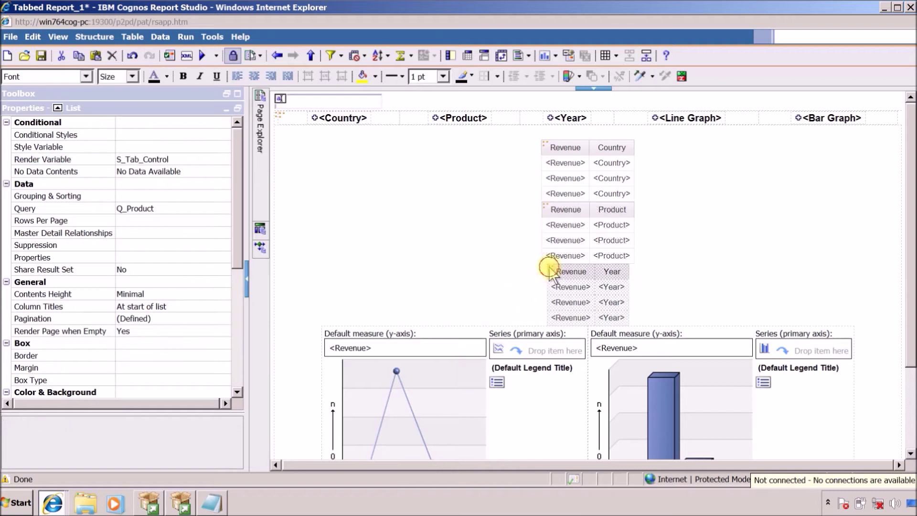
{"action": "left_click", "coordinate": [144, 157]}
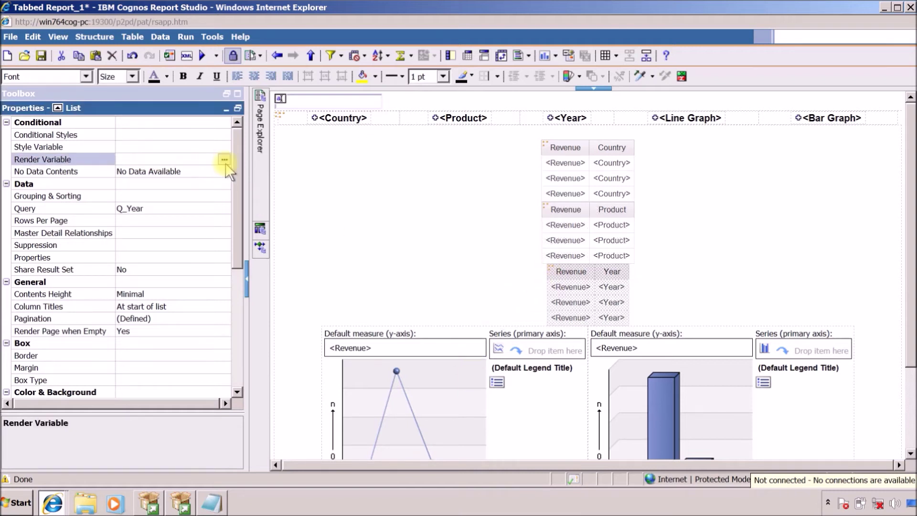
{"action": "left_click", "coordinate": [224, 158]}
{"action": "left_click", "coordinate": [454, 143]}
{"action": "left_click", "coordinate": [394, 198]}
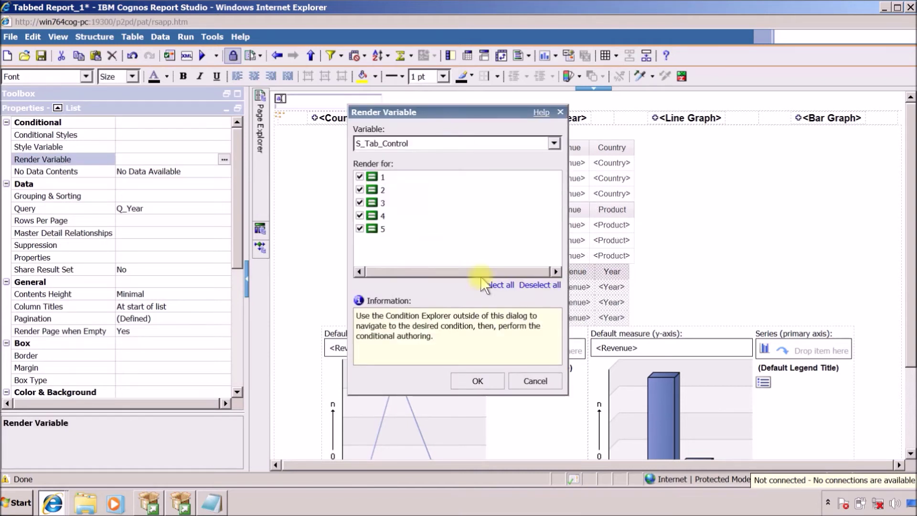
{"action": "left_click", "coordinate": [532, 285]}
{"action": "left_click", "coordinate": [359, 202]}
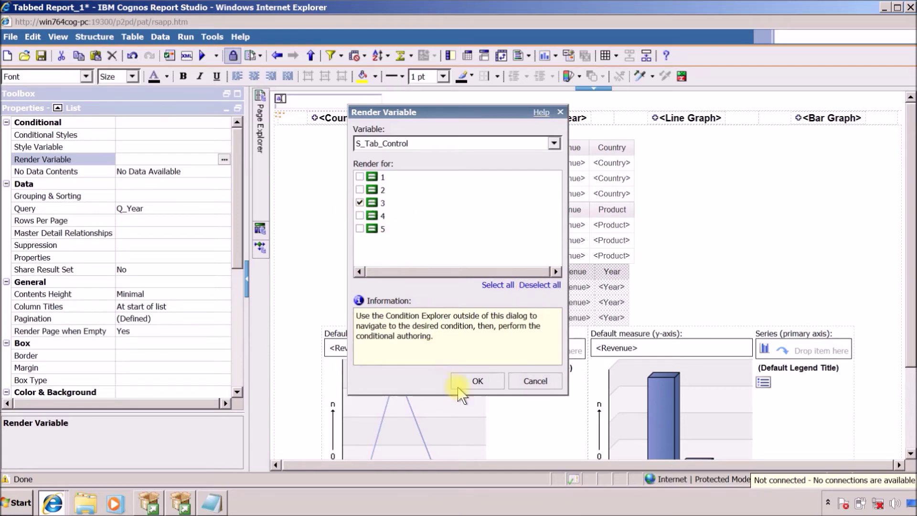
{"action": "left_click", "coordinate": [478, 380]}
Step: Set the line chart's render variable to S_Tab_Control, rendering only for value 4
{"action": "scroll", "coordinate": [470, 365], "scroll_direction": "down", "scroll_amount": 3}
{"action": "left_click", "coordinate": [568, 365]}
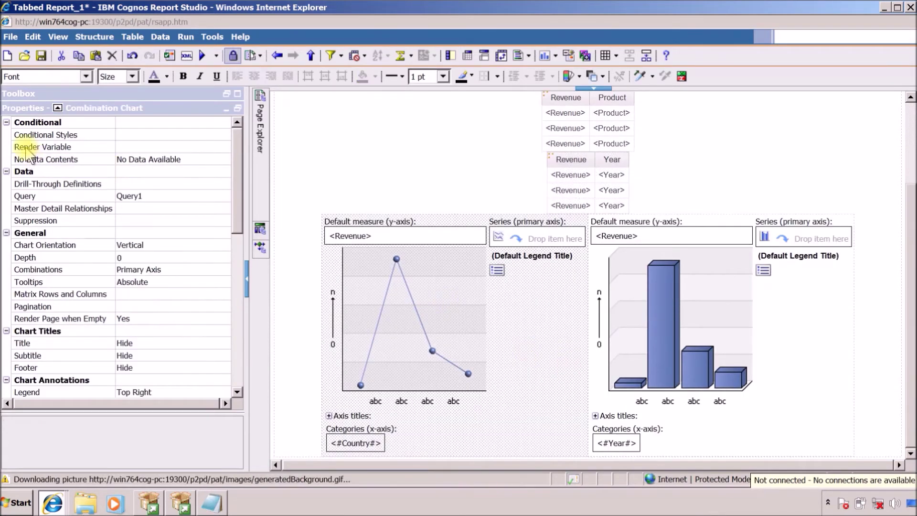
{"action": "left_click", "coordinate": [153, 147]}
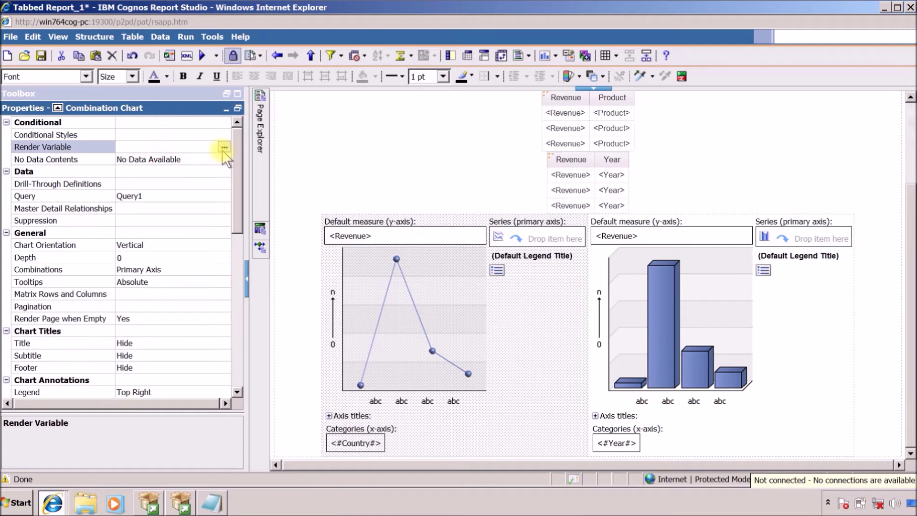
{"action": "left_click", "coordinate": [224, 147]}
{"action": "left_click", "coordinate": [382, 143]}
{"action": "left_click", "coordinate": [402, 199]}
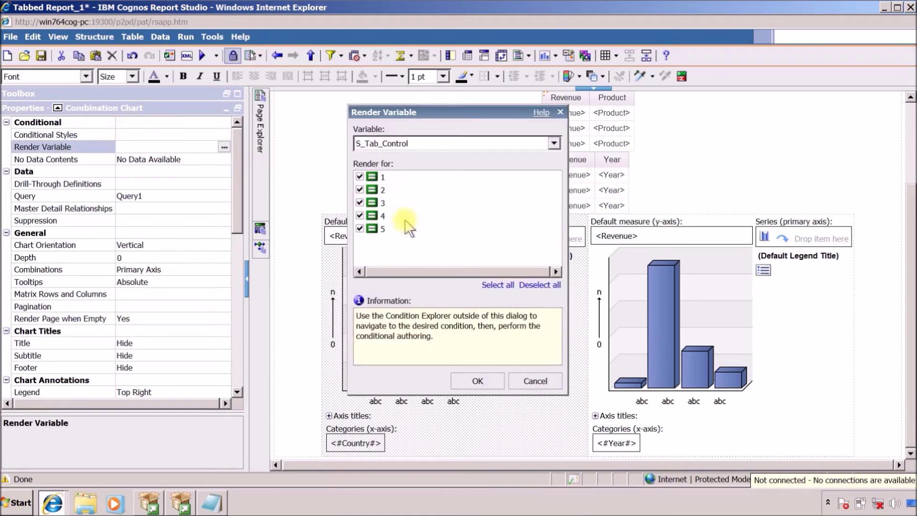
{"action": "left_click", "coordinate": [537, 285]}
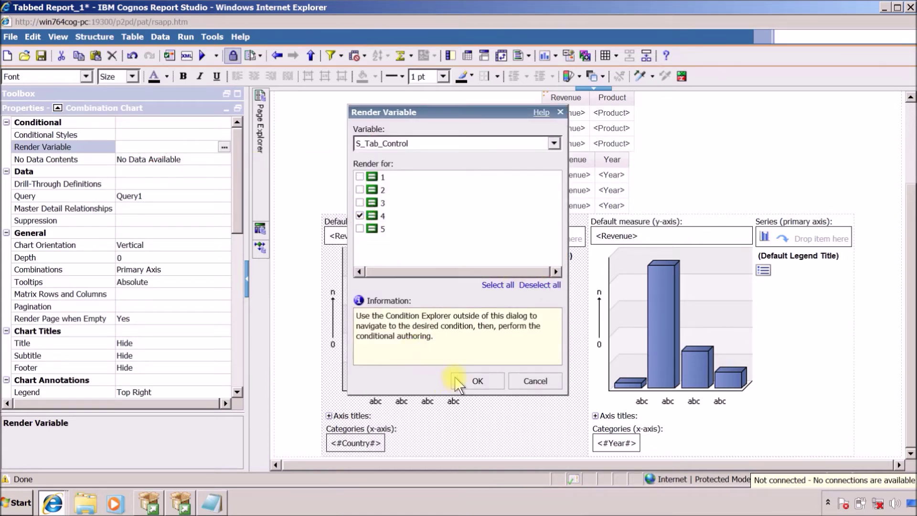
{"action": "left_click", "coordinate": [458, 382]}
Step: Set the bar chart's render variable to S_Tab_Control, rendering only for value 5
{"action": "left_click", "coordinate": [809, 356]}
{"action": "left_click", "coordinate": [175, 144]}
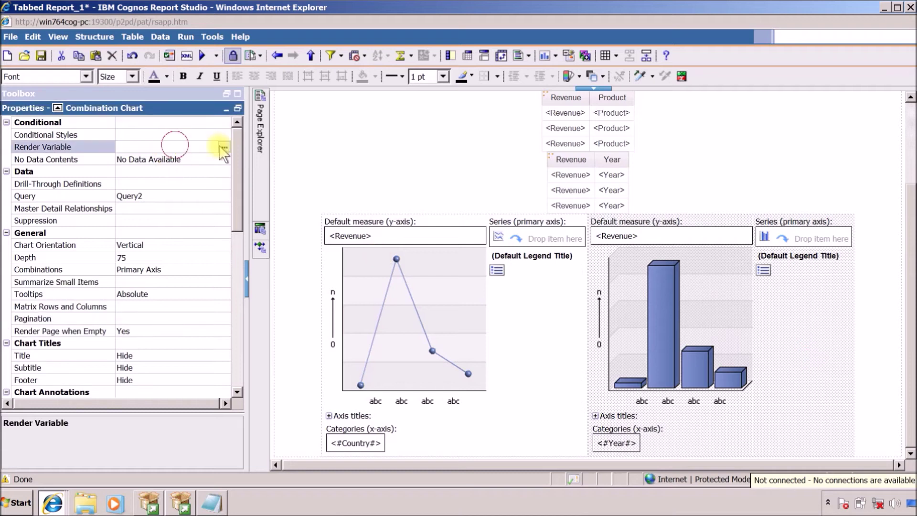
{"action": "left_click", "coordinate": [222, 147]}
{"action": "left_click", "coordinate": [474, 145]}
{"action": "left_click", "coordinate": [400, 194]}
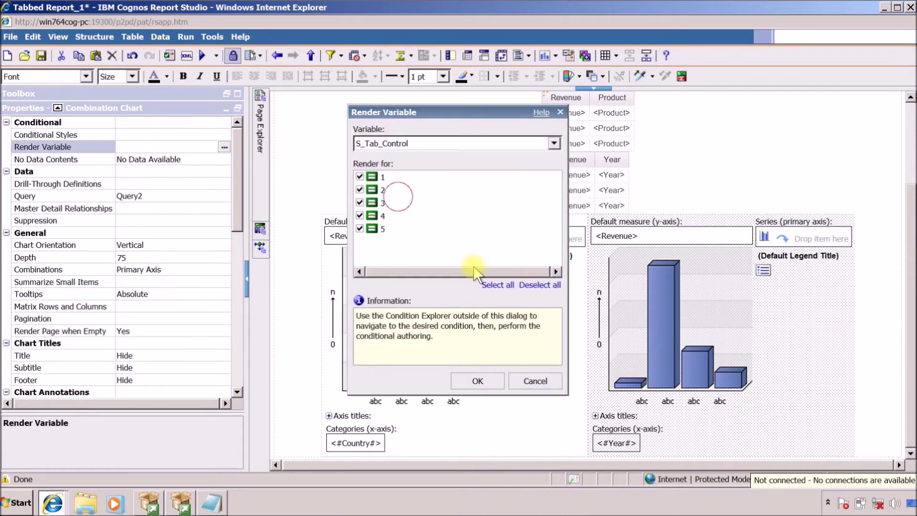
{"action": "left_click", "coordinate": [540, 285]}
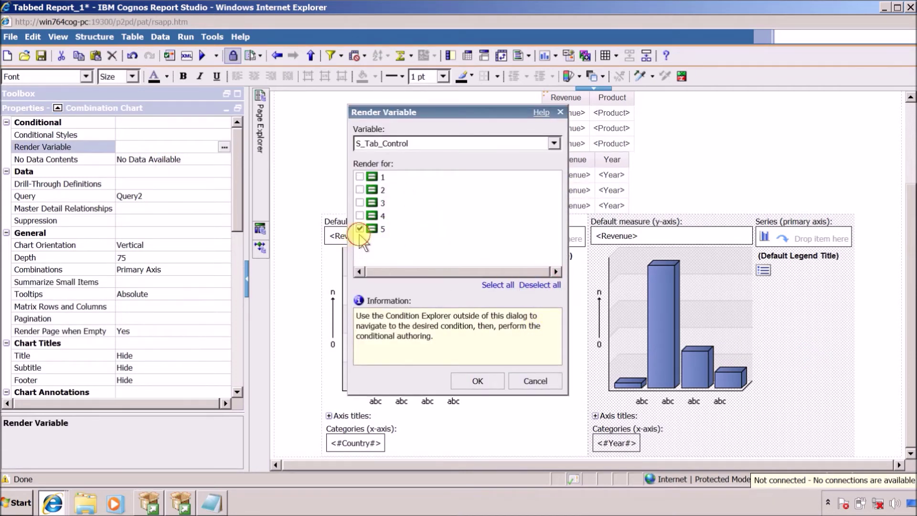
{"action": "left_click", "coordinate": [477, 380]}
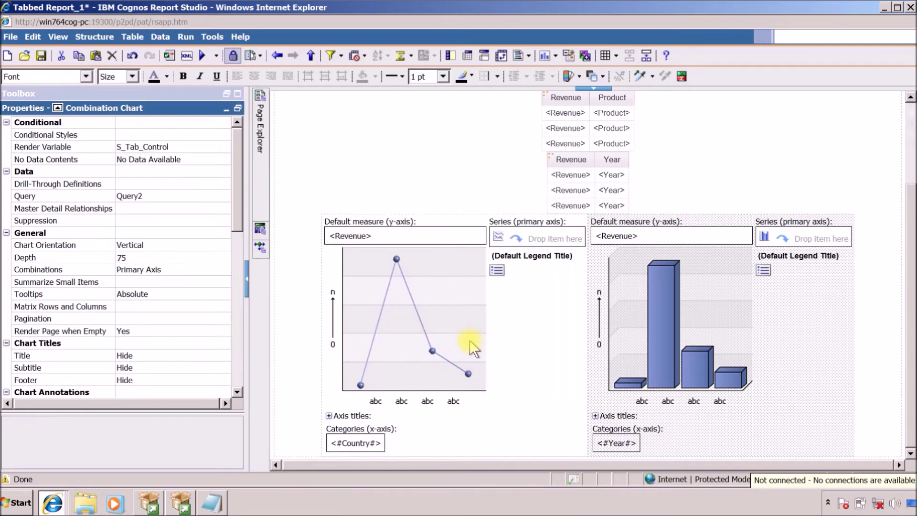
Step: Save the tabbed report and run it in a maximized viewer window
{"action": "scroll", "coordinate": [472, 363], "scroll_direction": "up", "scroll_amount": 3}
{"action": "left_click", "coordinate": [41, 56]}
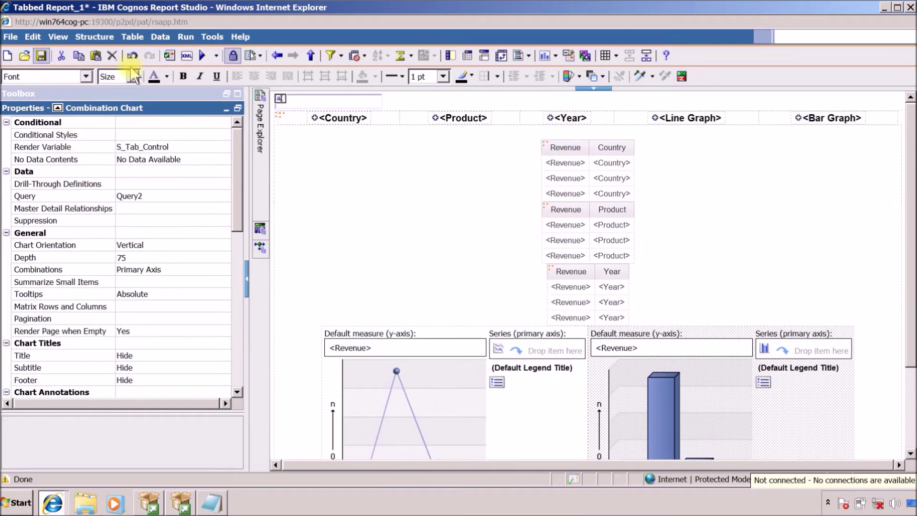
{"action": "key", "text": "ctrl+r"}
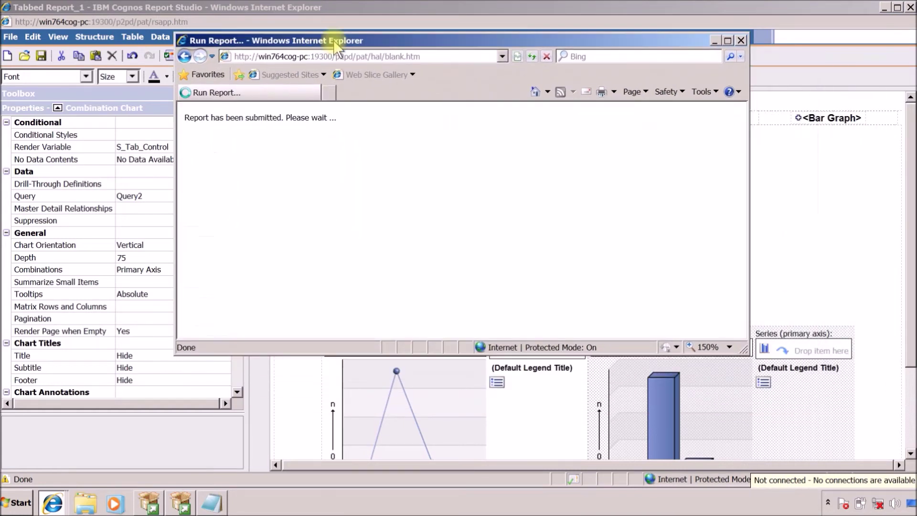
{"action": "double_click", "coordinate": [333, 40]}
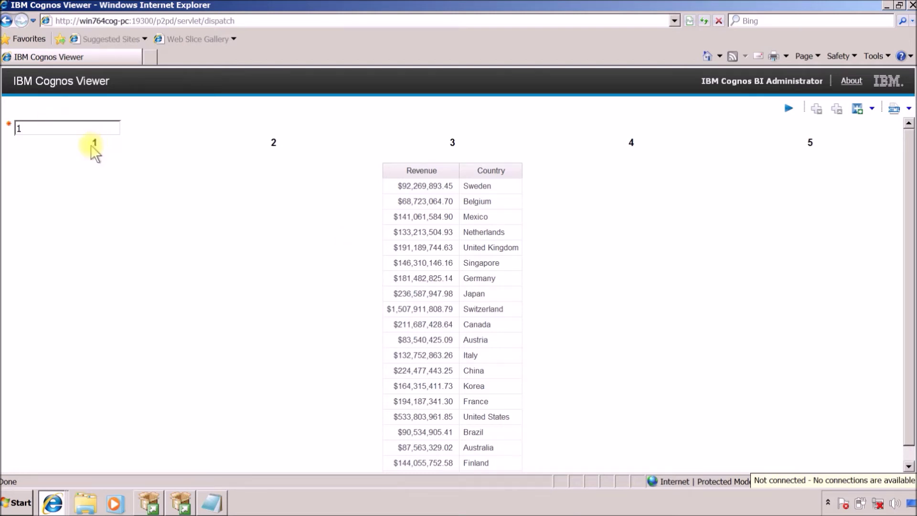
Step: Test the drill-through on tab 2 in the report output, and return to the report design
{"action": "left_click", "coordinate": [274, 145]}
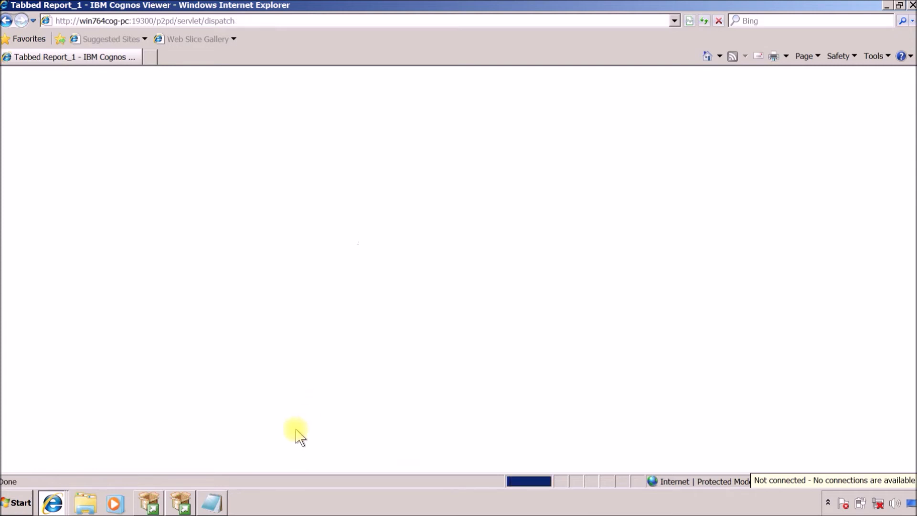
{"action": "left_click_drag", "start_coordinate": [72, 147], "coordinate": [601, 146]}
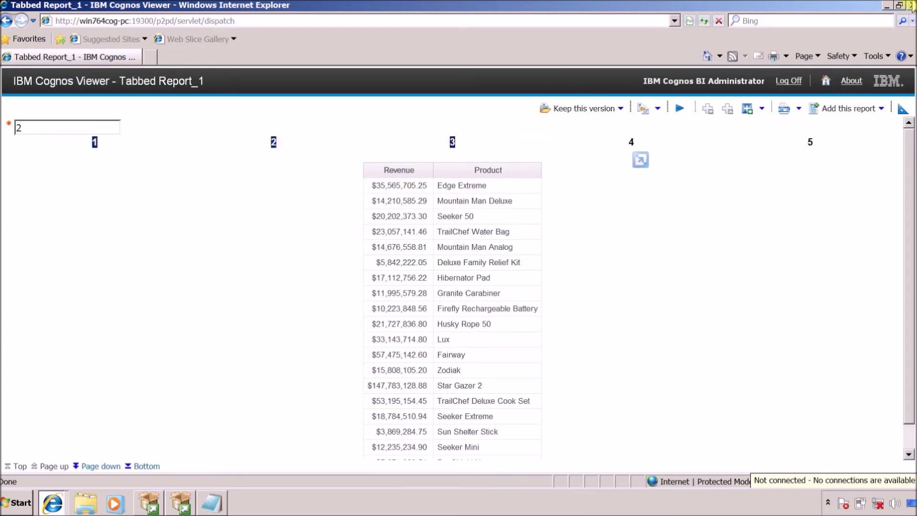
{"action": "left_click", "coordinate": [886, 6]}
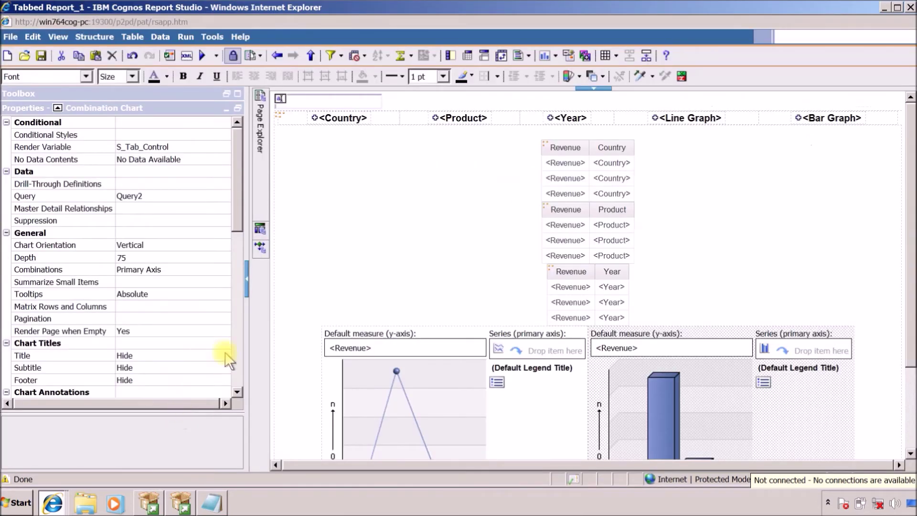
Step: Set the text source type of the Country tab item to Data Item Label
{"action": "left_click", "coordinate": [361, 125]}
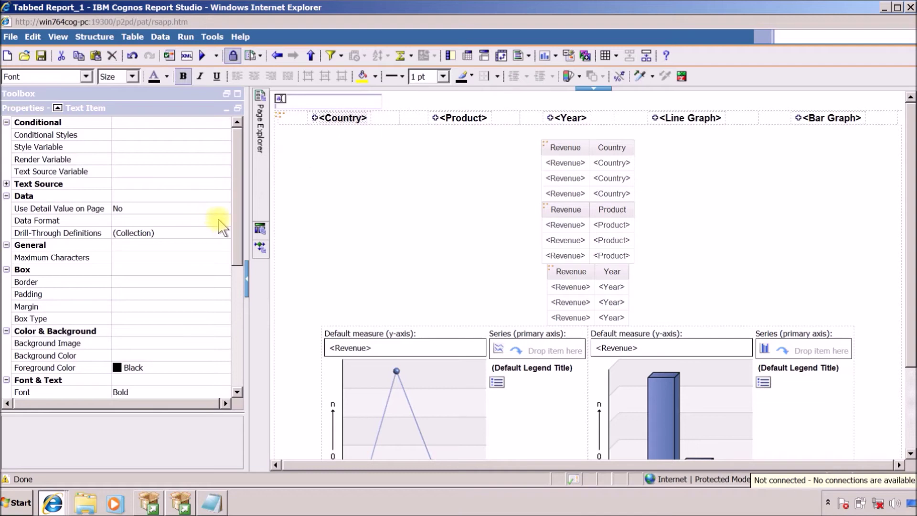
{"action": "left_click_drag", "start_coordinate": [235, 210], "coordinate": [212, 170]}
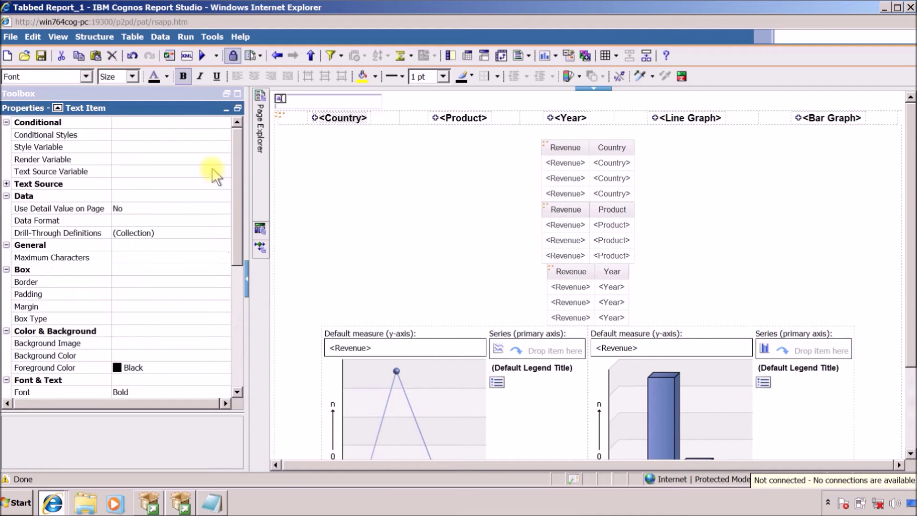
{"action": "left_click", "coordinate": [307, 119]}
{"action": "left_click", "coordinate": [308, 118]}
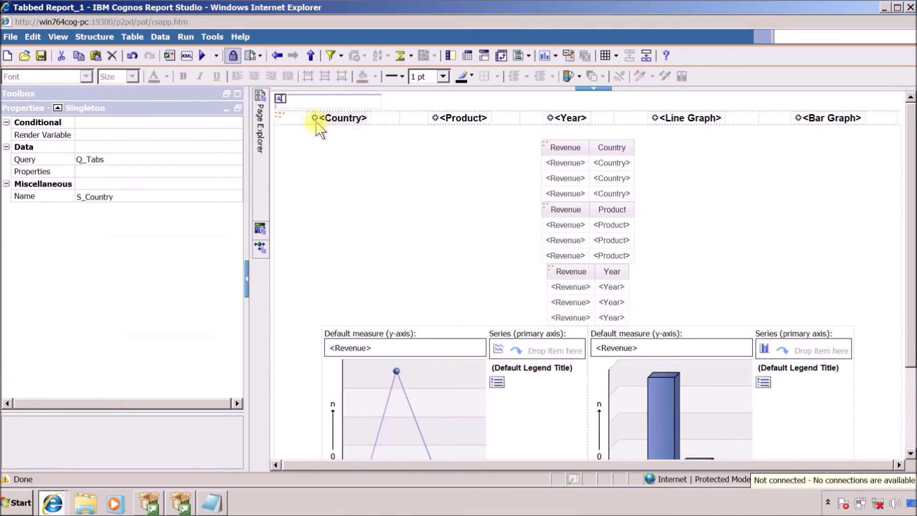
{"action": "left_click", "coordinate": [310, 117]}
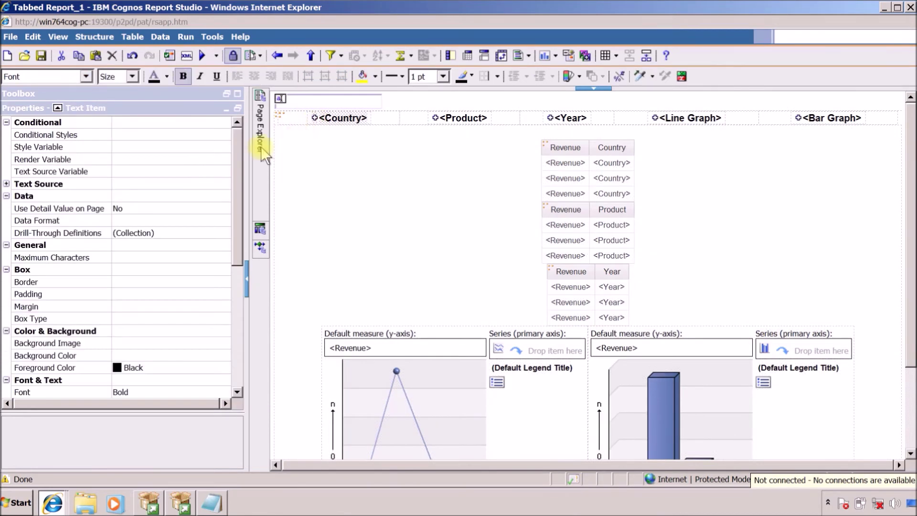
{"action": "left_click", "coordinate": [7, 183]}
{"action": "left_click", "coordinate": [187, 208]}
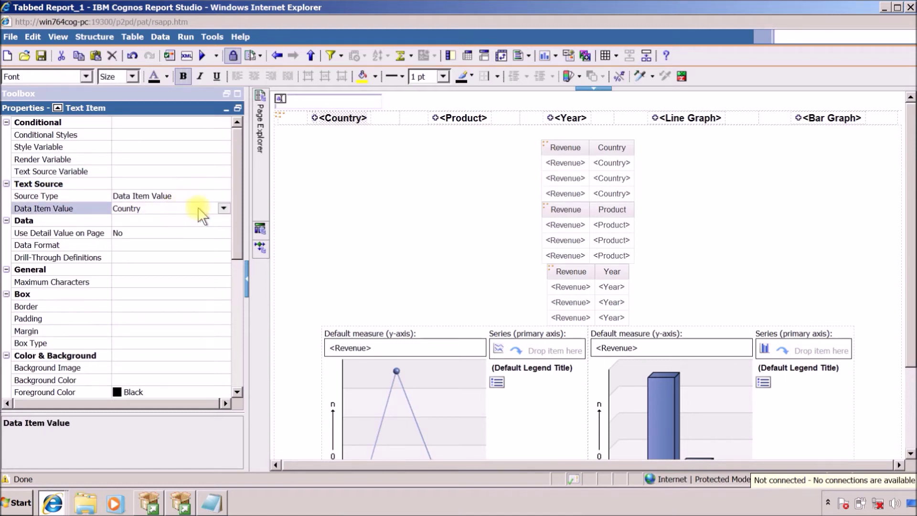
{"action": "left_click", "coordinate": [223, 208]}
{"action": "left_click", "coordinate": [223, 208]}
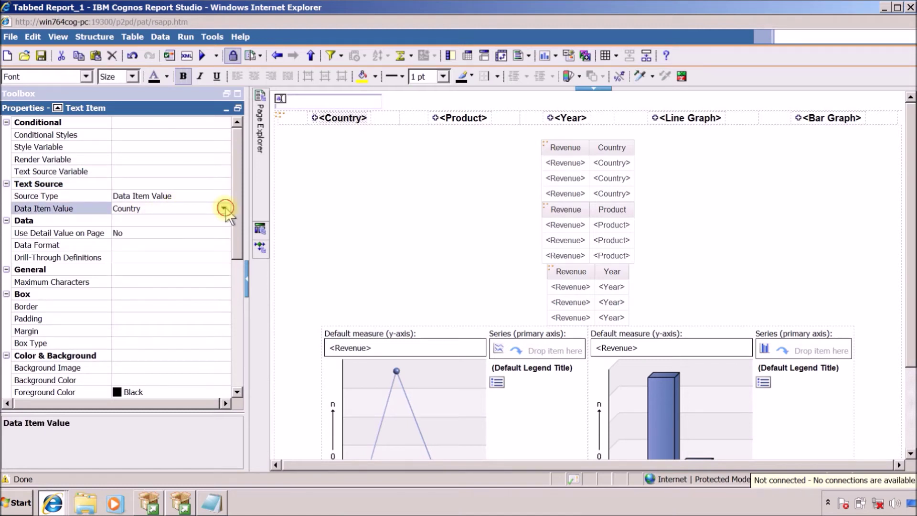
{"action": "left_click", "coordinate": [224, 196]}
{"action": "left_click", "coordinate": [224, 197]}
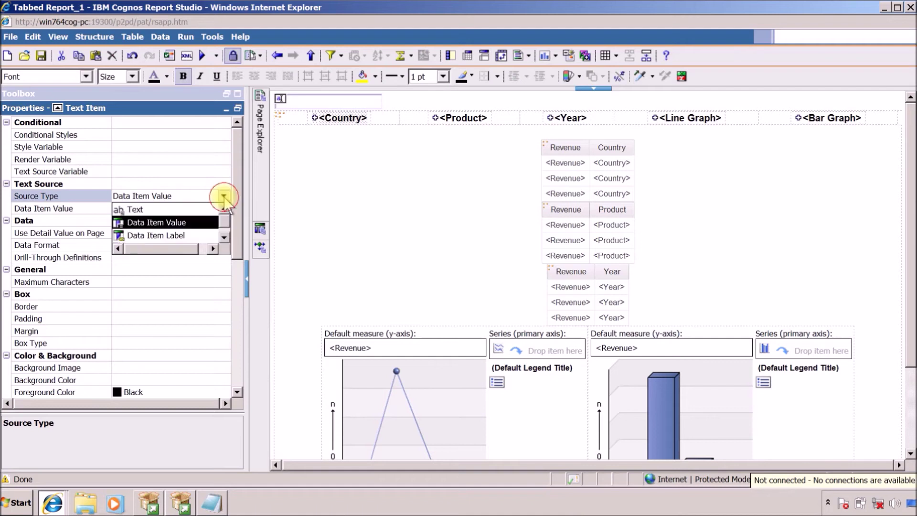
{"action": "left_click", "coordinate": [200, 235]}
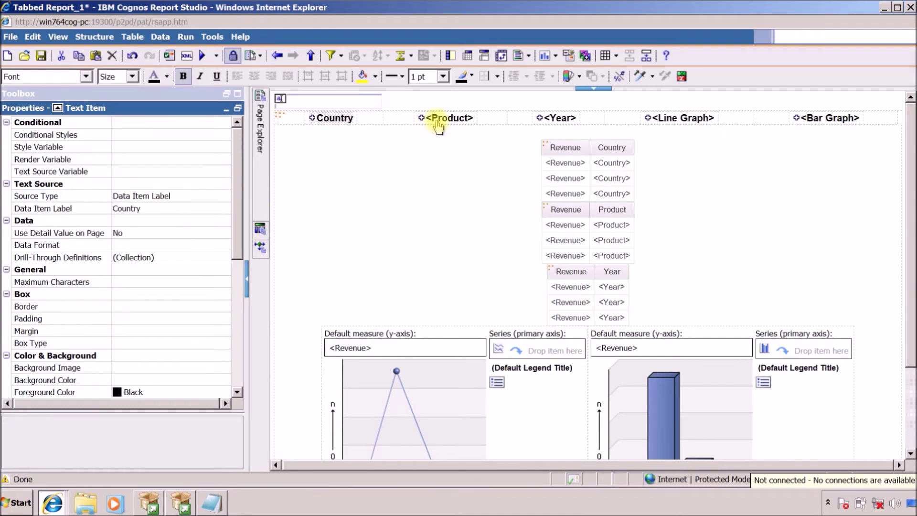
Step: Set the text source type of the Product and Year tab items to Data Item Label
{"action": "left_click", "coordinate": [438, 124]}
{"action": "left_click", "coordinate": [209, 195]}
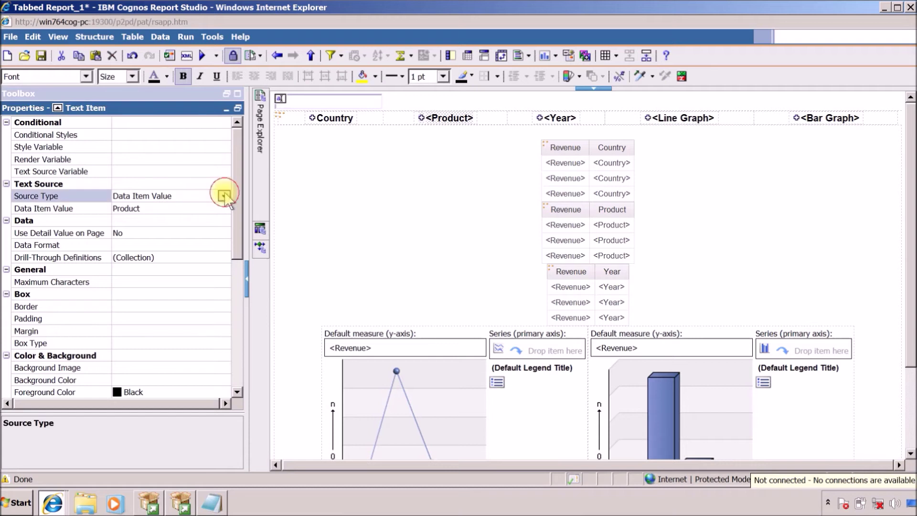
{"action": "left_click", "coordinate": [224, 196]}
{"action": "left_click", "coordinate": [150, 235]}
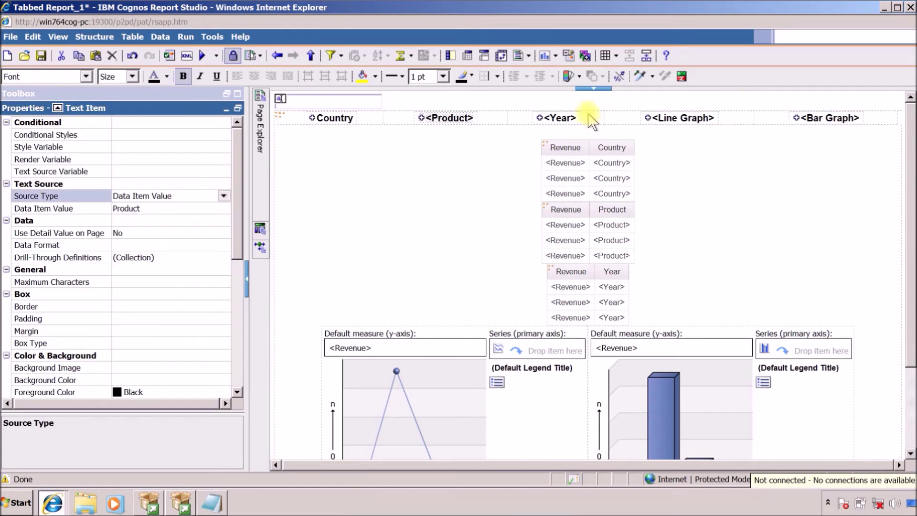
{"action": "left_click", "coordinate": [549, 123]}
{"action": "left_click", "coordinate": [189, 196]}
{"action": "left_click", "coordinate": [222, 196]}
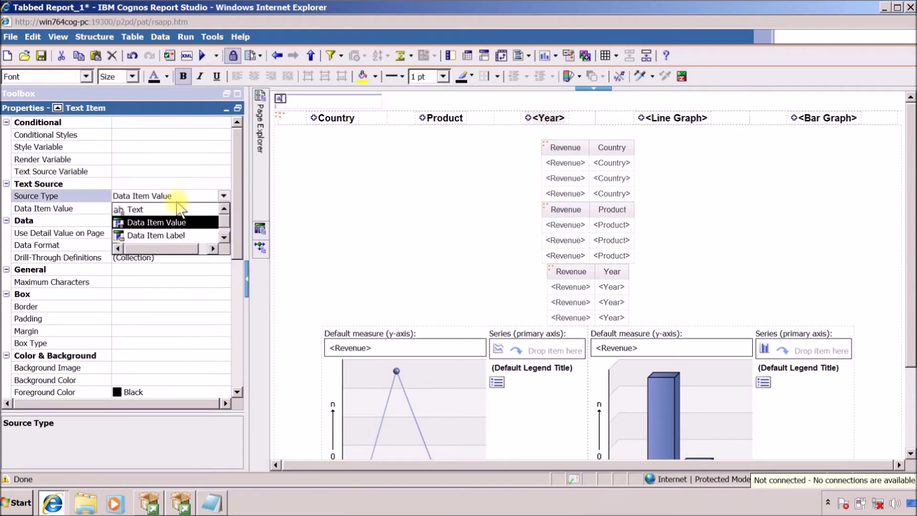
{"action": "left_click", "coordinate": [156, 236]}
Step: Set the text source type of the Line Graph and Bar Graph tab items to Data Item Label
{"action": "left_click", "coordinate": [666, 118]}
{"action": "left_click", "coordinate": [198, 196]}
{"action": "left_click", "coordinate": [222, 196]}
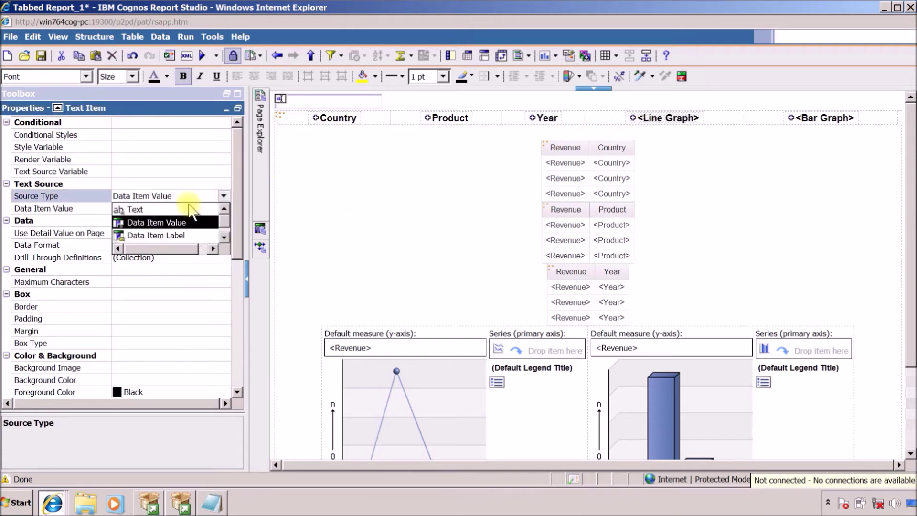
{"action": "left_click", "coordinate": [153, 235]}
{"action": "left_click", "coordinate": [795, 118]}
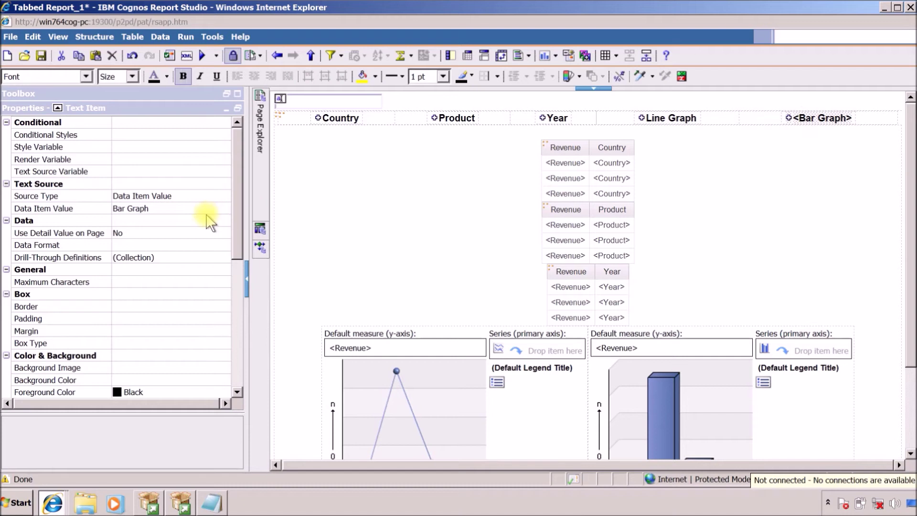
{"action": "left_click", "coordinate": [212, 197]}
{"action": "left_click", "coordinate": [223, 196]}
{"action": "left_click", "coordinate": [148, 235]}
Step: Run the report maximized to check the tab labels, and return to the report design
{"action": "key", "text": "ctrl+r"}
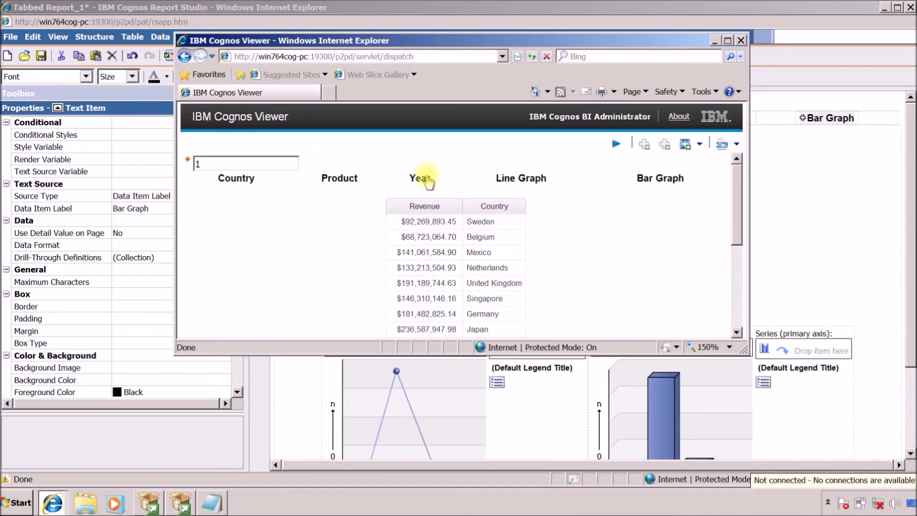
{"action": "left_click", "coordinate": [727, 40]}
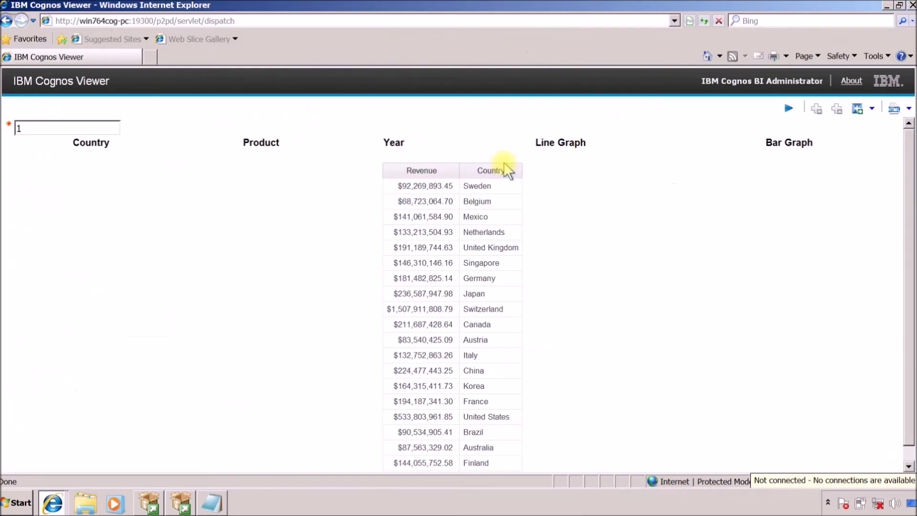
{"action": "left_click", "coordinate": [65, 508]}
{"action": "left_click", "coordinate": [78, 430]}
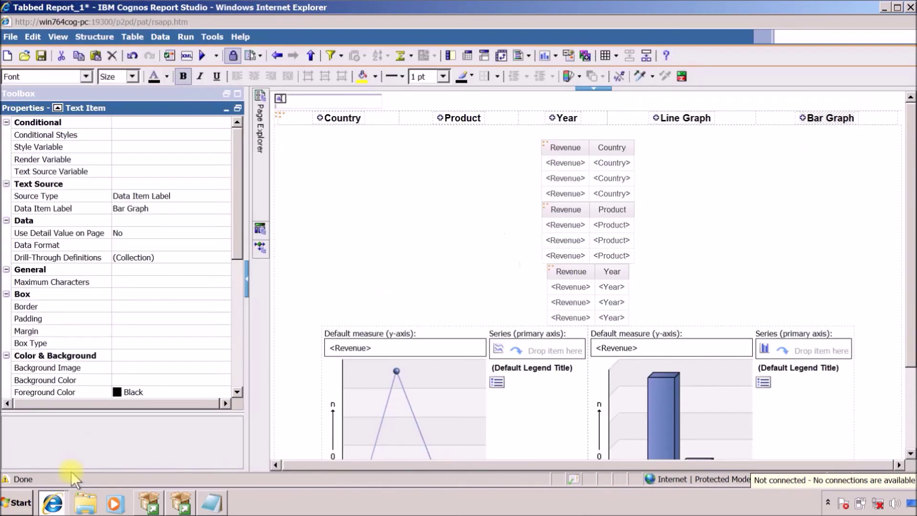
Step: Switch to the finished example report, view its Line Graph tab, and return to the report design
{"action": "left_click", "coordinate": [60, 506]}
{"action": "left_click", "coordinate": [76, 452]}
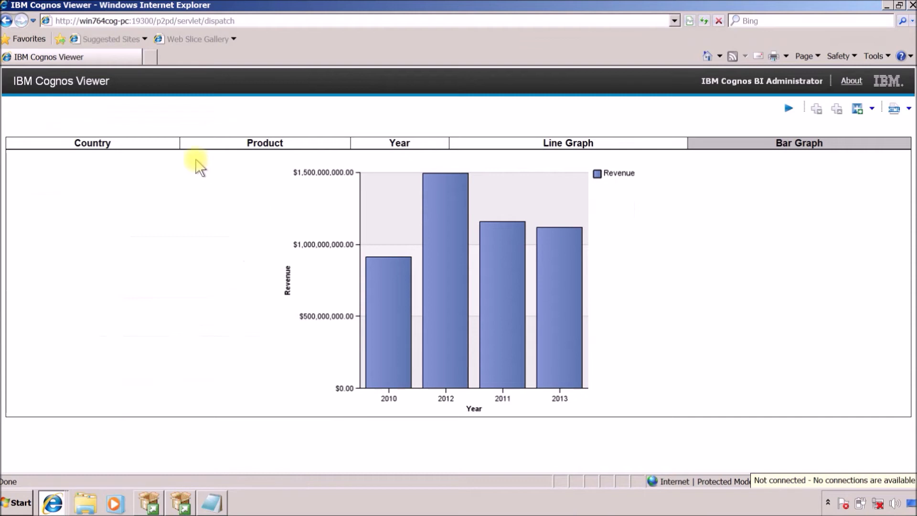
{"action": "left_click", "coordinate": [480, 143]}
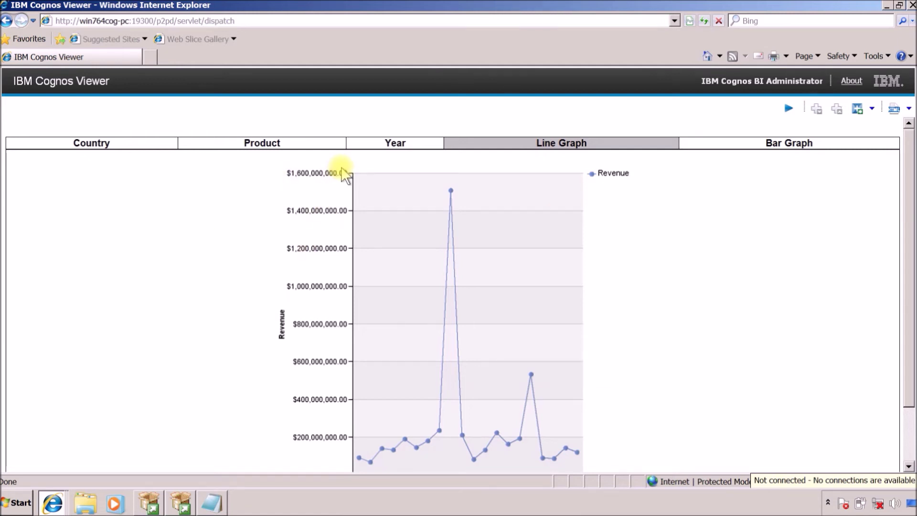
{"action": "key", "text": "alt+Tab"}
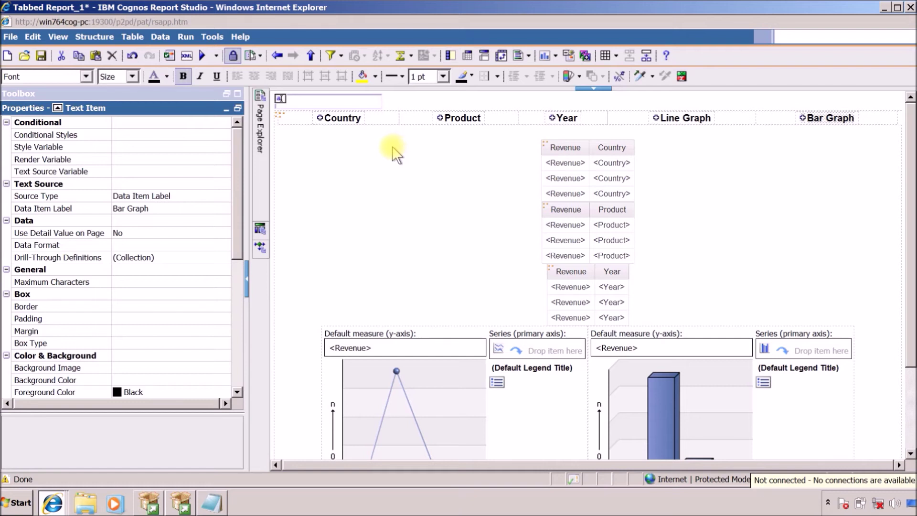
Step: Apply a 1 pt solid black border on all sides of the table cell holding the Country tab
{"action": "left_click", "coordinate": [363, 131]}
{"action": "left_click", "coordinate": [368, 134]}
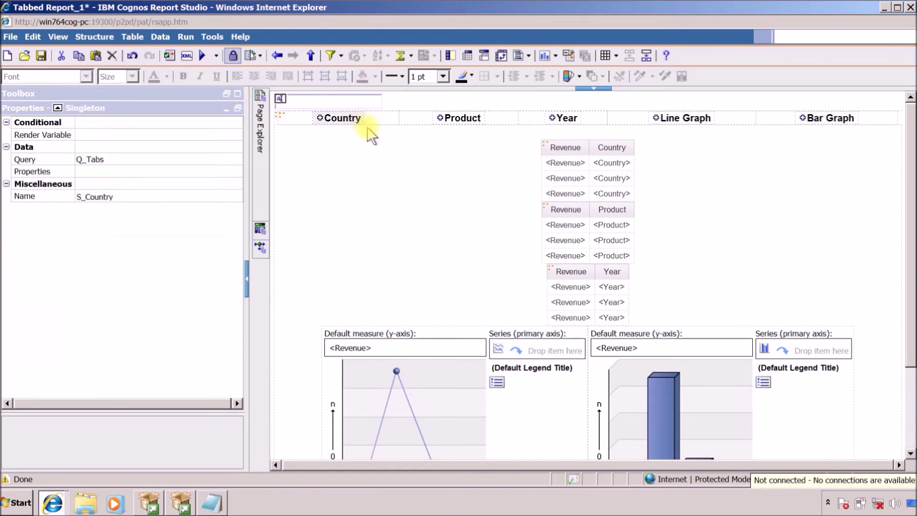
{"action": "left_click", "coordinate": [332, 118]}
{"action": "left_click_drag", "start_coordinate": [239, 208], "coordinate": [234, 350]}
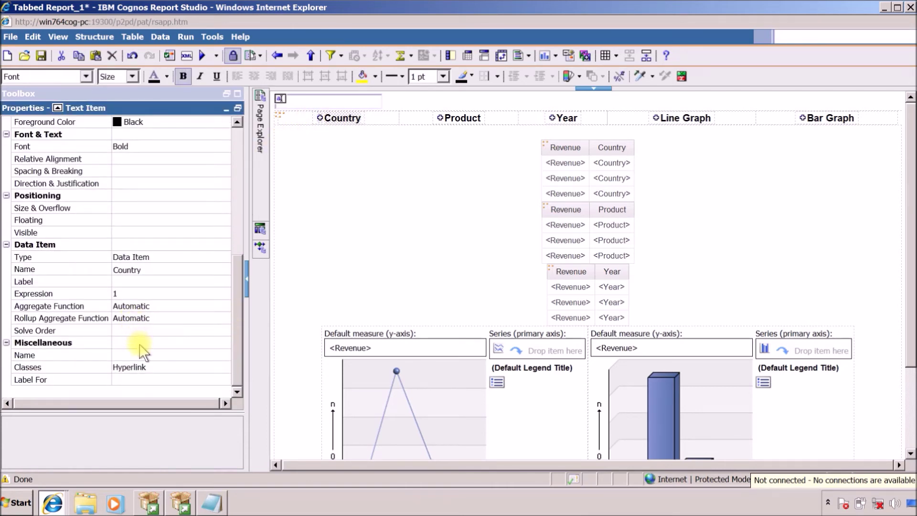
{"action": "left_click", "coordinate": [374, 119]}
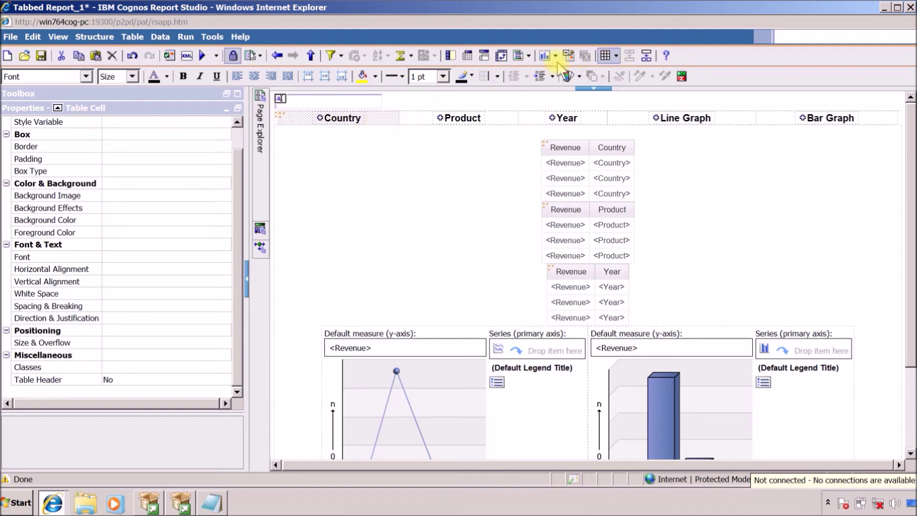
{"action": "left_click", "coordinate": [497, 76]}
{"action": "left_click", "coordinate": [488, 99]}
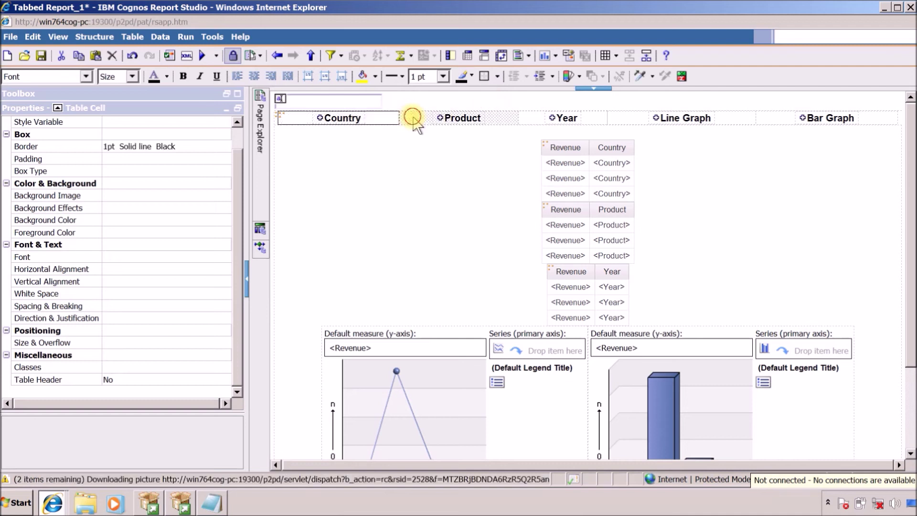
Step: Apply the same 1 pt black border to the Product, Year, Line Graph and Bar Graph cells and the content cell beneath them
{"action": "left_click", "coordinate": [483, 76]}
{"action": "left_click", "coordinate": [527, 118]}
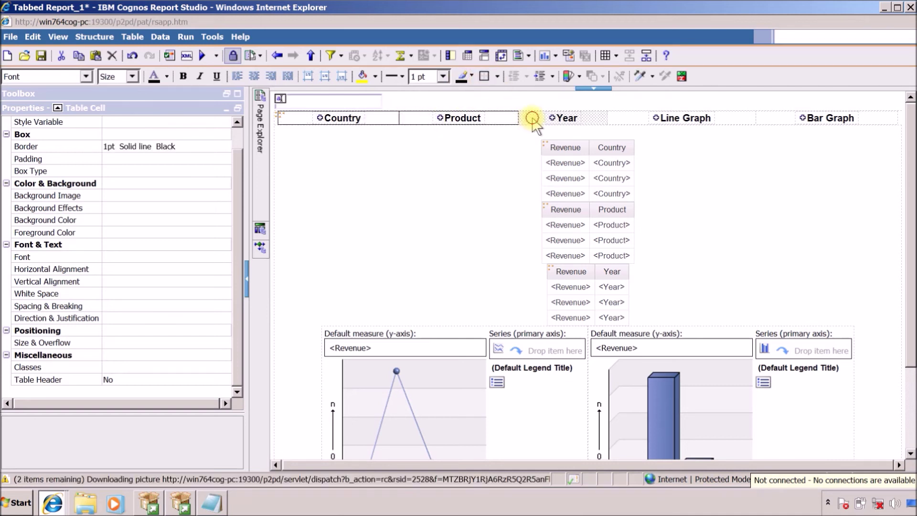
{"action": "left_click", "coordinate": [483, 76]}
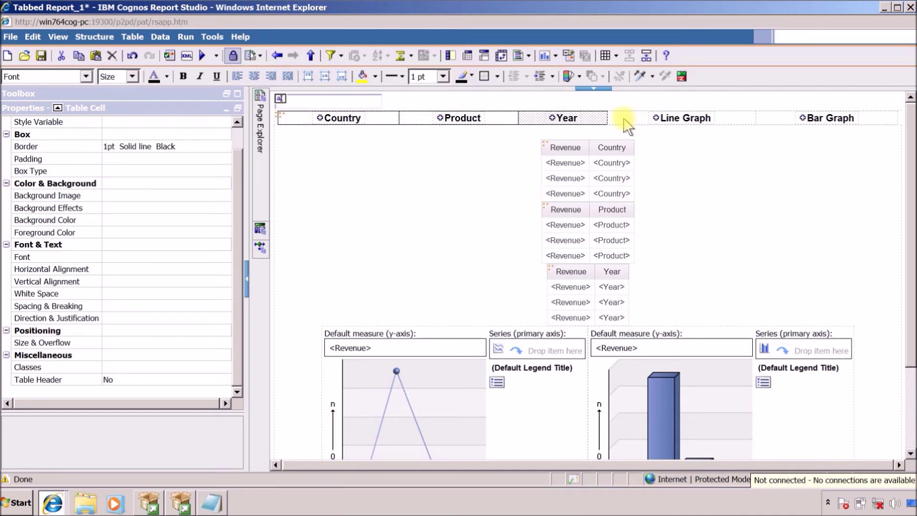
{"action": "left_click", "coordinate": [624, 120]}
{"action": "left_click", "coordinate": [486, 75]}
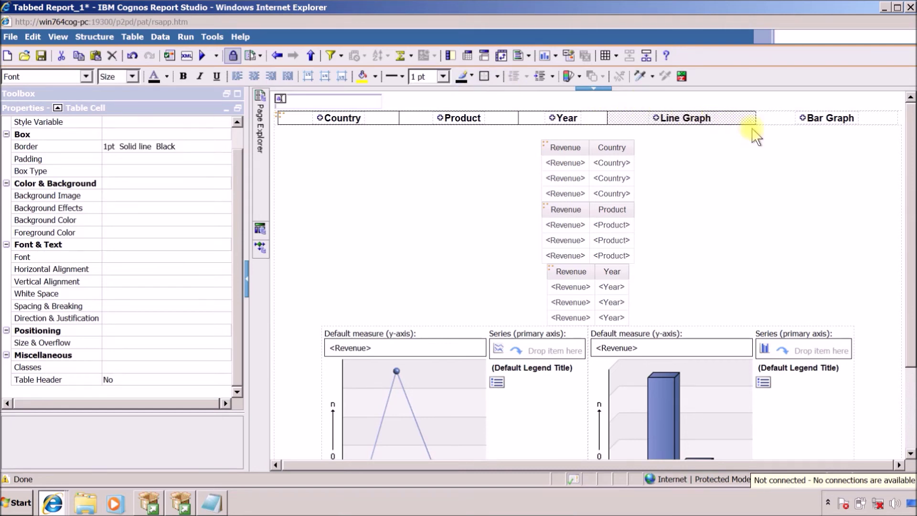
{"action": "left_click", "coordinate": [776, 118]}
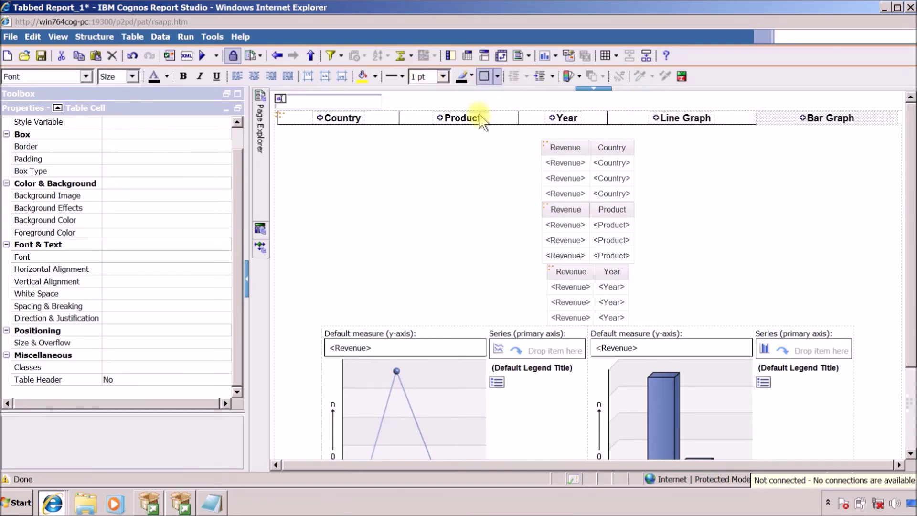
{"action": "left_click", "coordinate": [484, 75]}
{"action": "left_click", "coordinate": [379, 185]}
{"action": "left_click", "coordinate": [484, 76]}
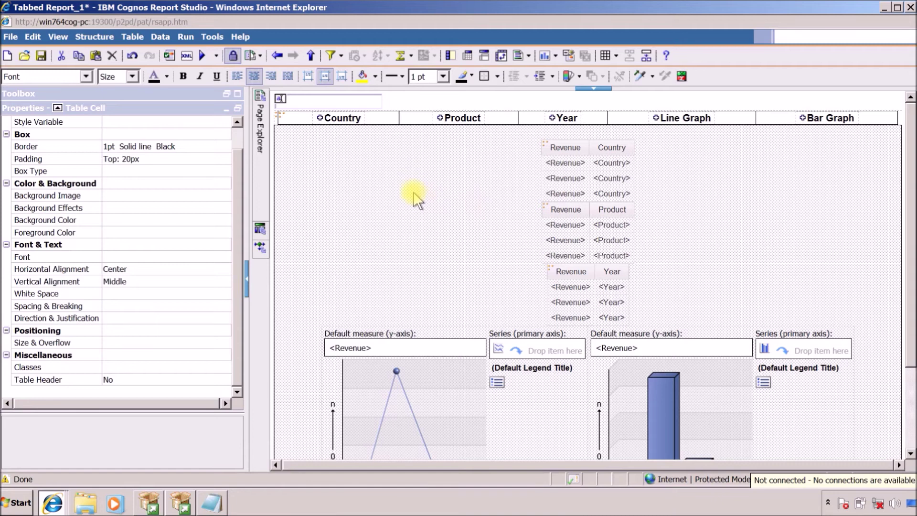
Step: Run the report maximized to check the bordered tabs, and return to the report design
{"action": "left_click", "coordinate": [204, 57]}
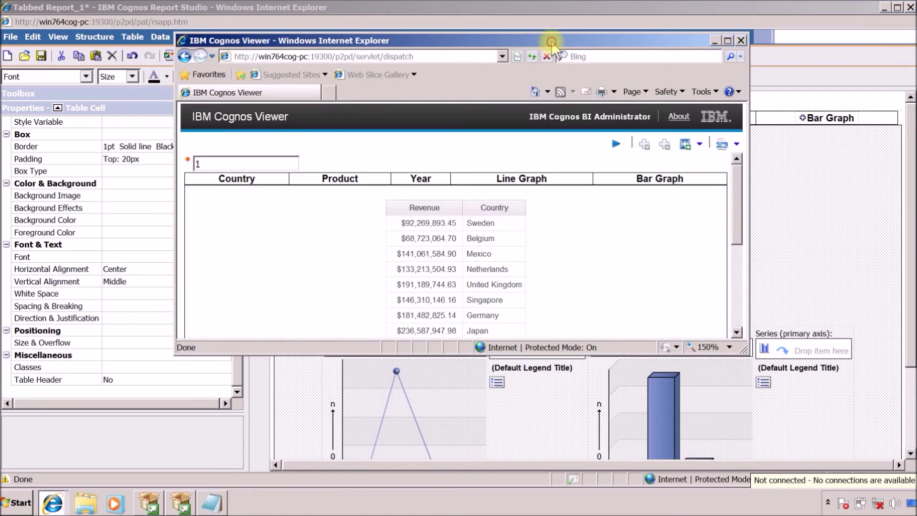
{"action": "double_click", "coordinate": [551, 41]}
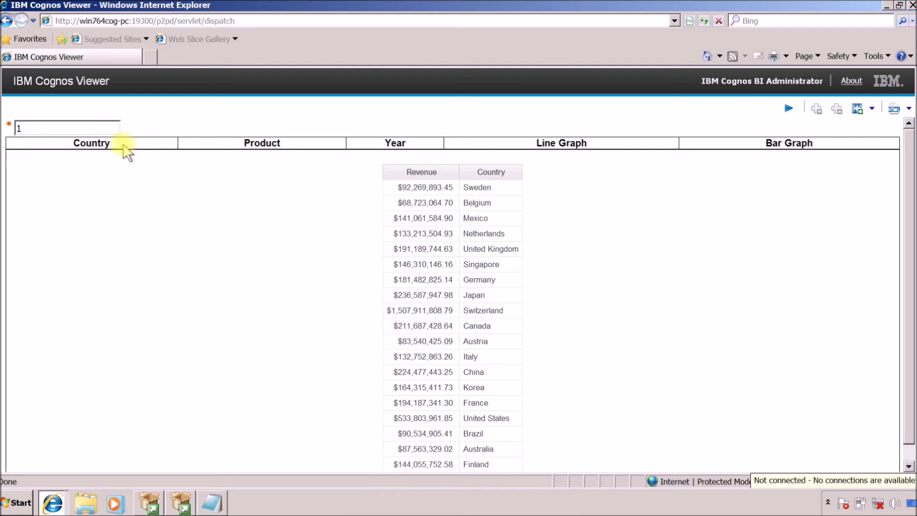
{"action": "left_click", "coordinate": [886, 7]}
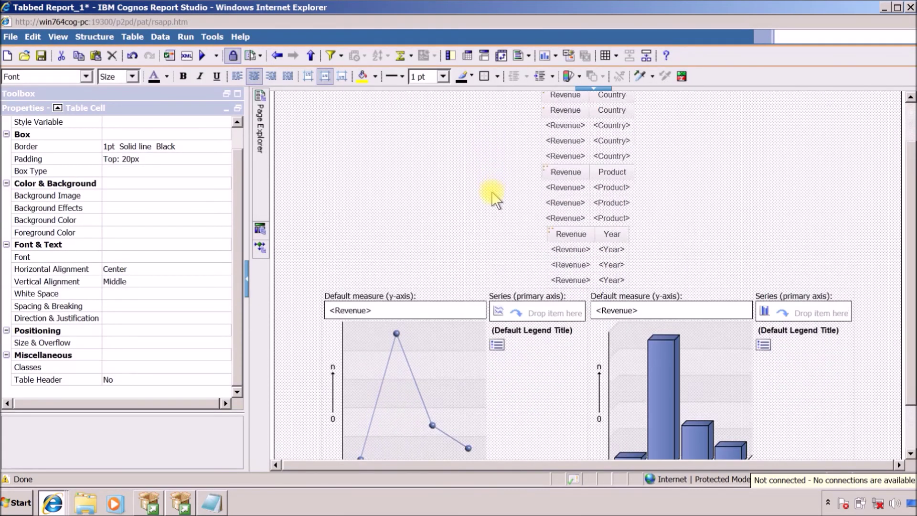
Step: Set the width of the Country tab's text item to 100%
{"action": "left_click", "coordinate": [334, 117]}
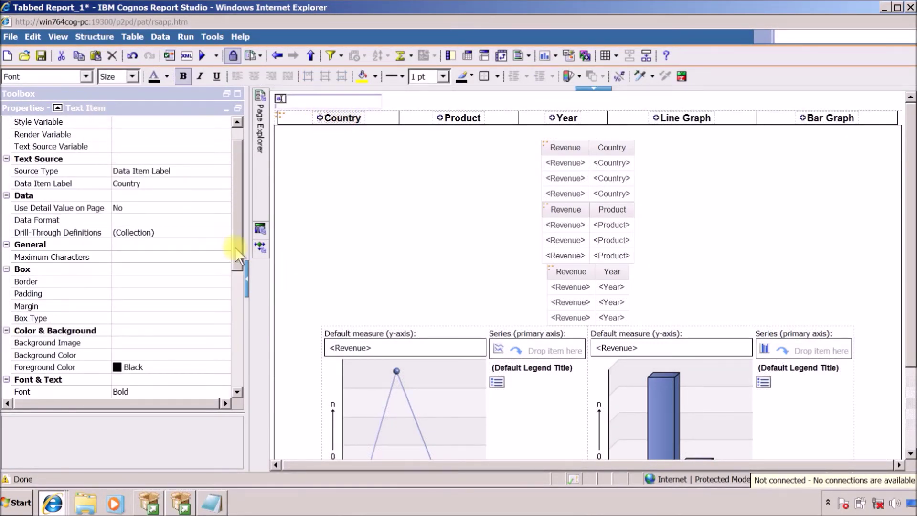
{"action": "left_click_drag", "start_coordinate": [236, 248], "coordinate": [236, 382]}
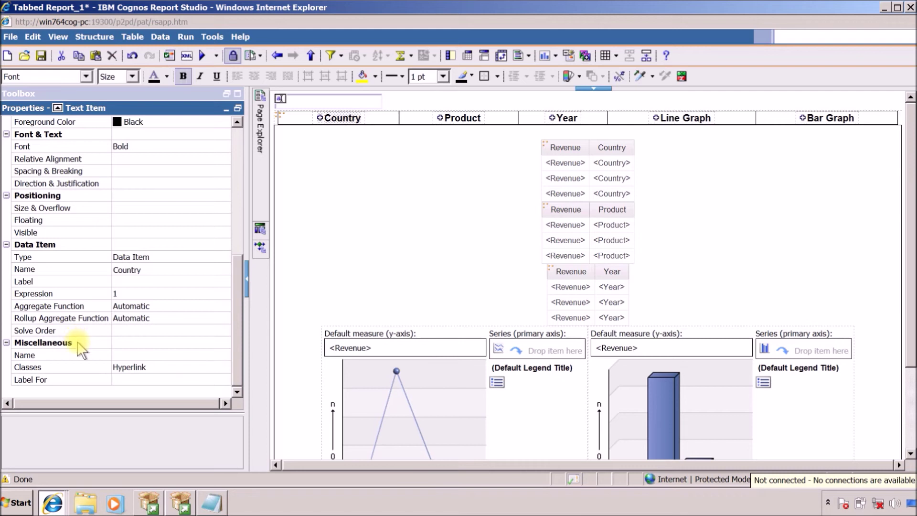
{"action": "left_click", "coordinate": [105, 208]}
{"action": "left_click", "coordinate": [224, 208]}
{"action": "left_click", "coordinate": [383, 213]}
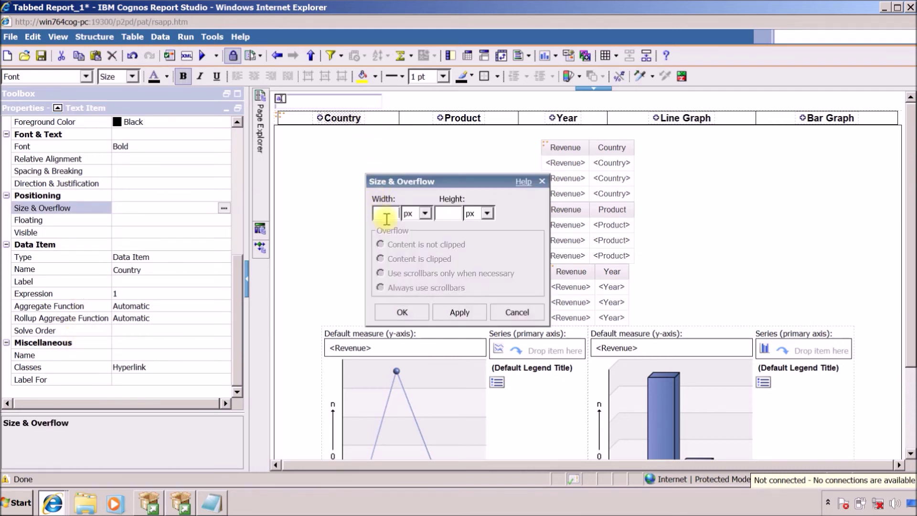
{"action": "type", "text": "100"}
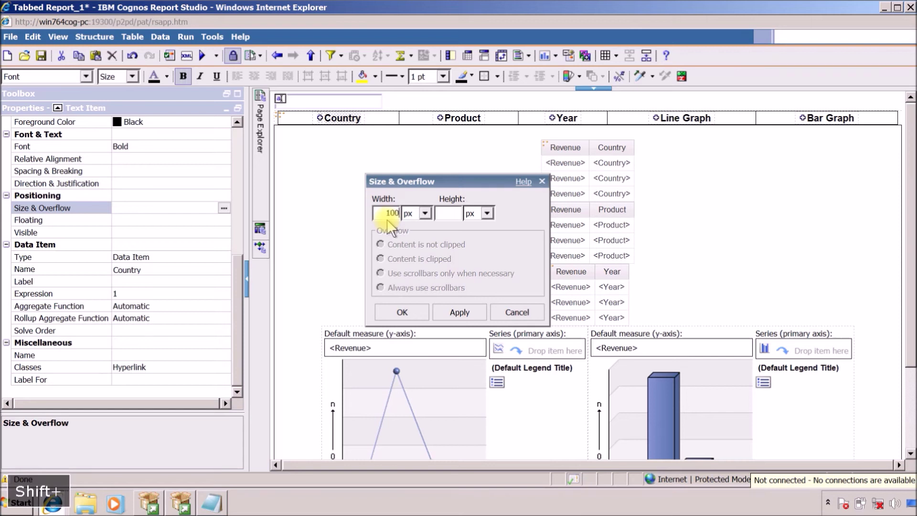
{"action": "left_click", "coordinate": [425, 213]}
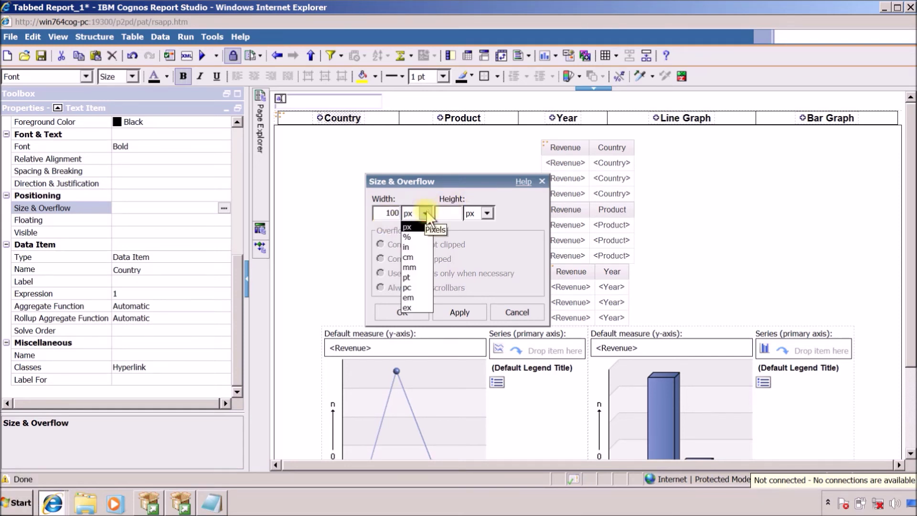
{"action": "left_click", "coordinate": [408, 237]}
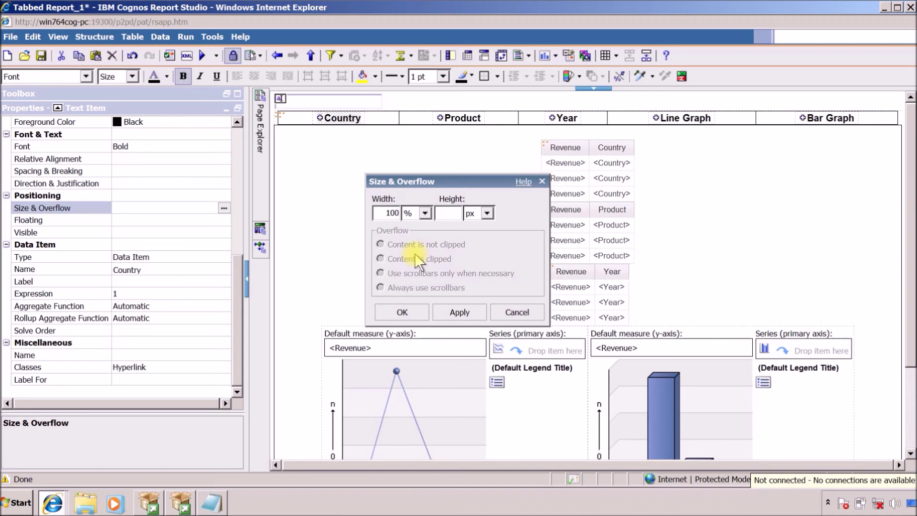
{"action": "left_click", "coordinate": [449, 313]}
{"action": "left_click", "coordinate": [402, 312]}
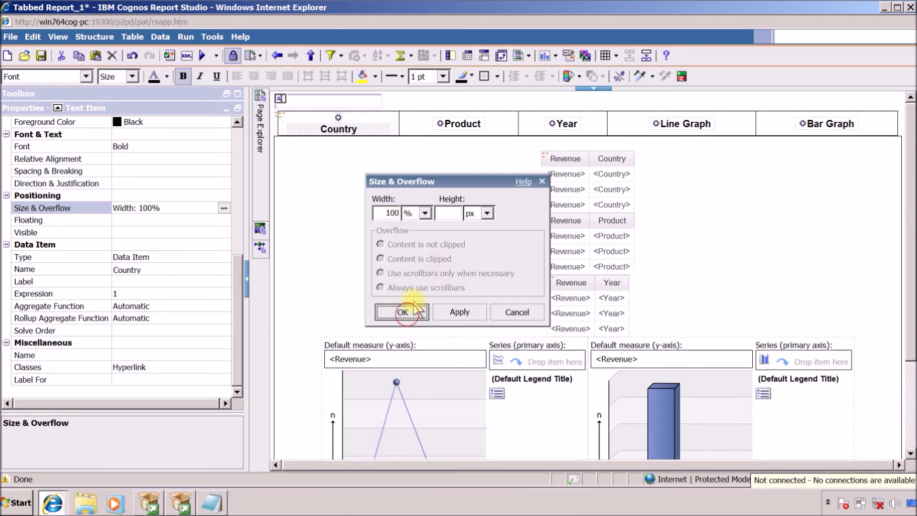
Step: Set the width of the Product tab's text item to 100%
{"action": "left_click", "coordinate": [459, 123]}
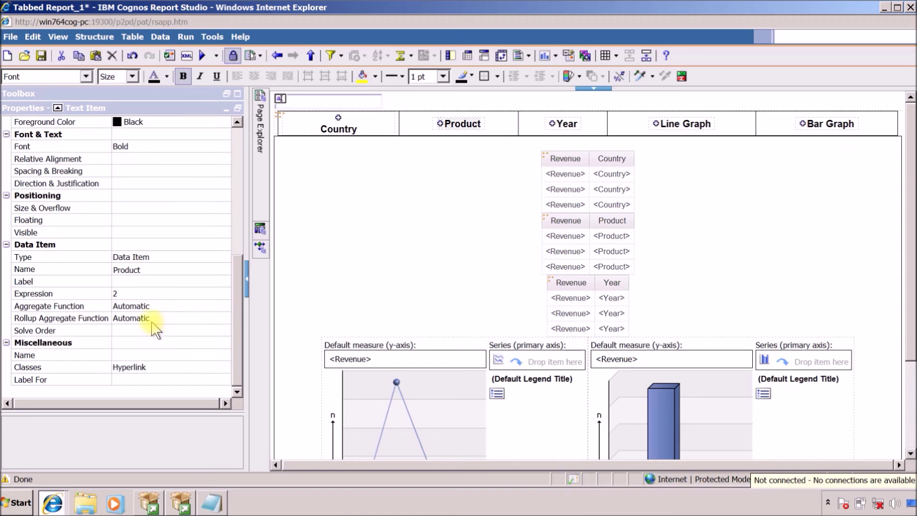
{"action": "left_click", "coordinate": [136, 207]}
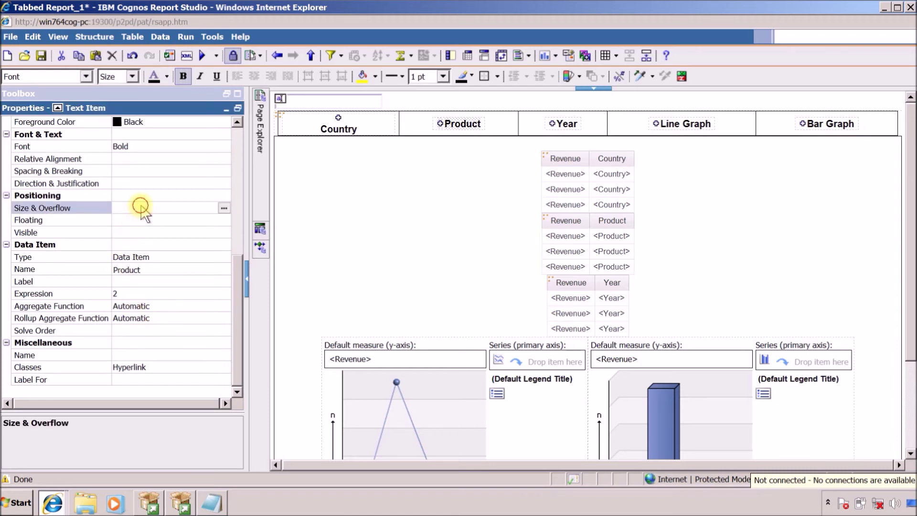
{"action": "left_click", "coordinate": [223, 208]}
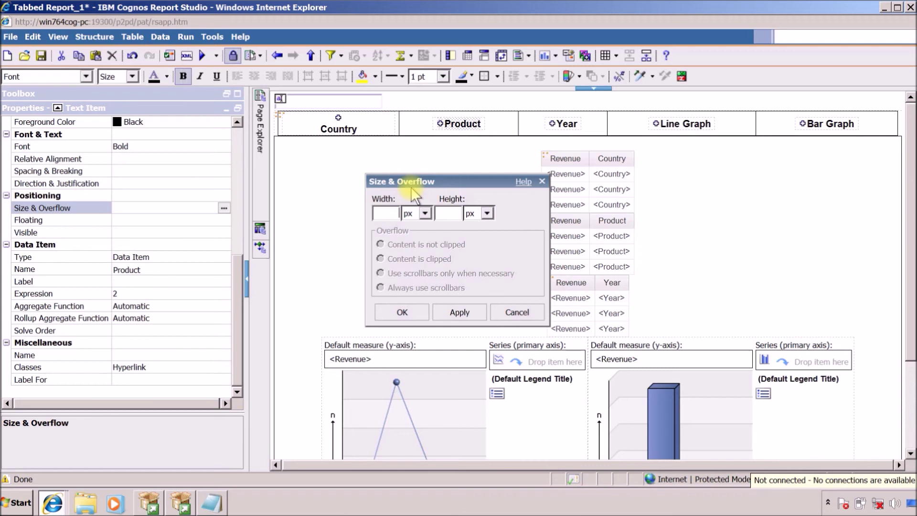
{"action": "key", "text": "shift"}
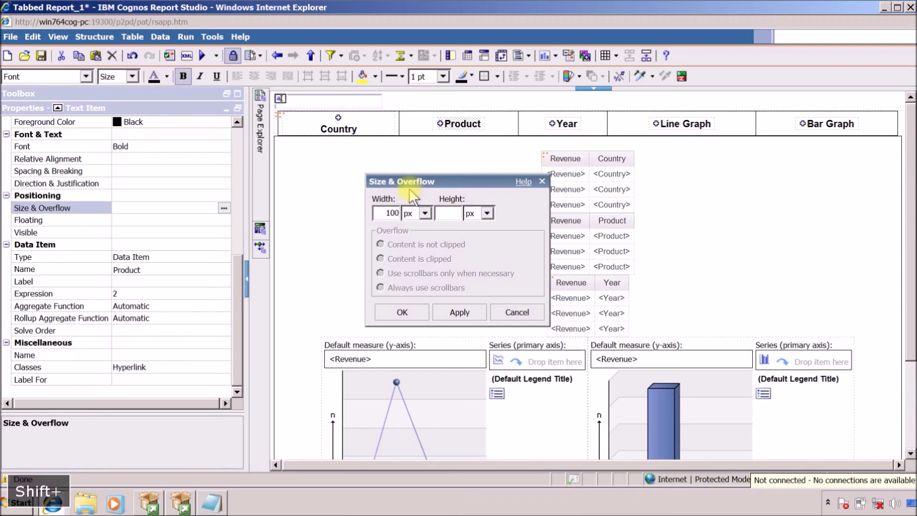
{"action": "left_click", "coordinate": [420, 212]}
{"action": "left_click", "coordinate": [415, 241]}
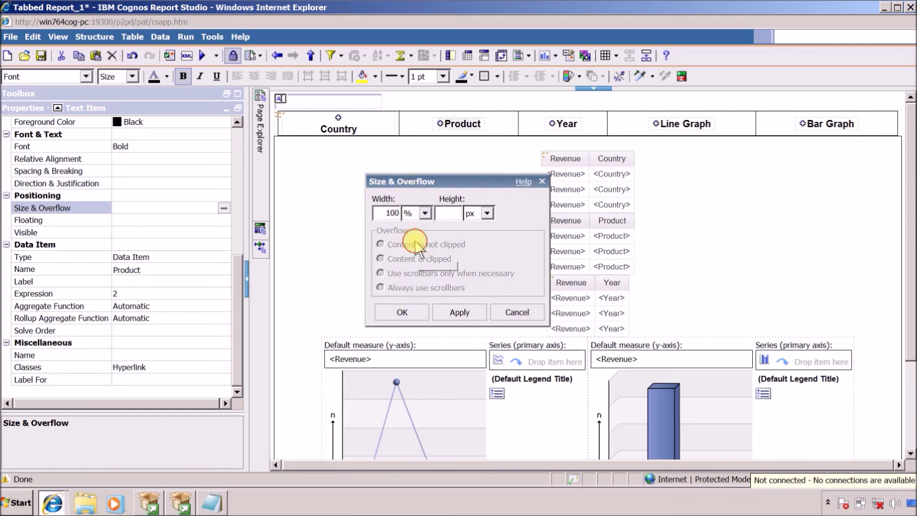
{"action": "left_click", "coordinate": [459, 312]}
{"action": "key", "text": "Return"}
Step: Set the width of the Year tab's text item to 100%
{"action": "left_click", "coordinate": [564, 125]}
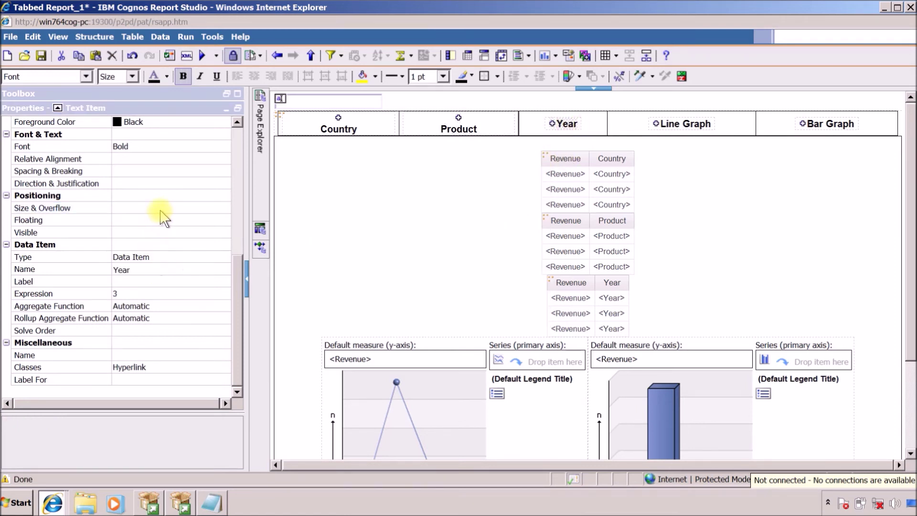
{"action": "left_click", "coordinate": [224, 205]}
{"action": "left_click", "coordinate": [225, 199]}
{"action": "left_click", "coordinate": [223, 208]}
{"action": "left_click", "coordinate": [224, 208]}
{"action": "left_click", "coordinate": [387, 213]}
{"action": "type", "text": "100"}
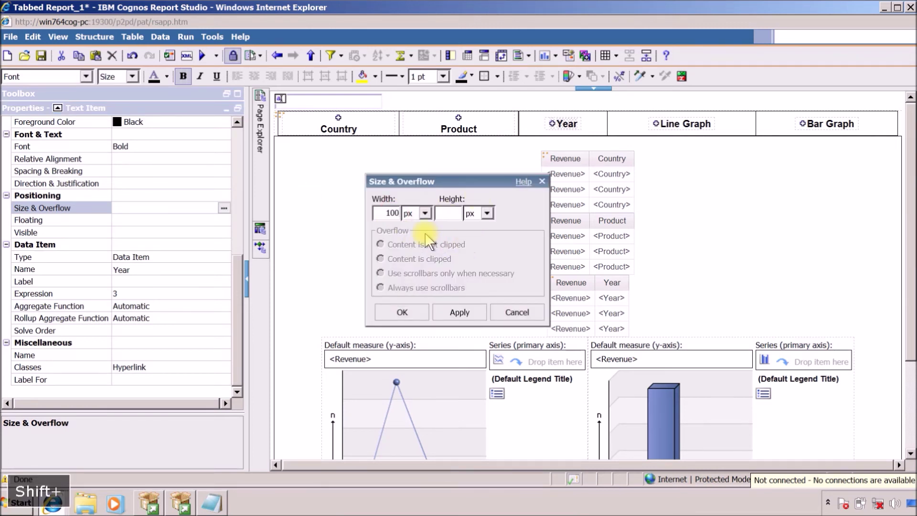
{"action": "left_click", "coordinate": [425, 213]}
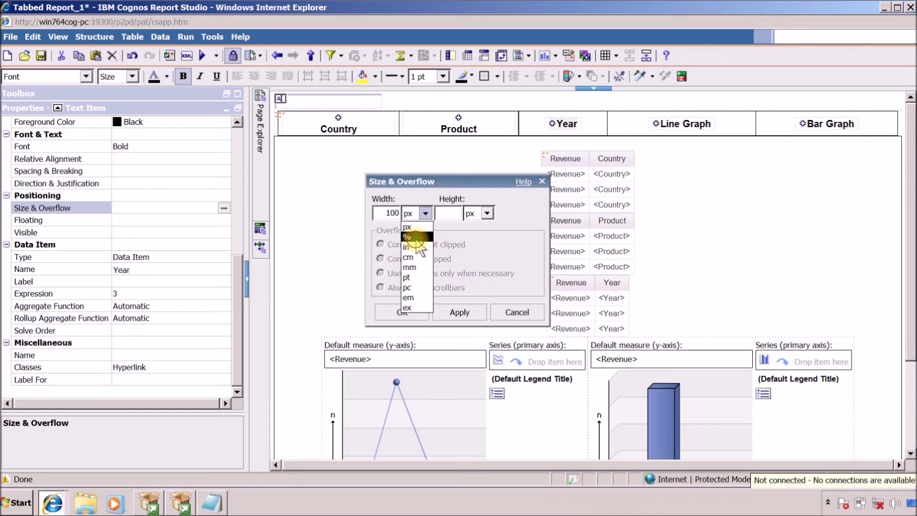
{"action": "left_click", "coordinate": [407, 237]}
{"action": "left_click", "coordinate": [460, 312]}
{"action": "left_click", "coordinate": [400, 311]}
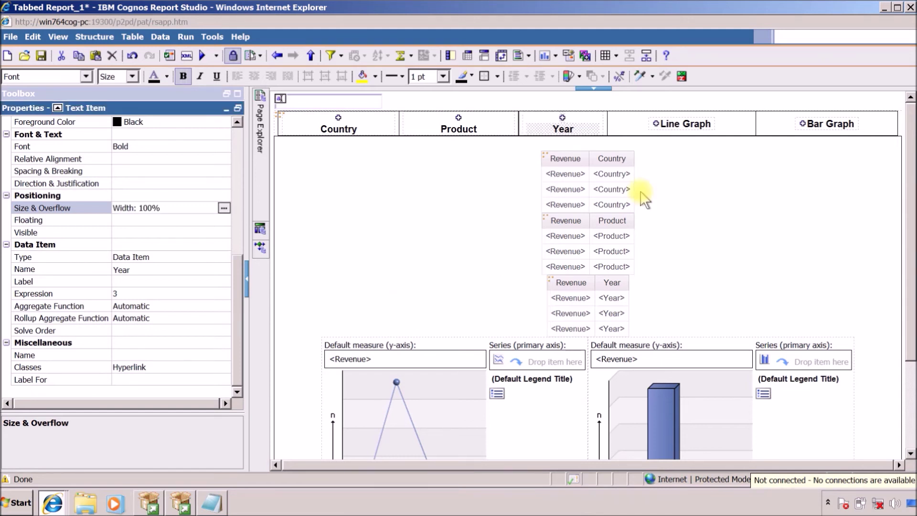
Step: Set the width of the Line Graph tab's text item to 100%
{"action": "left_click", "coordinate": [661, 125]}
{"action": "left_click", "coordinate": [148, 210]}
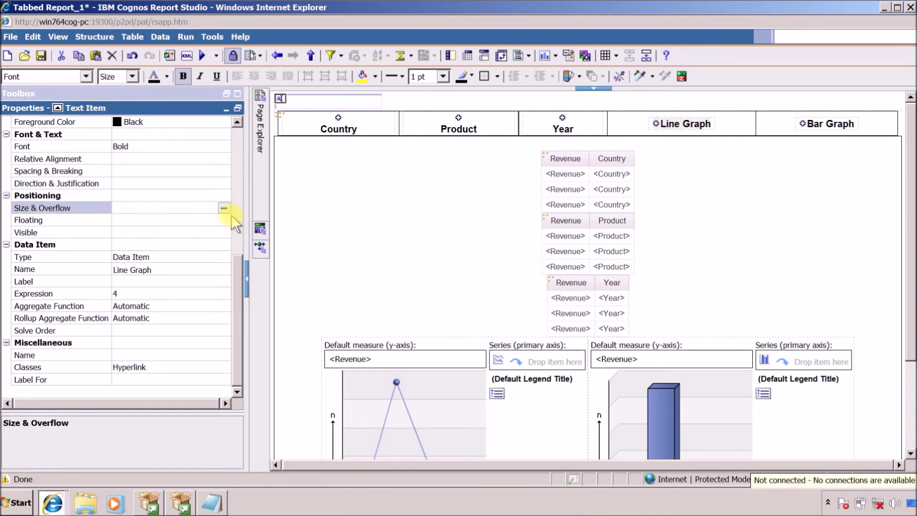
{"action": "left_click", "coordinate": [224, 208]}
{"action": "left_click", "coordinate": [391, 213]}
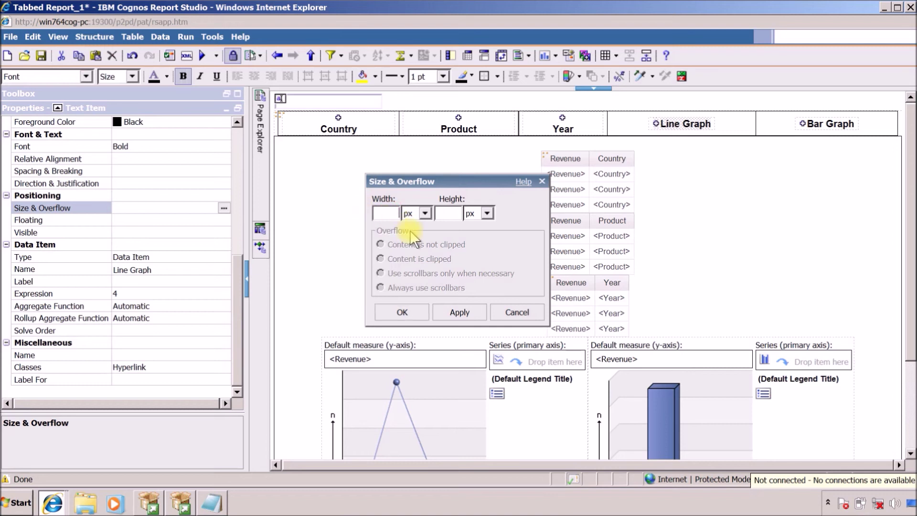
{"action": "type", "text": "100"}
{"action": "left_click", "coordinate": [415, 213]}
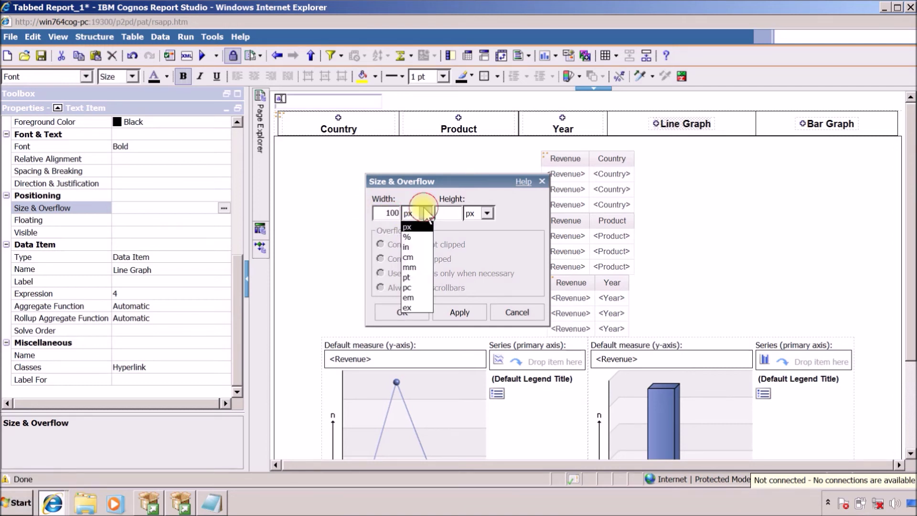
{"action": "left_click", "coordinate": [408, 235]}
{"action": "left_click", "coordinate": [458, 312]}
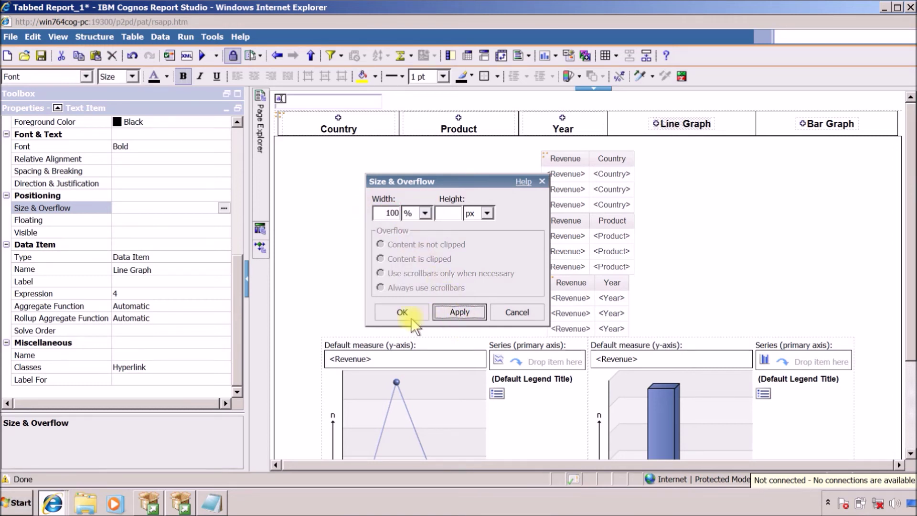
{"action": "left_click", "coordinate": [406, 316]}
Step: Set the width of the Bar Graph tab's text item to 100%
{"action": "left_click", "coordinate": [812, 123]}
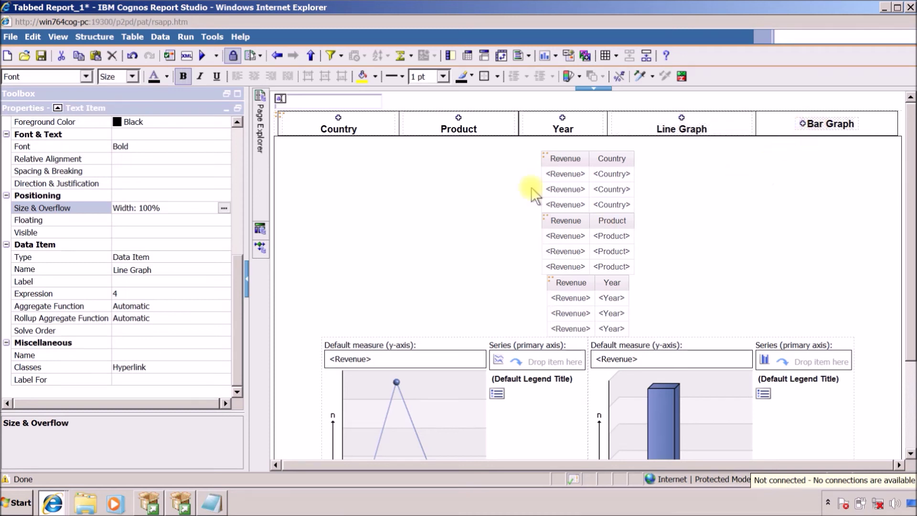
{"action": "left_click", "coordinate": [195, 208]}
{"action": "left_click", "coordinate": [224, 208]}
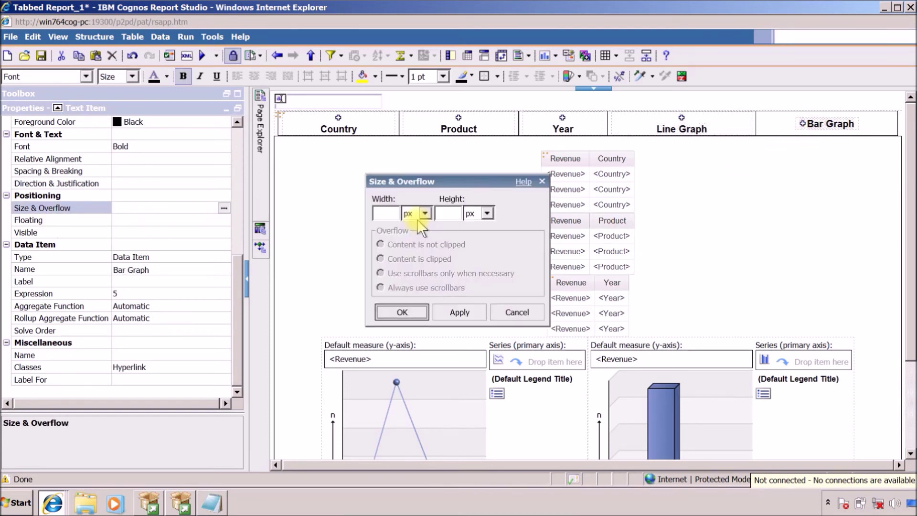
{"action": "type", "text": "100"}
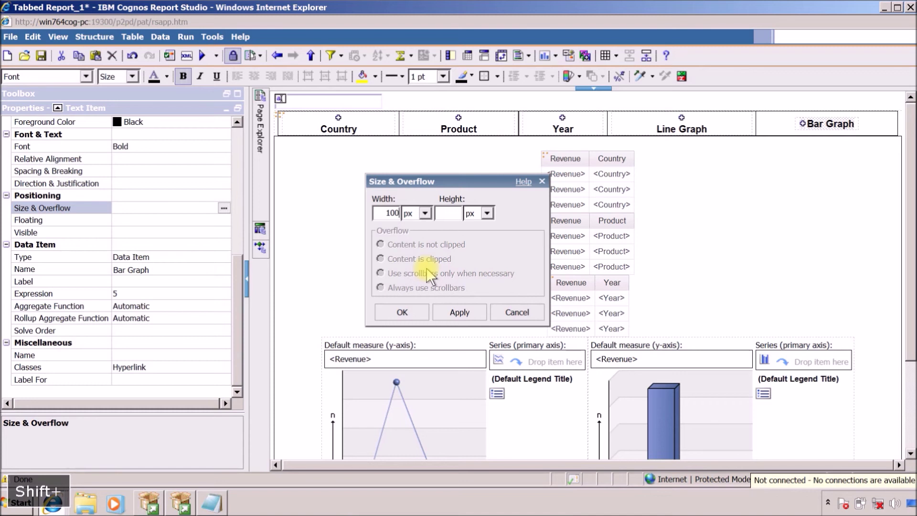
{"action": "left_click", "coordinate": [424, 213]}
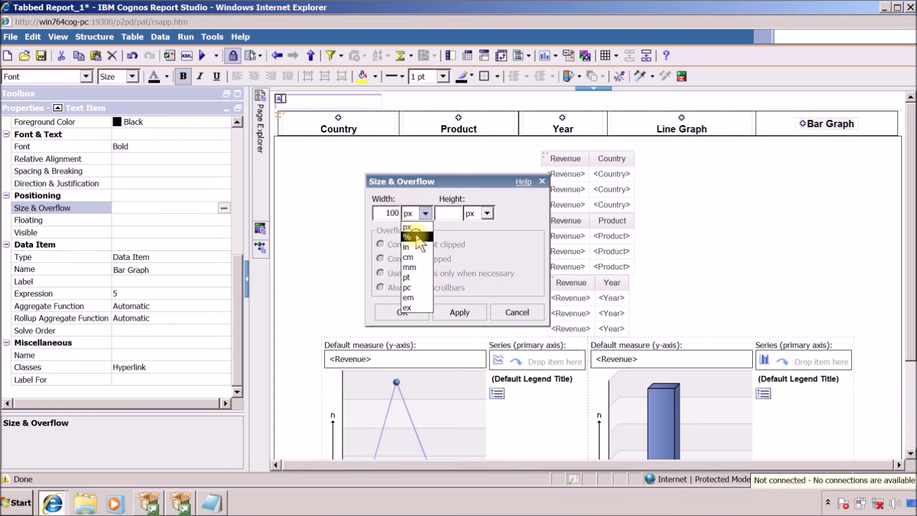
{"action": "left_click", "coordinate": [409, 241]}
{"action": "left_click", "coordinate": [458, 312]}
{"action": "left_click", "coordinate": [403, 312]}
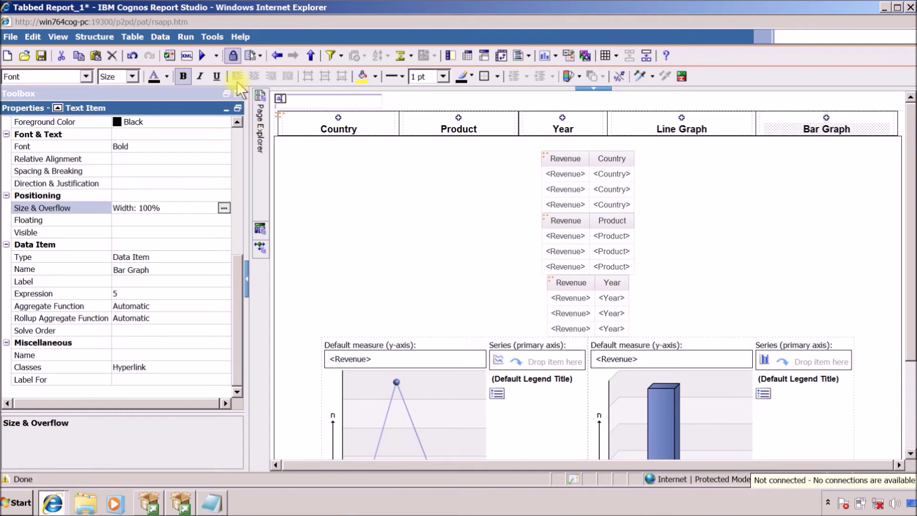
Step: Run the report maximized to check the full-width tab labels, and return to the report design
{"action": "left_click", "coordinate": [205, 54]}
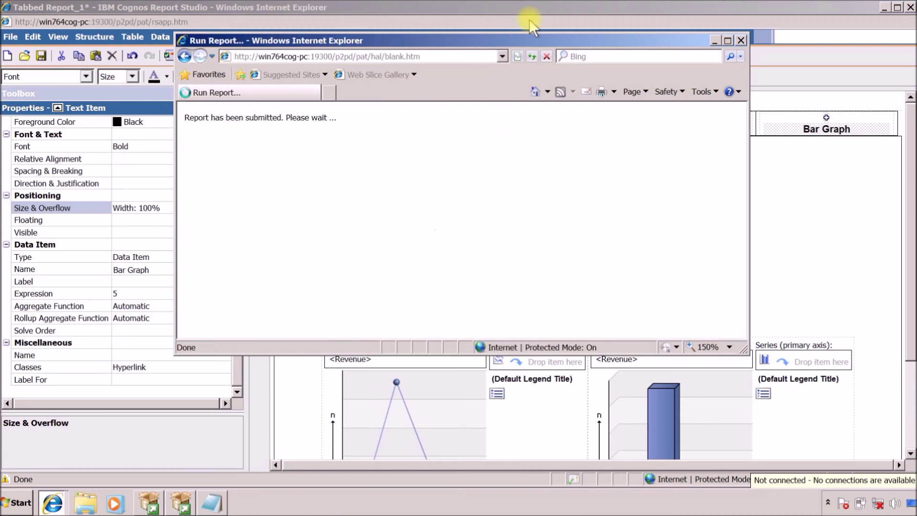
{"action": "double_click", "coordinate": [525, 42]}
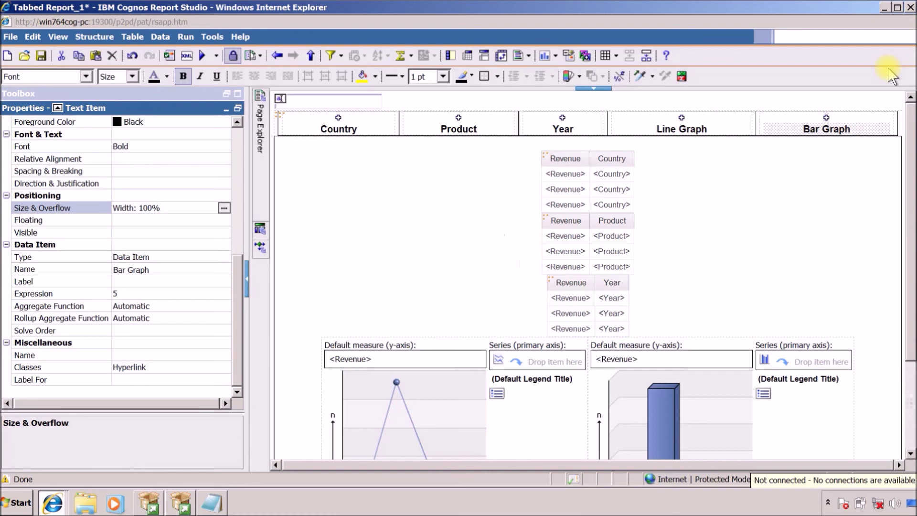
Step: Assign S_Tab_Control as the style variable of the Country table cell, with all its values selected
{"action": "left_click", "coordinate": [279, 133]}
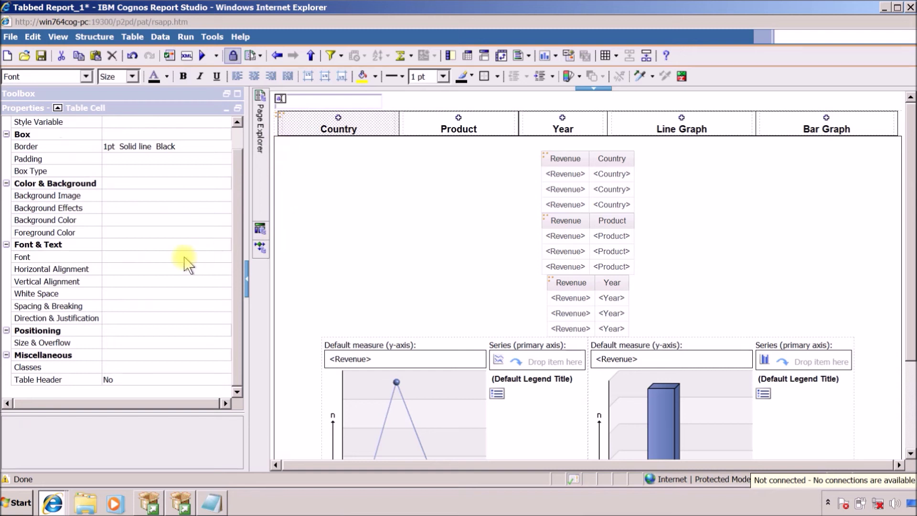
{"action": "scroll", "coordinate": [143, 265], "scroll_direction": "up", "scroll_amount": 1}
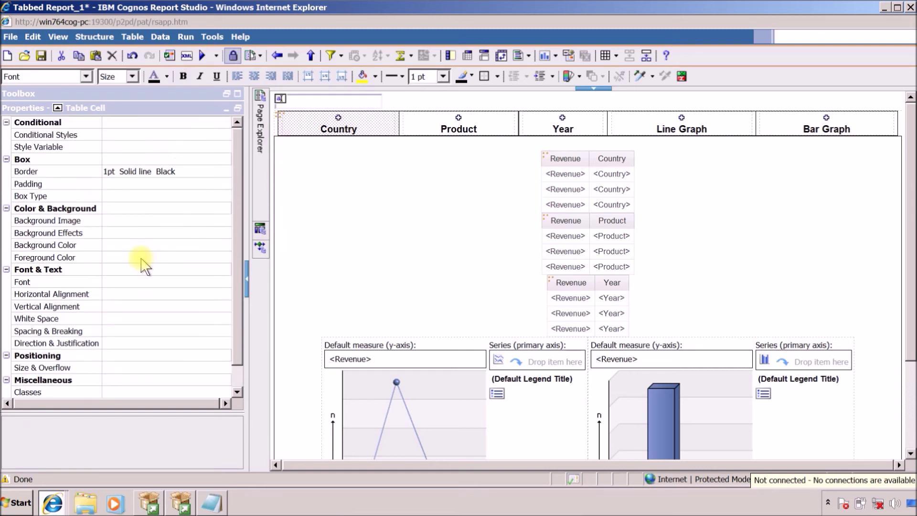
{"action": "left_click", "coordinate": [126, 149]}
{"action": "left_click", "coordinate": [224, 147]}
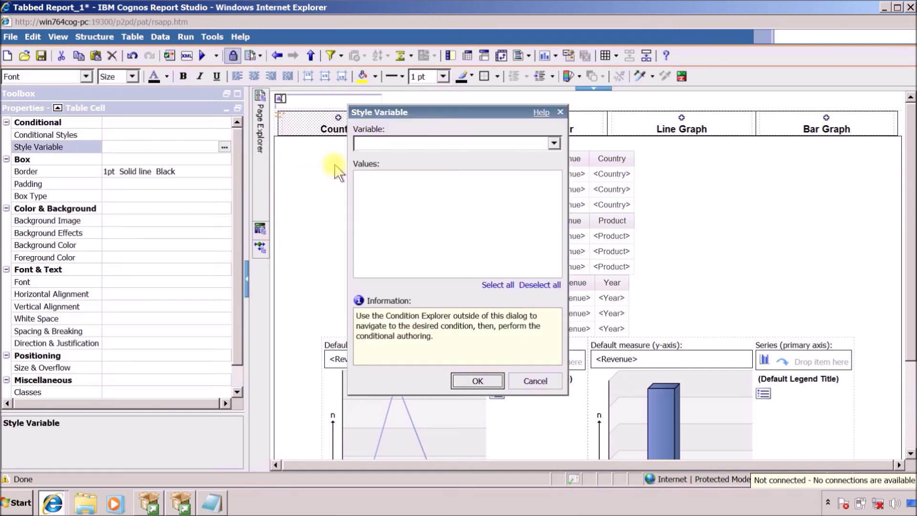
{"action": "left_click", "coordinate": [415, 142]}
{"action": "left_click", "coordinate": [395, 198]}
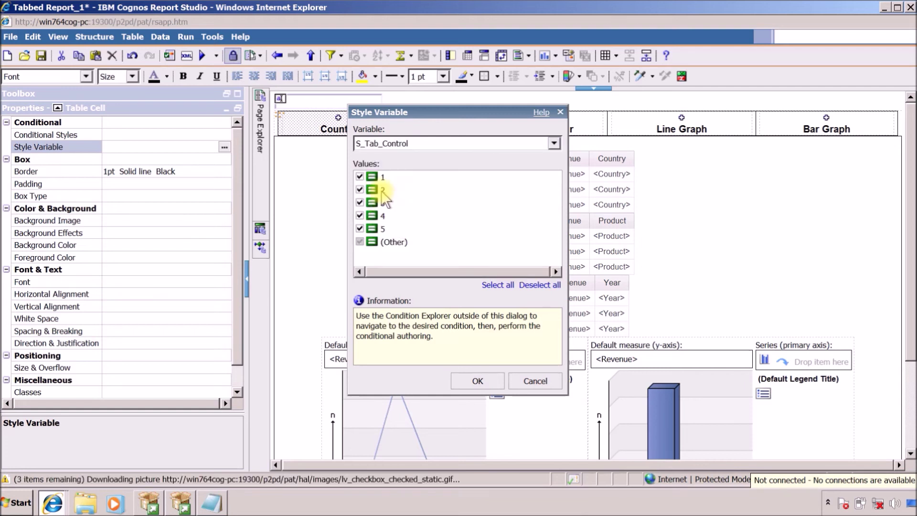
{"action": "left_click", "coordinate": [477, 380]}
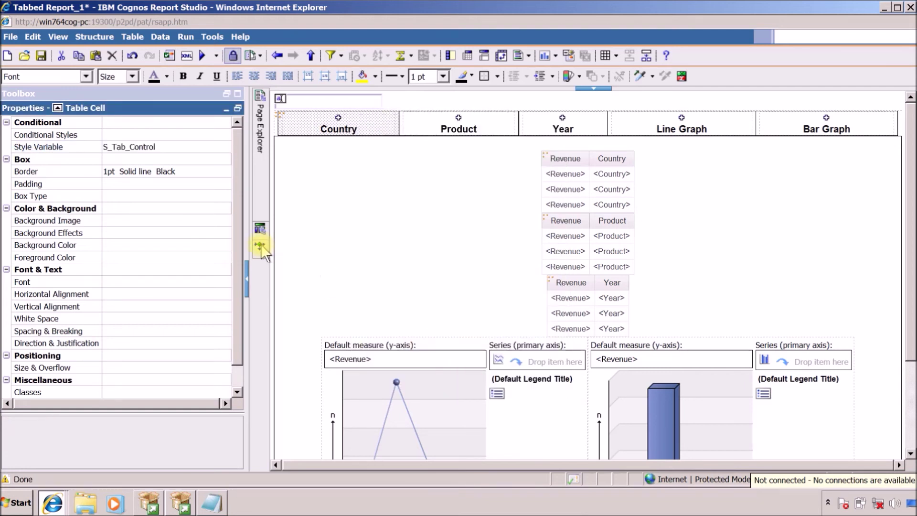
Step: For S_Tab_Control value 1, set the Country table cell's background color to Silver, and leave the conditional view
{"action": "mouse_move", "coordinate": [261, 245]}
{"action": "left_click", "coordinate": [333, 156]}
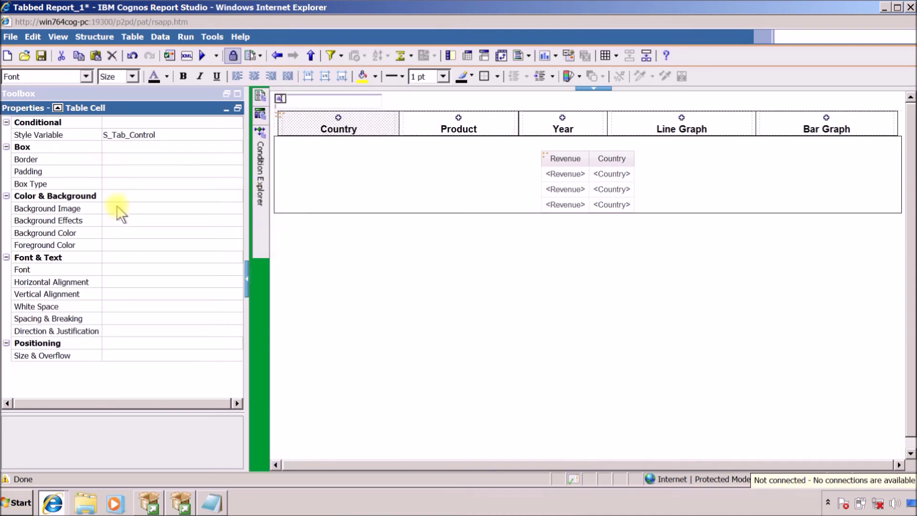
{"action": "left_click", "coordinate": [116, 233]}
{"action": "left_click", "coordinate": [235, 233]}
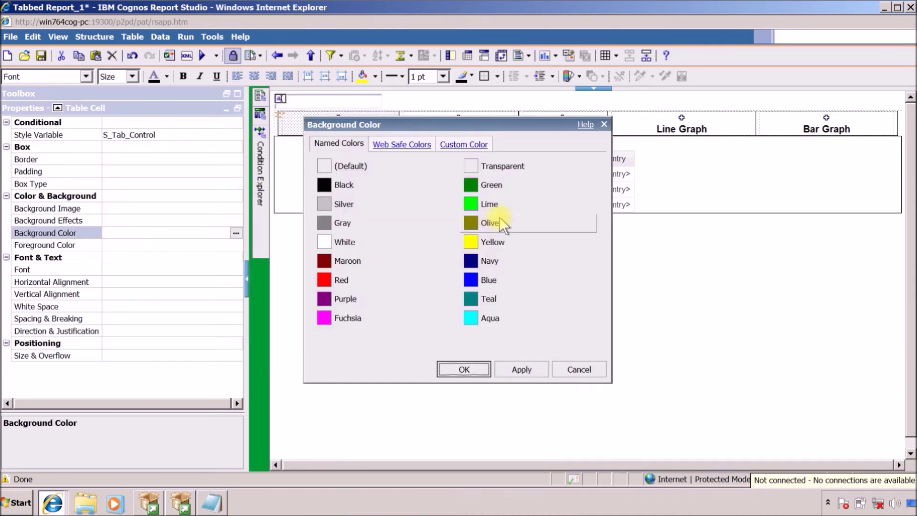
{"action": "left_click", "coordinate": [337, 204]}
{"action": "left_click", "coordinate": [521, 369]}
{"action": "left_click", "coordinate": [464, 369]}
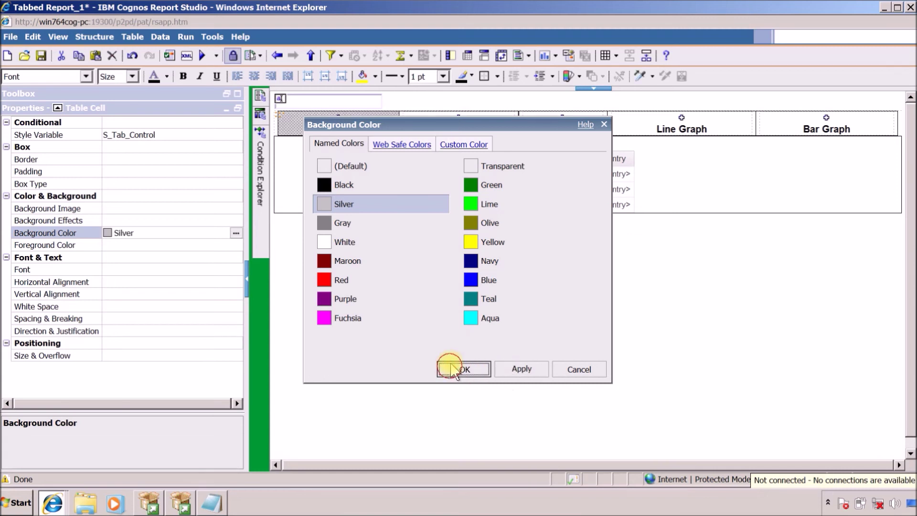
{"action": "double_click", "coordinate": [260, 317]}
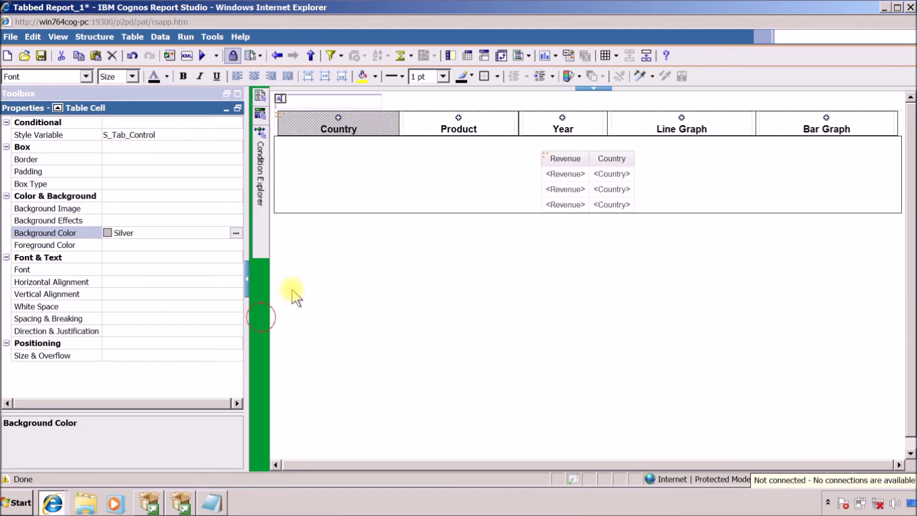
Step: Assign S_Tab_Control as the style variable of the Product table cell, with all its values selected
{"action": "left_click", "coordinate": [404, 125]}
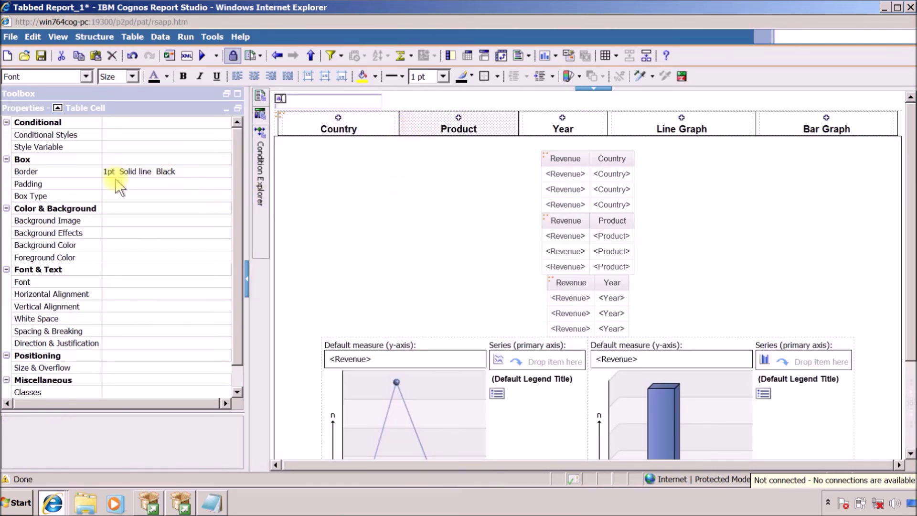
{"action": "left_click", "coordinate": [153, 147]}
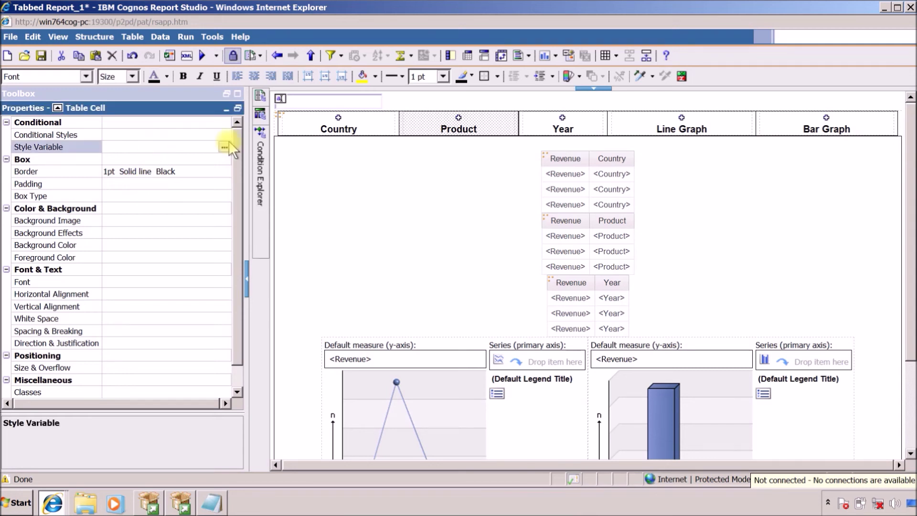
{"action": "left_click", "coordinate": [224, 147]}
{"action": "left_click", "coordinate": [402, 144]}
{"action": "left_click", "coordinate": [399, 190]}
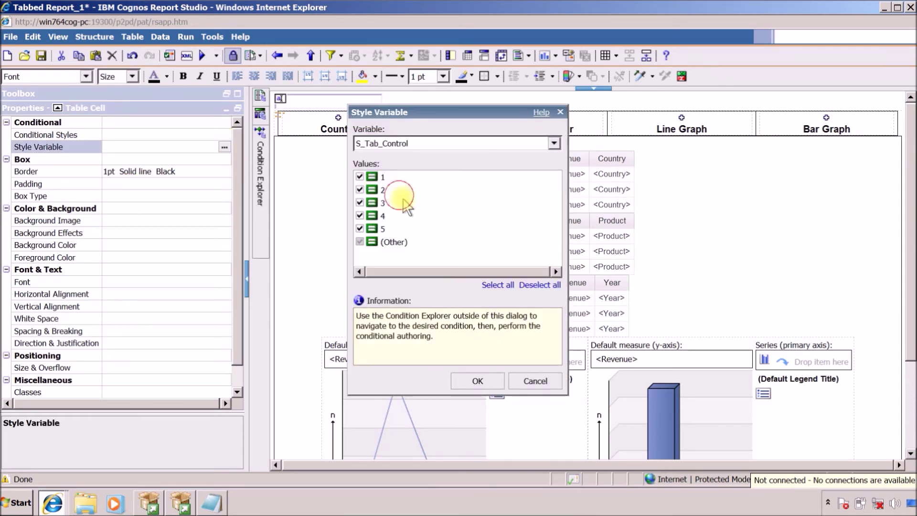
{"action": "left_click", "coordinate": [486, 385]}
{"action": "left_click", "coordinate": [126, 170]}
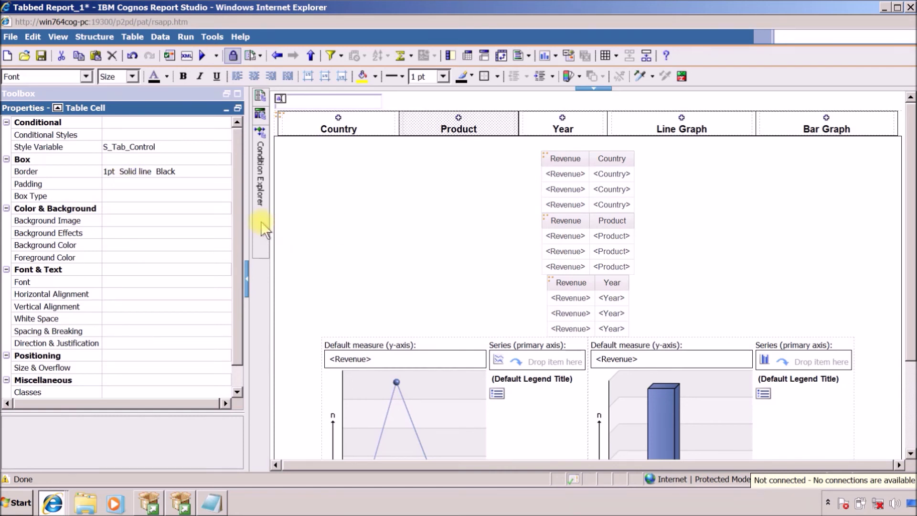
Step: For S_Tab_Control value 2, set the Product table cell's background color to Silver, and leave the conditional view
{"action": "mouse_move", "coordinate": [261, 222]}
{"action": "left_click", "coordinate": [330, 171]}
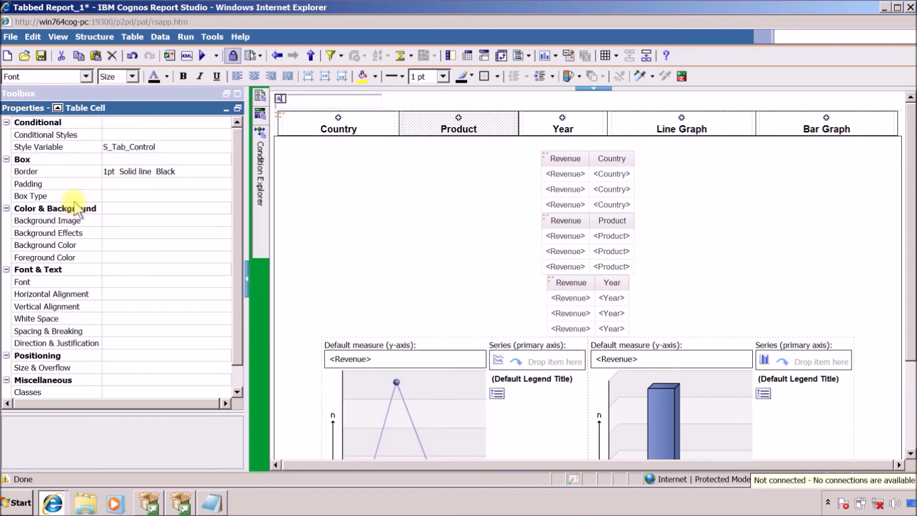
{"action": "left_click", "coordinate": [130, 233]}
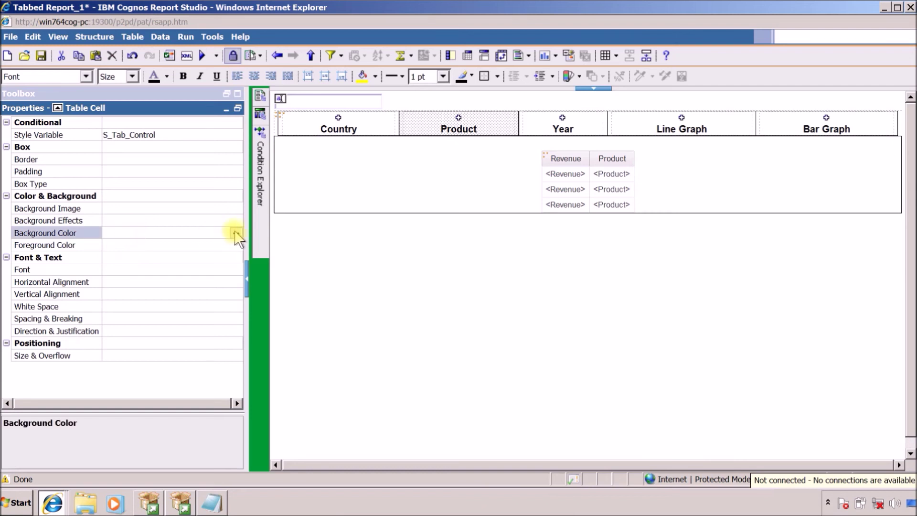
{"action": "left_click", "coordinate": [235, 232]}
{"action": "left_click", "coordinate": [341, 203]}
{"action": "left_click", "coordinate": [521, 369]}
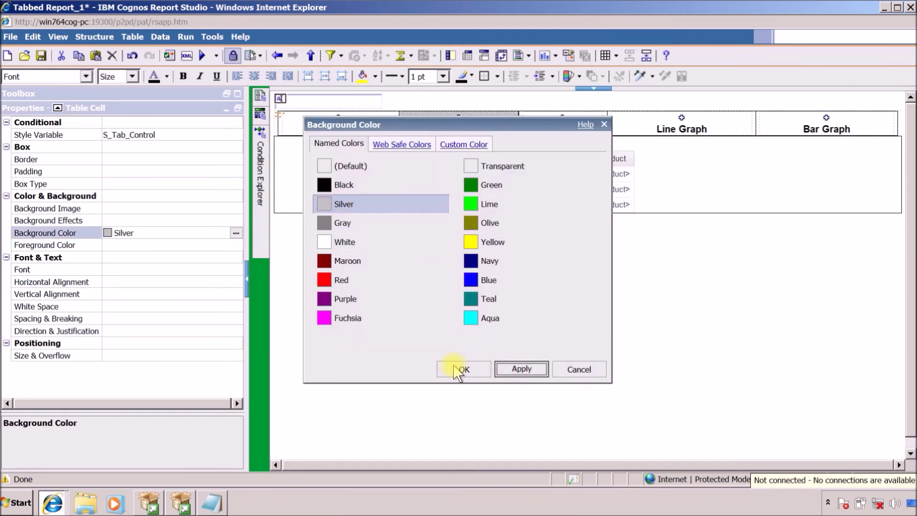
{"action": "left_click", "coordinate": [464, 369]}
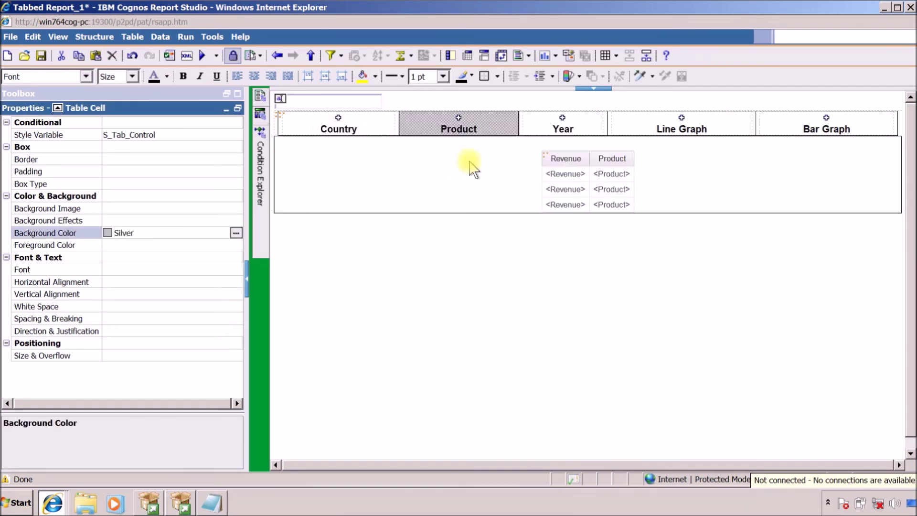
{"action": "left_click", "coordinate": [257, 305]}
Step: Assign S_Tab_Control as the style variable of the Year table cell, with all its values selected
{"action": "left_click", "coordinate": [521, 125]}
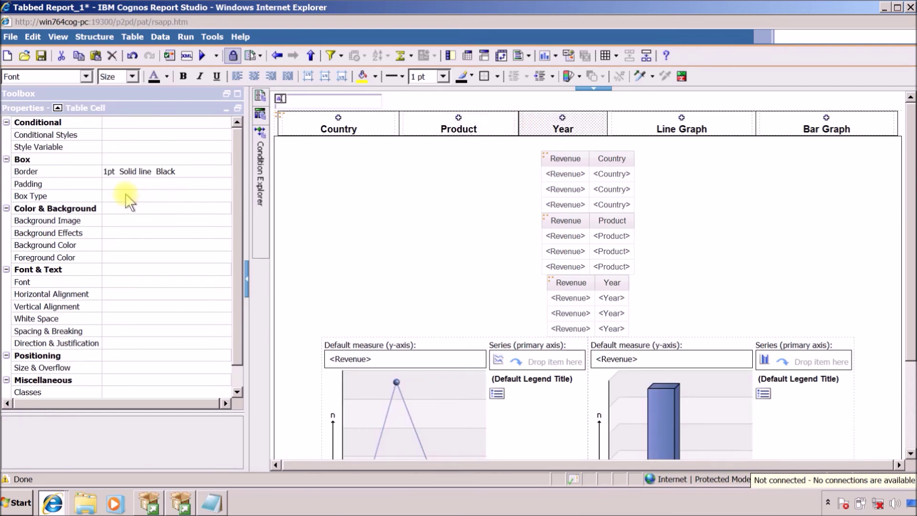
{"action": "left_click", "coordinate": [143, 147]}
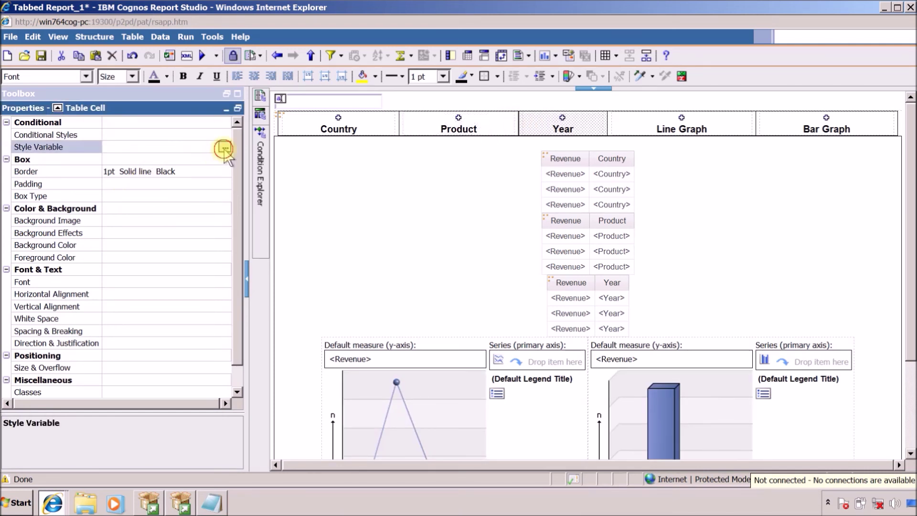
{"action": "left_click", "coordinate": [224, 147]}
{"action": "left_click", "coordinate": [409, 145]}
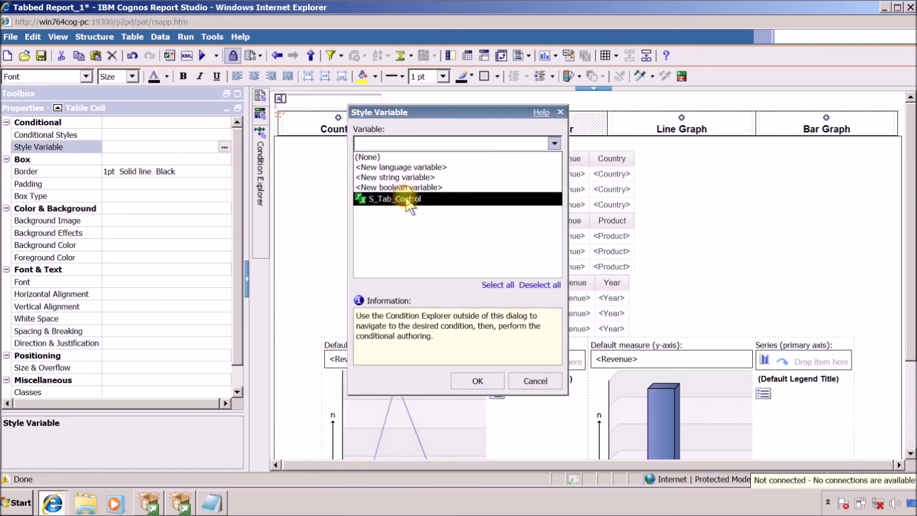
{"action": "left_click", "coordinate": [386, 198]}
{"action": "left_click", "coordinate": [478, 381]}
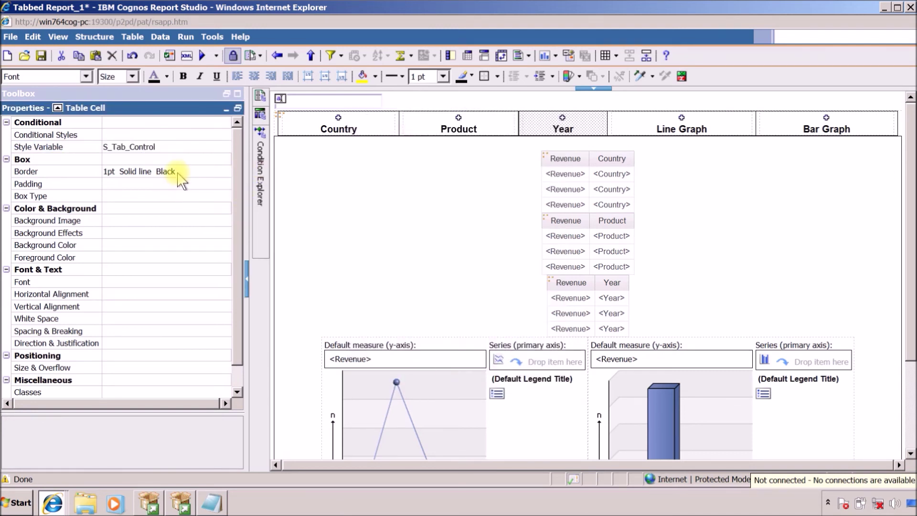
Step: For S_Tab_Control value 3, set the Year table cell's background color to Silver, and leave the conditional view
{"action": "mouse_move", "coordinate": [256, 237]}
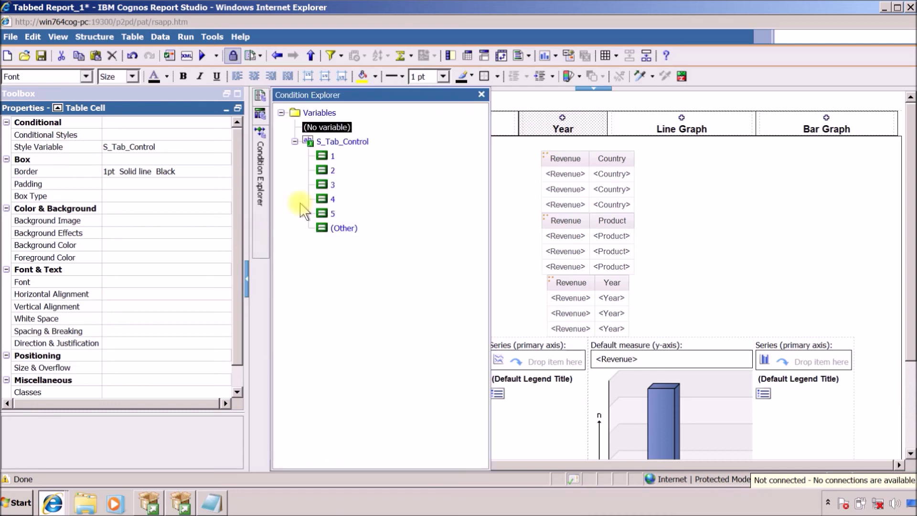
{"action": "left_click", "coordinate": [329, 210]}
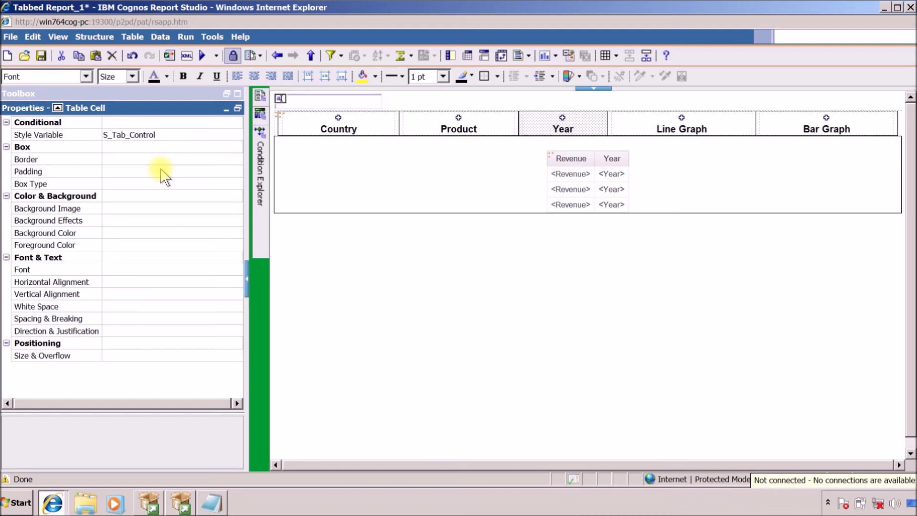
{"action": "left_click", "coordinate": [134, 234]}
{"action": "left_click", "coordinate": [236, 232]}
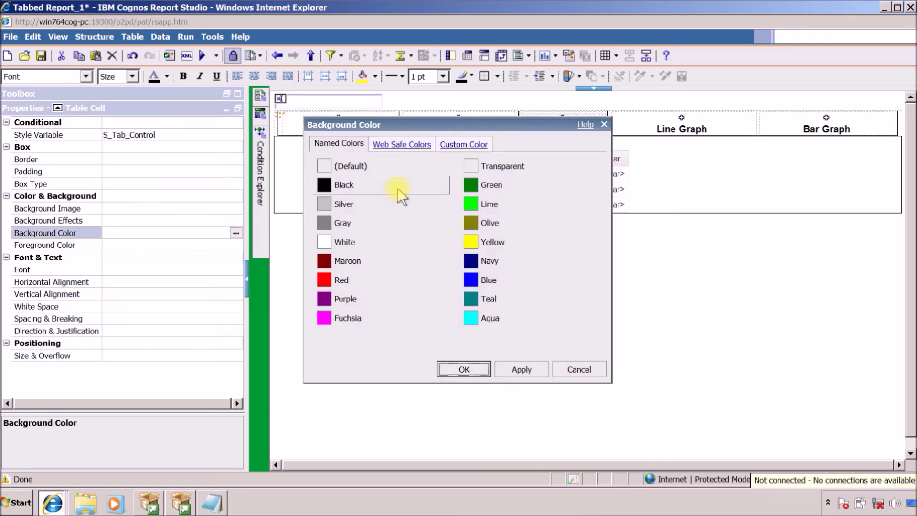
{"action": "left_click", "coordinate": [362, 204]}
{"action": "left_click", "coordinate": [517, 370]}
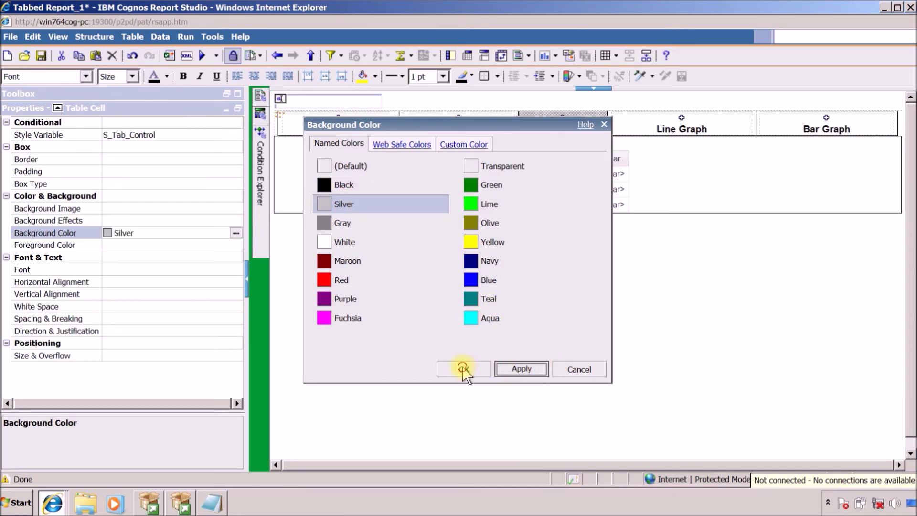
{"action": "left_click", "coordinate": [464, 370]}
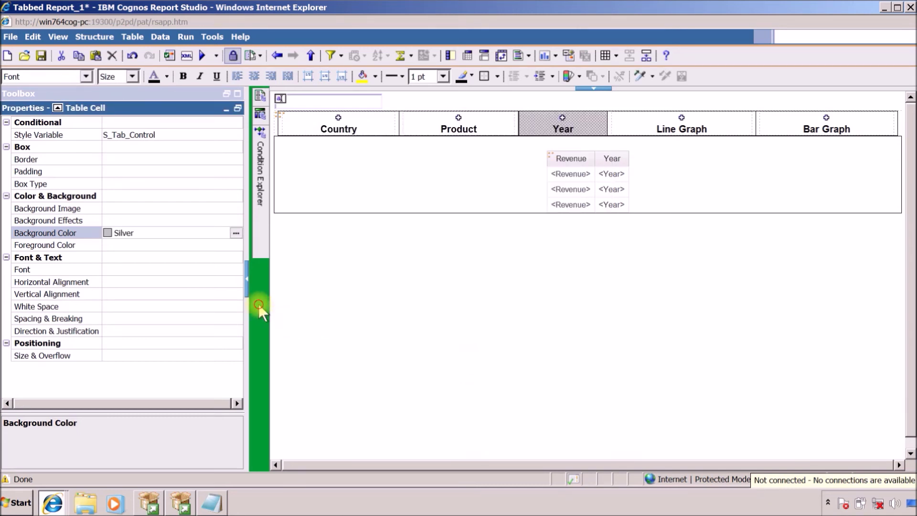
Step: Assign S_Tab_Control as the style variable of the Line Graph table cell, with all its values selected
{"action": "left_click", "coordinate": [640, 123]}
{"action": "left_click", "coordinate": [614, 123]}
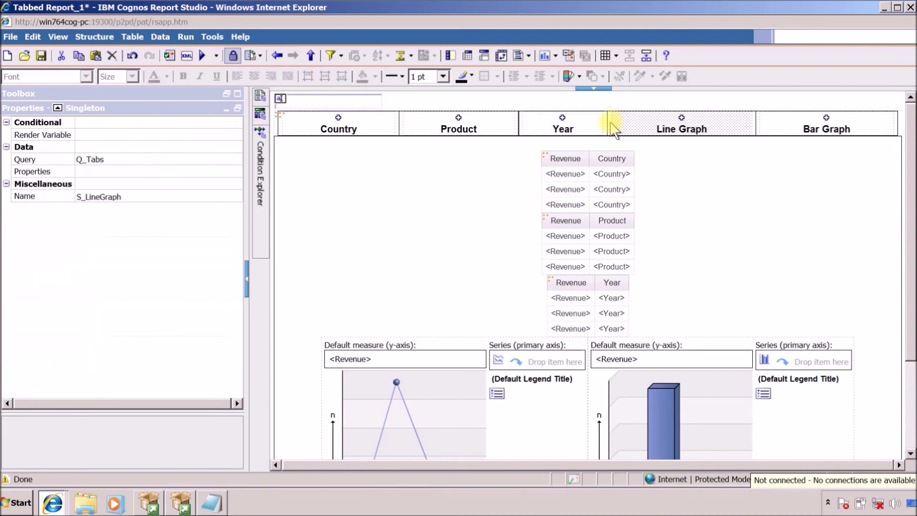
{"action": "left_click", "coordinate": [608, 122]}
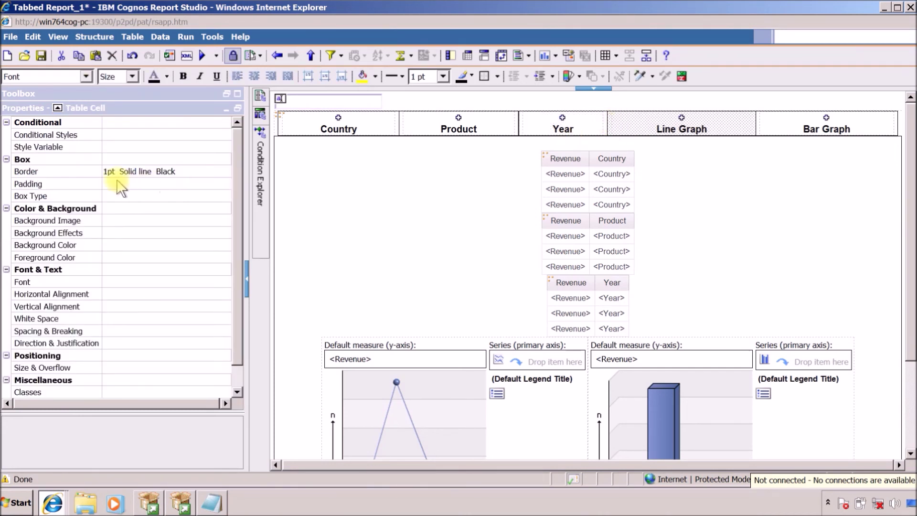
{"action": "left_click", "coordinate": [225, 146]}
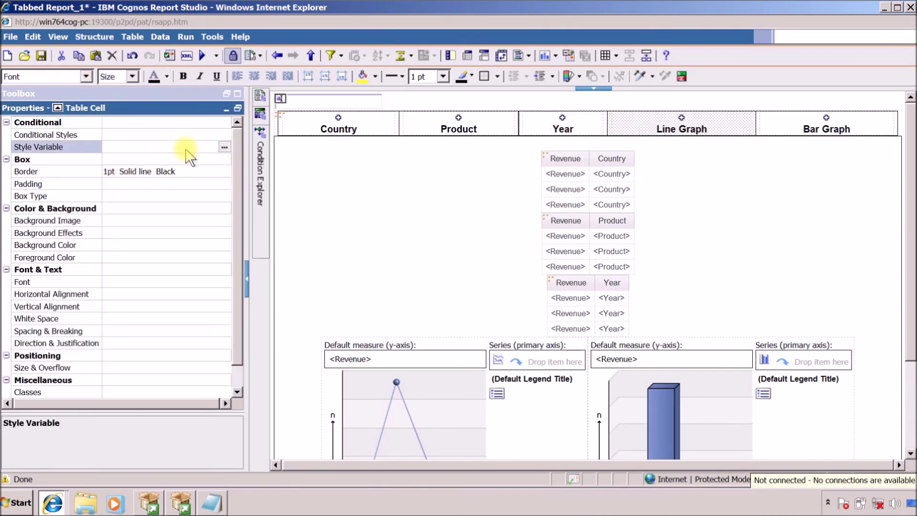
{"action": "left_click", "coordinate": [225, 146]}
{"action": "left_click", "coordinate": [456, 143]}
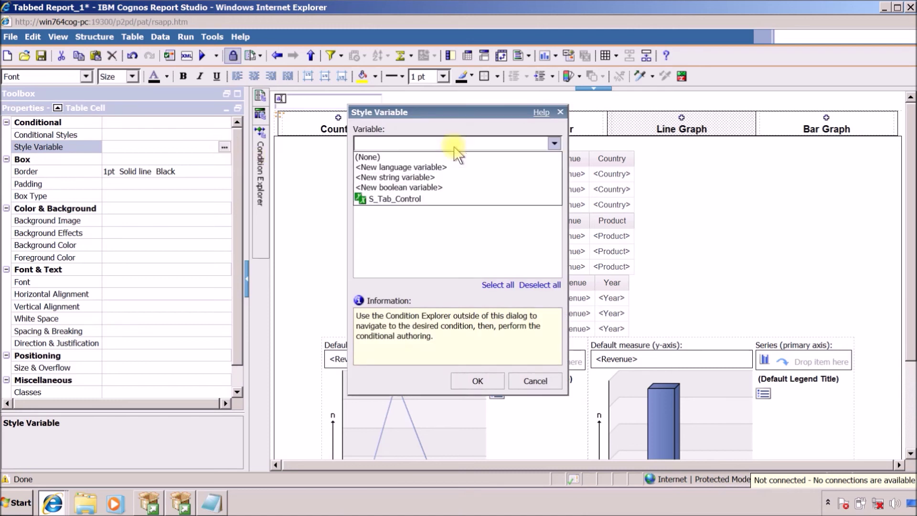
{"action": "left_click", "coordinate": [391, 198]}
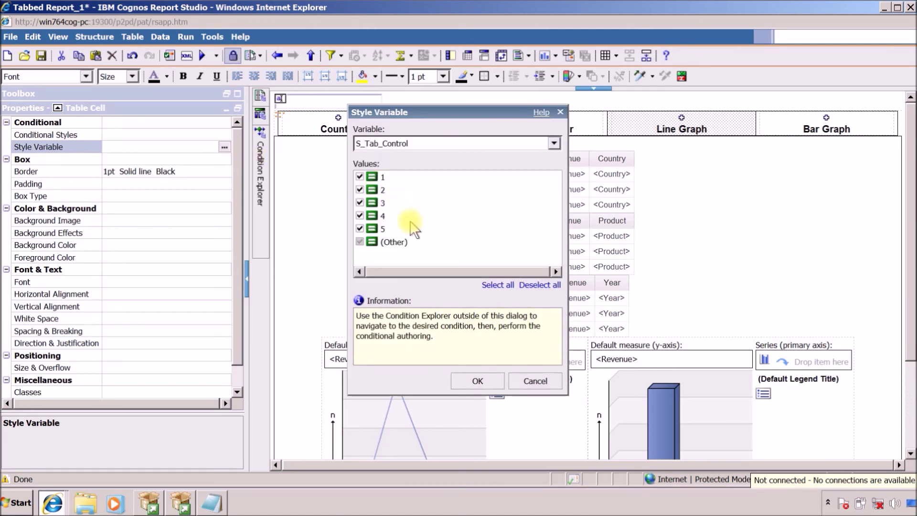
{"action": "left_click", "coordinate": [473, 381]}
Step: For S_Tab_Control value 4, set the Line Graph table cell's background color to Silver, and leave the conditional view
{"action": "mouse_move", "coordinate": [268, 210]}
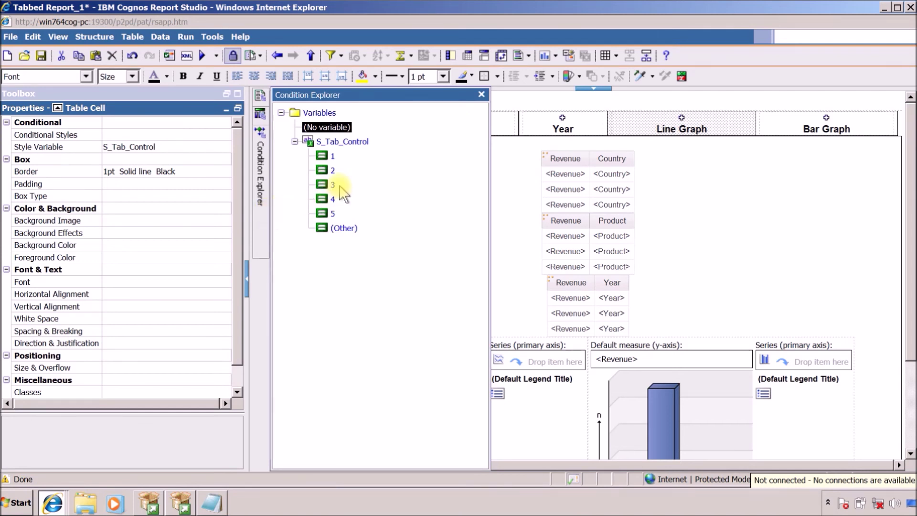
{"action": "left_click", "coordinate": [330, 199]}
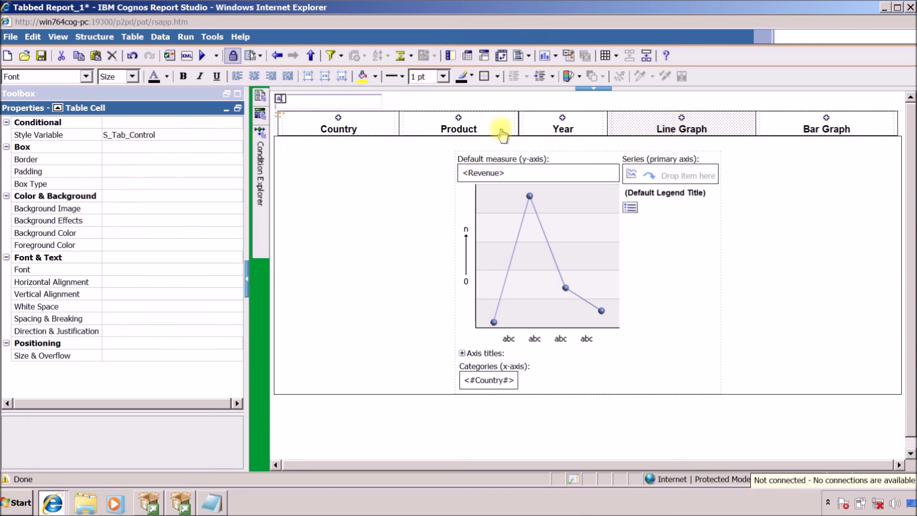
{"action": "left_click", "coordinate": [149, 232]}
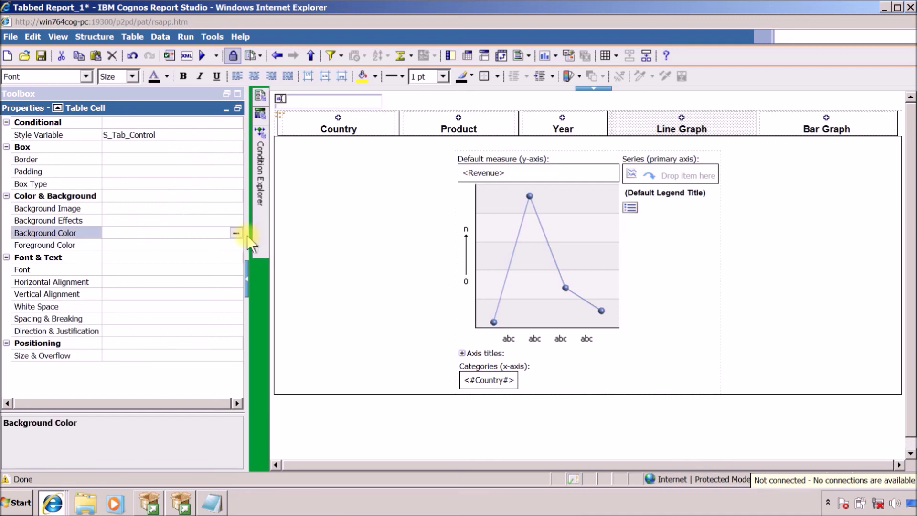
{"action": "left_click", "coordinate": [365, 204]}
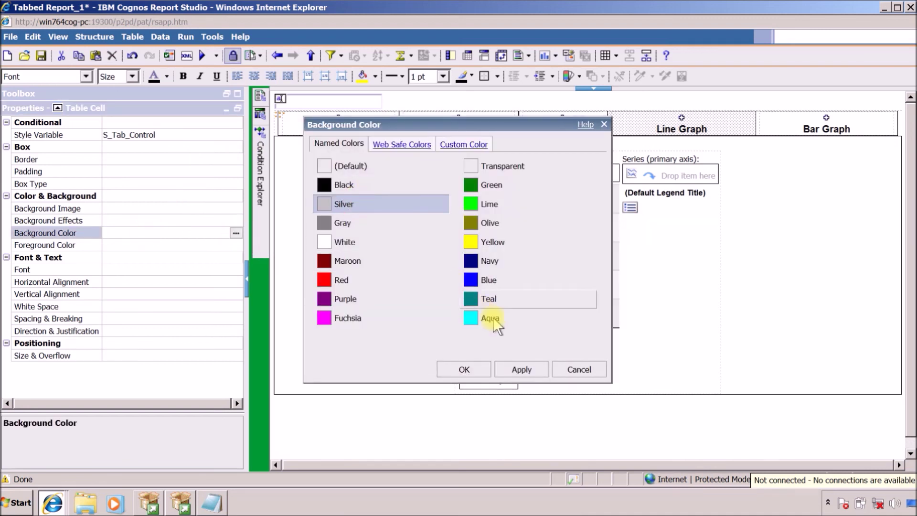
{"action": "left_click", "coordinate": [529, 368]}
{"action": "left_click", "coordinate": [441, 374]}
{"action": "left_click", "coordinate": [382, 260]}
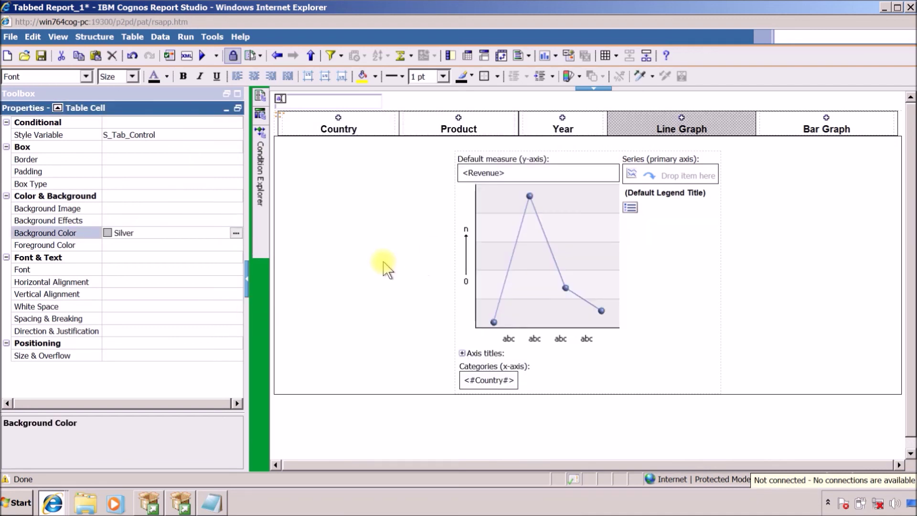
Step: Select the table cell that holds the Bar Graph tab
{"action": "left_click", "coordinate": [772, 125]}
{"action": "left_click", "coordinate": [757, 126]}
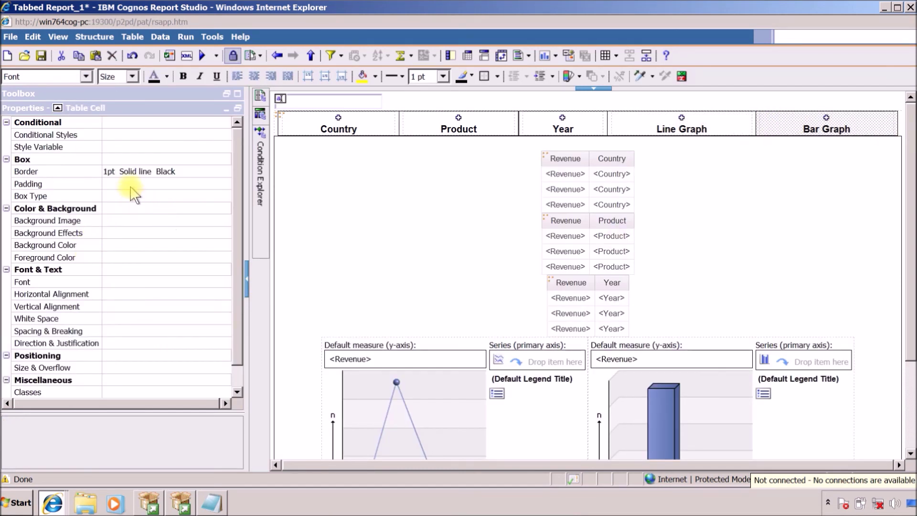
{"action": "left_click", "coordinate": [119, 245]}
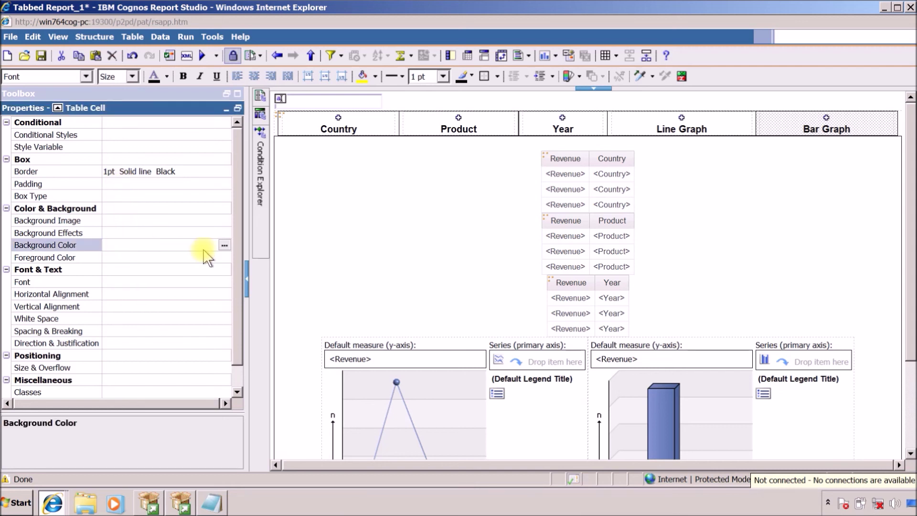
{"action": "left_click", "coordinate": [224, 245]}
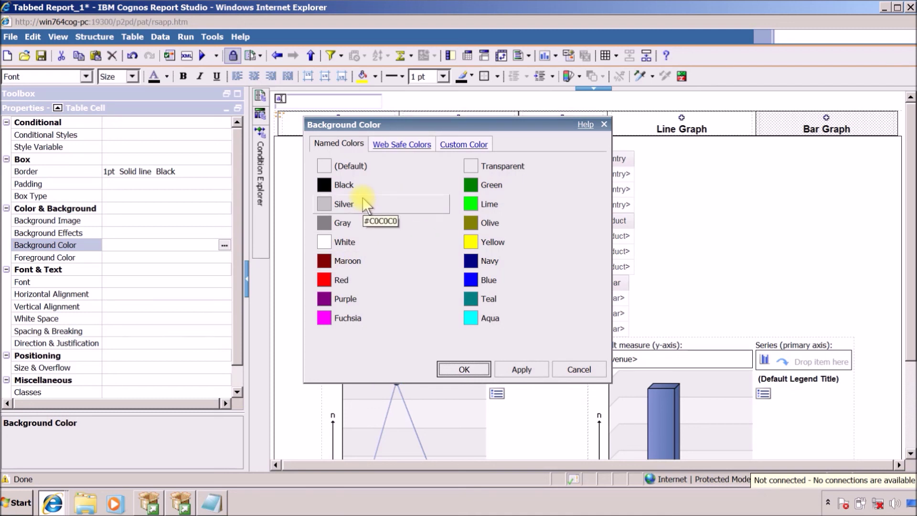
{"action": "left_click", "coordinate": [578, 369]}
Step: Assign S_Tab_Control as the style variable of the Bar Graph table cell
{"action": "left_click", "coordinate": [138, 146]}
{"action": "left_click", "coordinate": [223, 147]}
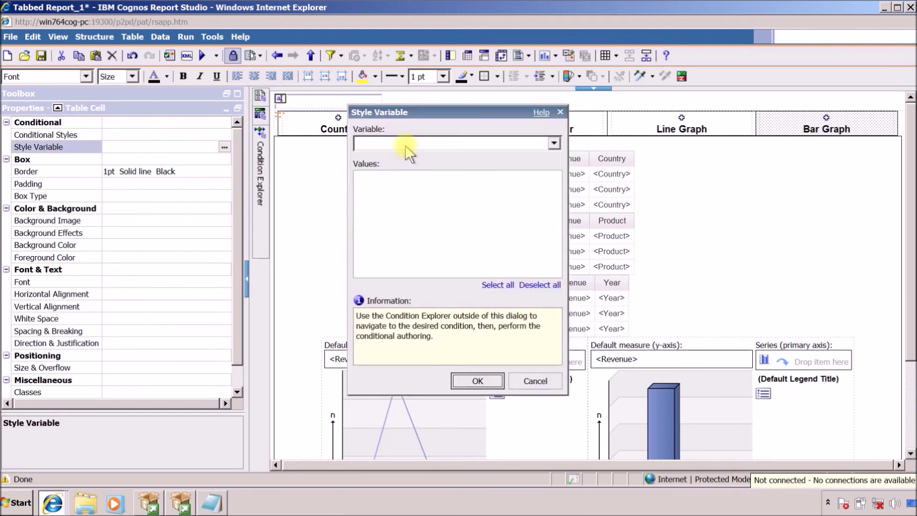
{"action": "left_click", "coordinate": [395, 143]}
{"action": "left_click", "coordinate": [395, 200]}
{"action": "left_click", "coordinate": [474, 381]}
Step: For S_Tab_Control value 5, set the Bar Graph table cell's background color to Silver, and leave the conditional view
{"action": "mouse_move", "coordinate": [260, 180]}
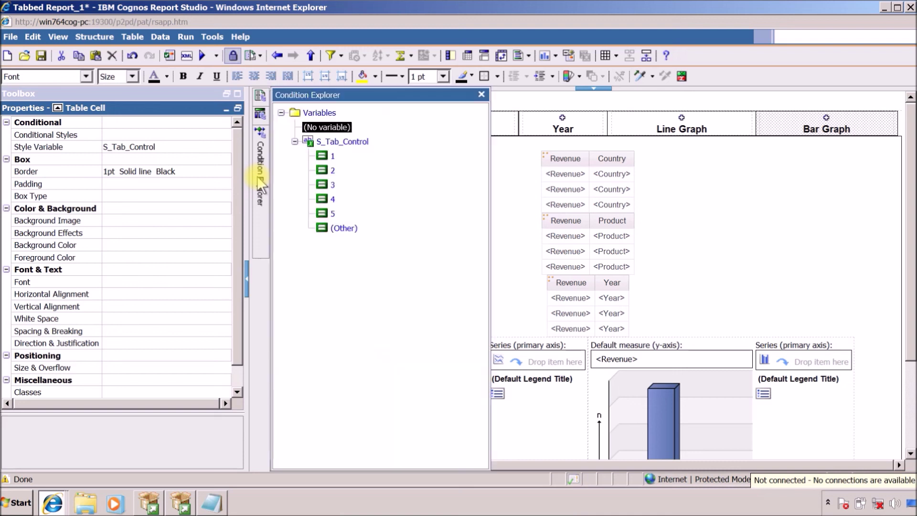
{"action": "left_click", "coordinate": [329, 214]}
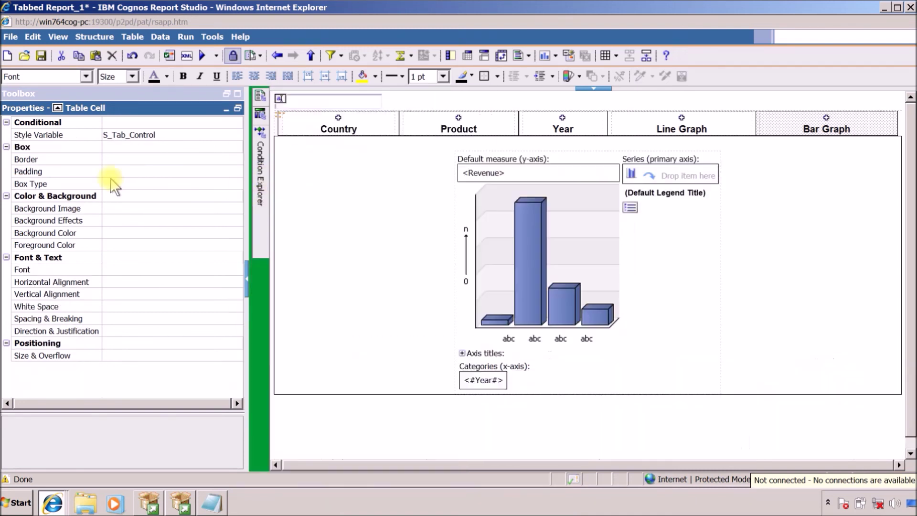
{"action": "left_click", "coordinate": [119, 233]}
{"action": "left_click", "coordinate": [236, 233]}
{"action": "left_click", "coordinate": [343, 203]}
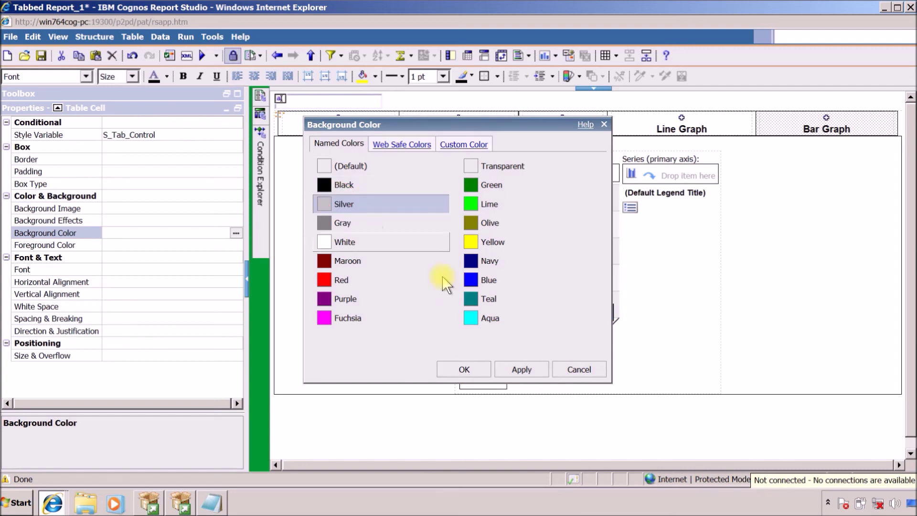
{"action": "left_click", "coordinate": [523, 370]}
{"action": "left_click", "coordinate": [453, 369]}
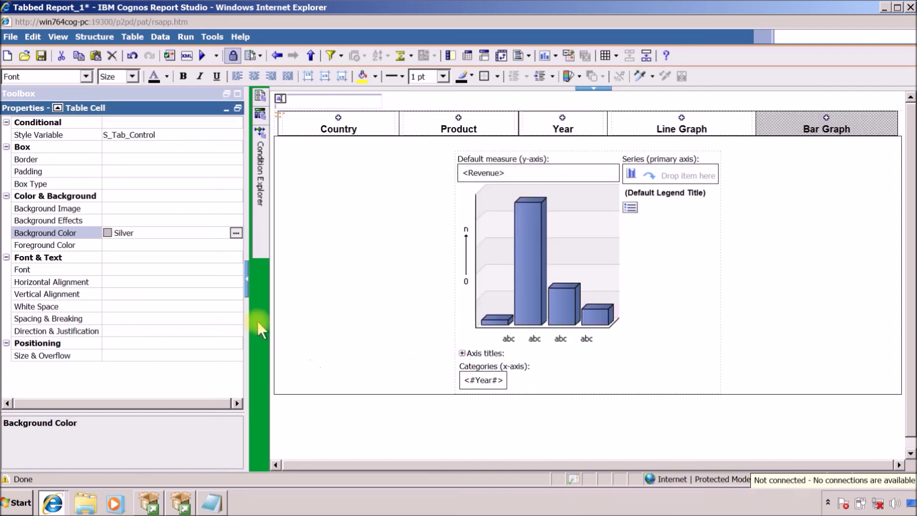
{"action": "left_click", "coordinate": [332, 164]}
Step: Run the report in a maximized viewer to test switching to the Product tab, and close the viewer
{"action": "left_click", "coordinate": [200, 55]}
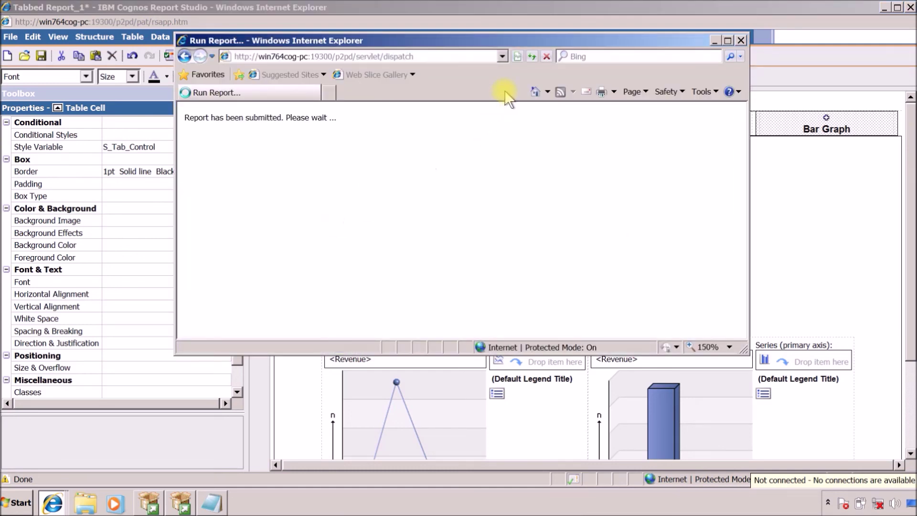
{"action": "double_click", "coordinate": [526, 40]}
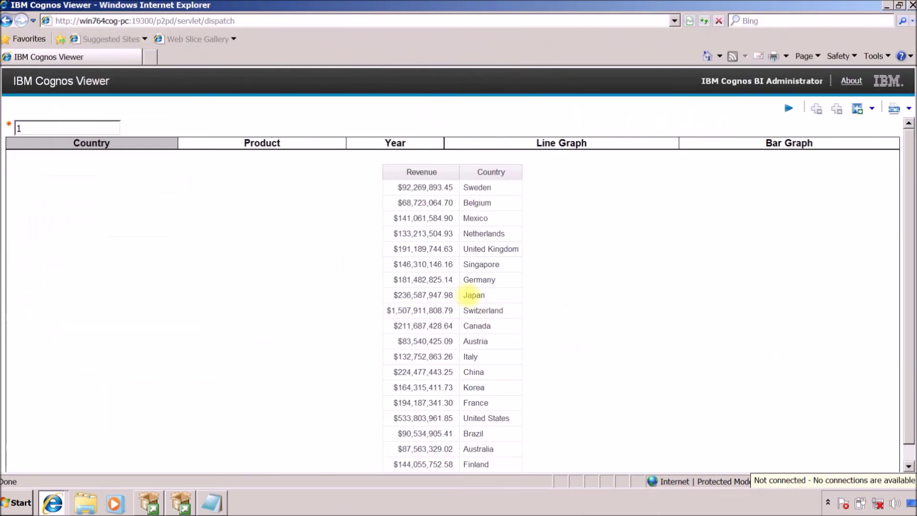
{"action": "left_click", "coordinate": [188, 143]}
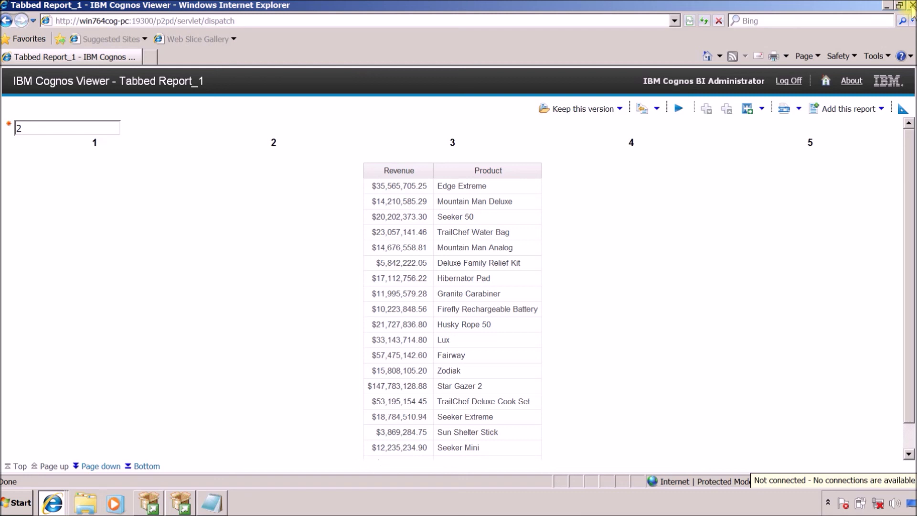
{"action": "left_click", "coordinate": [912, 6]}
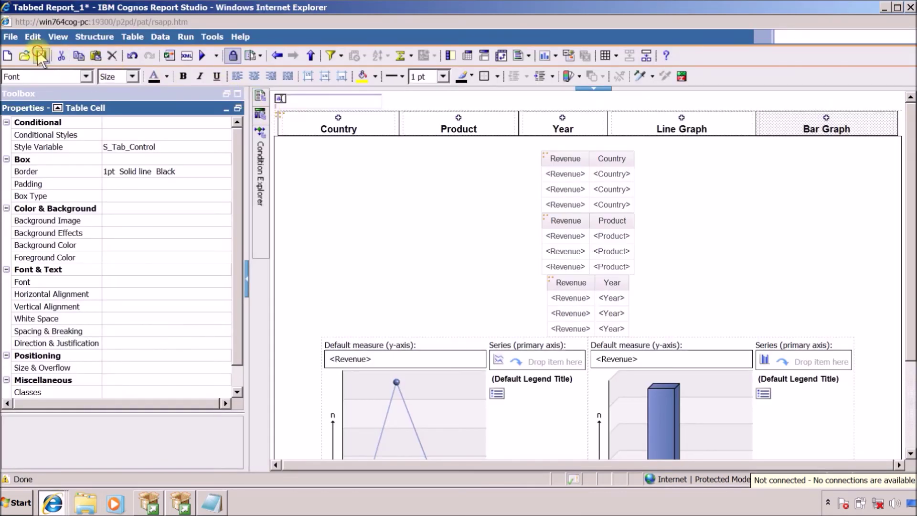
Step: Save the report, and run it again to test the Product and Year tabs
{"action": "key", "text": "ctrl+s"}
{"action": "left_click", "coordinate": [200, 56]}
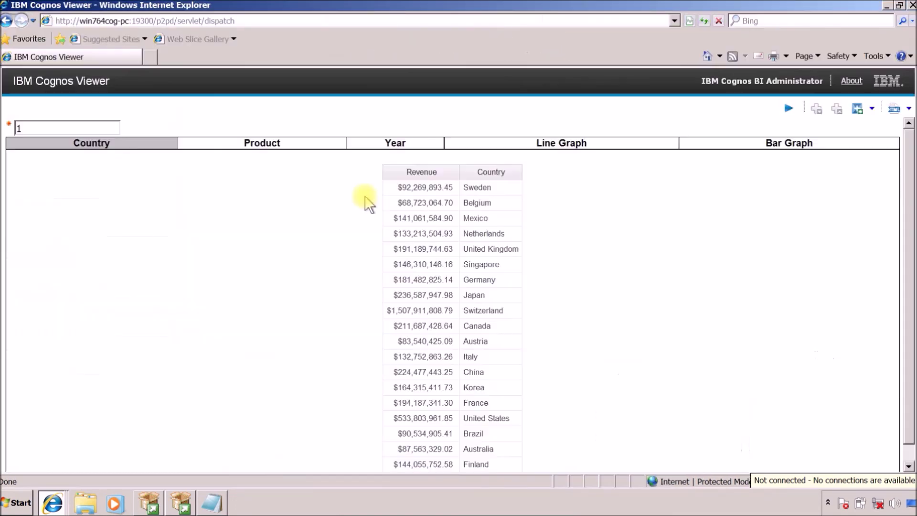
{"action": "left_click", "coordinate": [234, 144]}
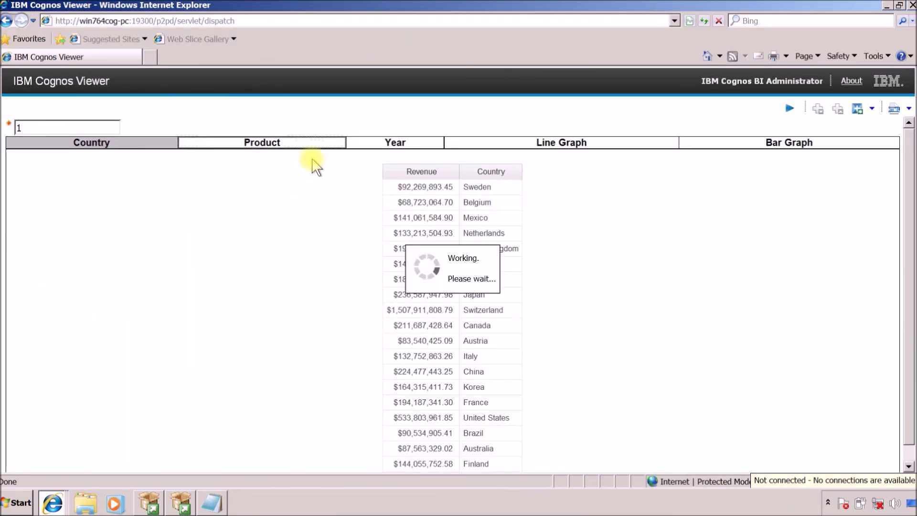
{"action": "left_click", "coordinate": [358, 145]}
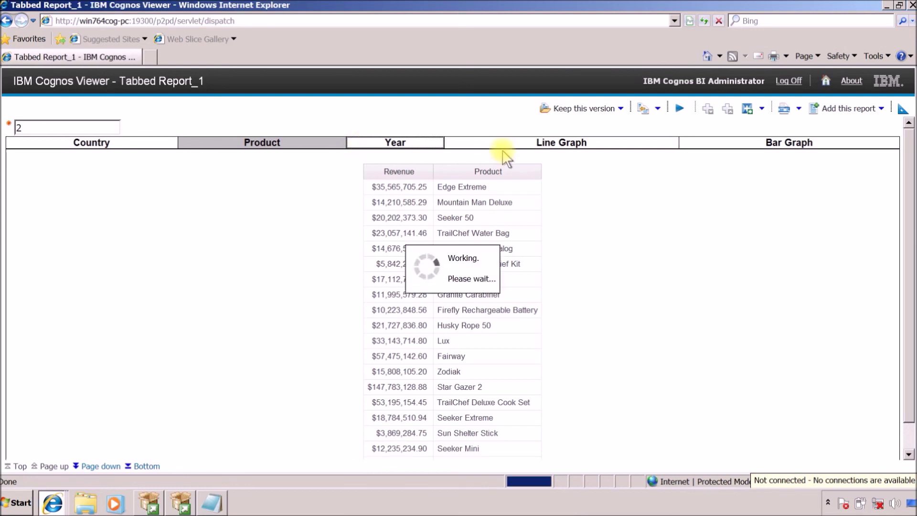